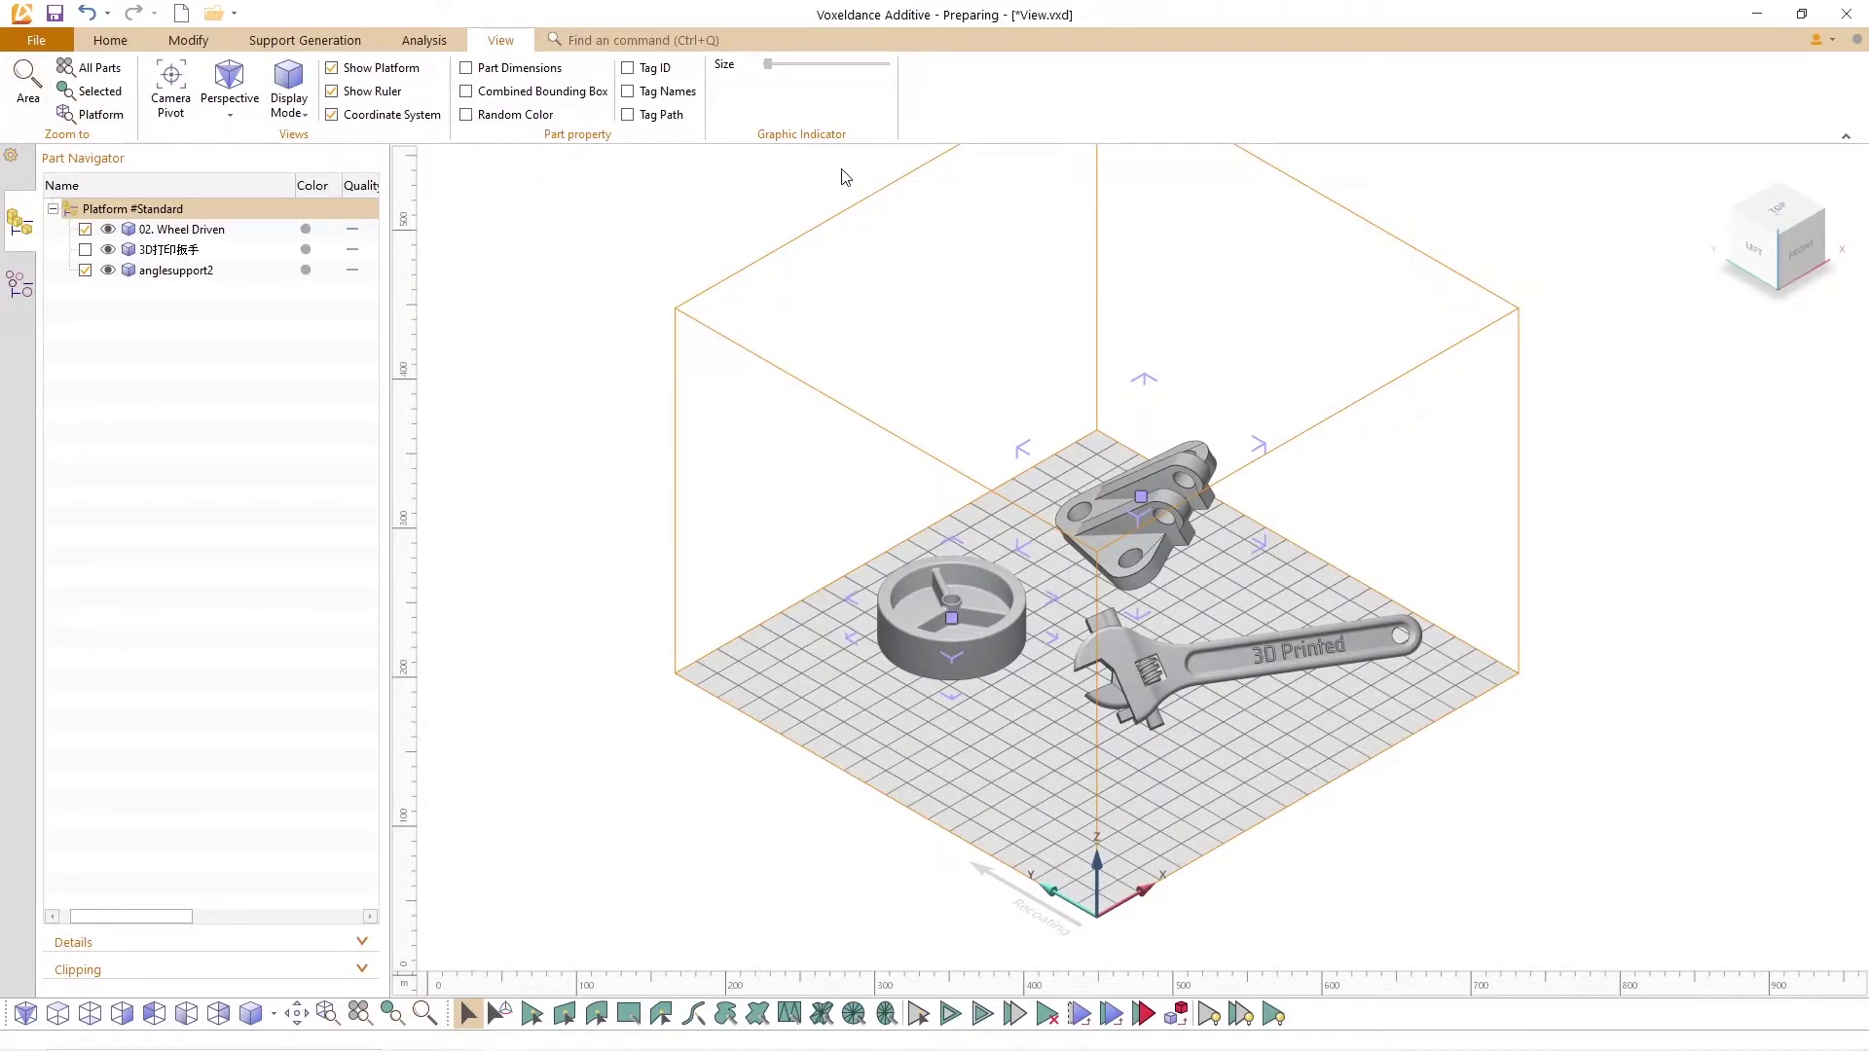
# Step: Zoom into the area around the wrench's '3D Printed' lettering
pyautogui.click(27, 83)
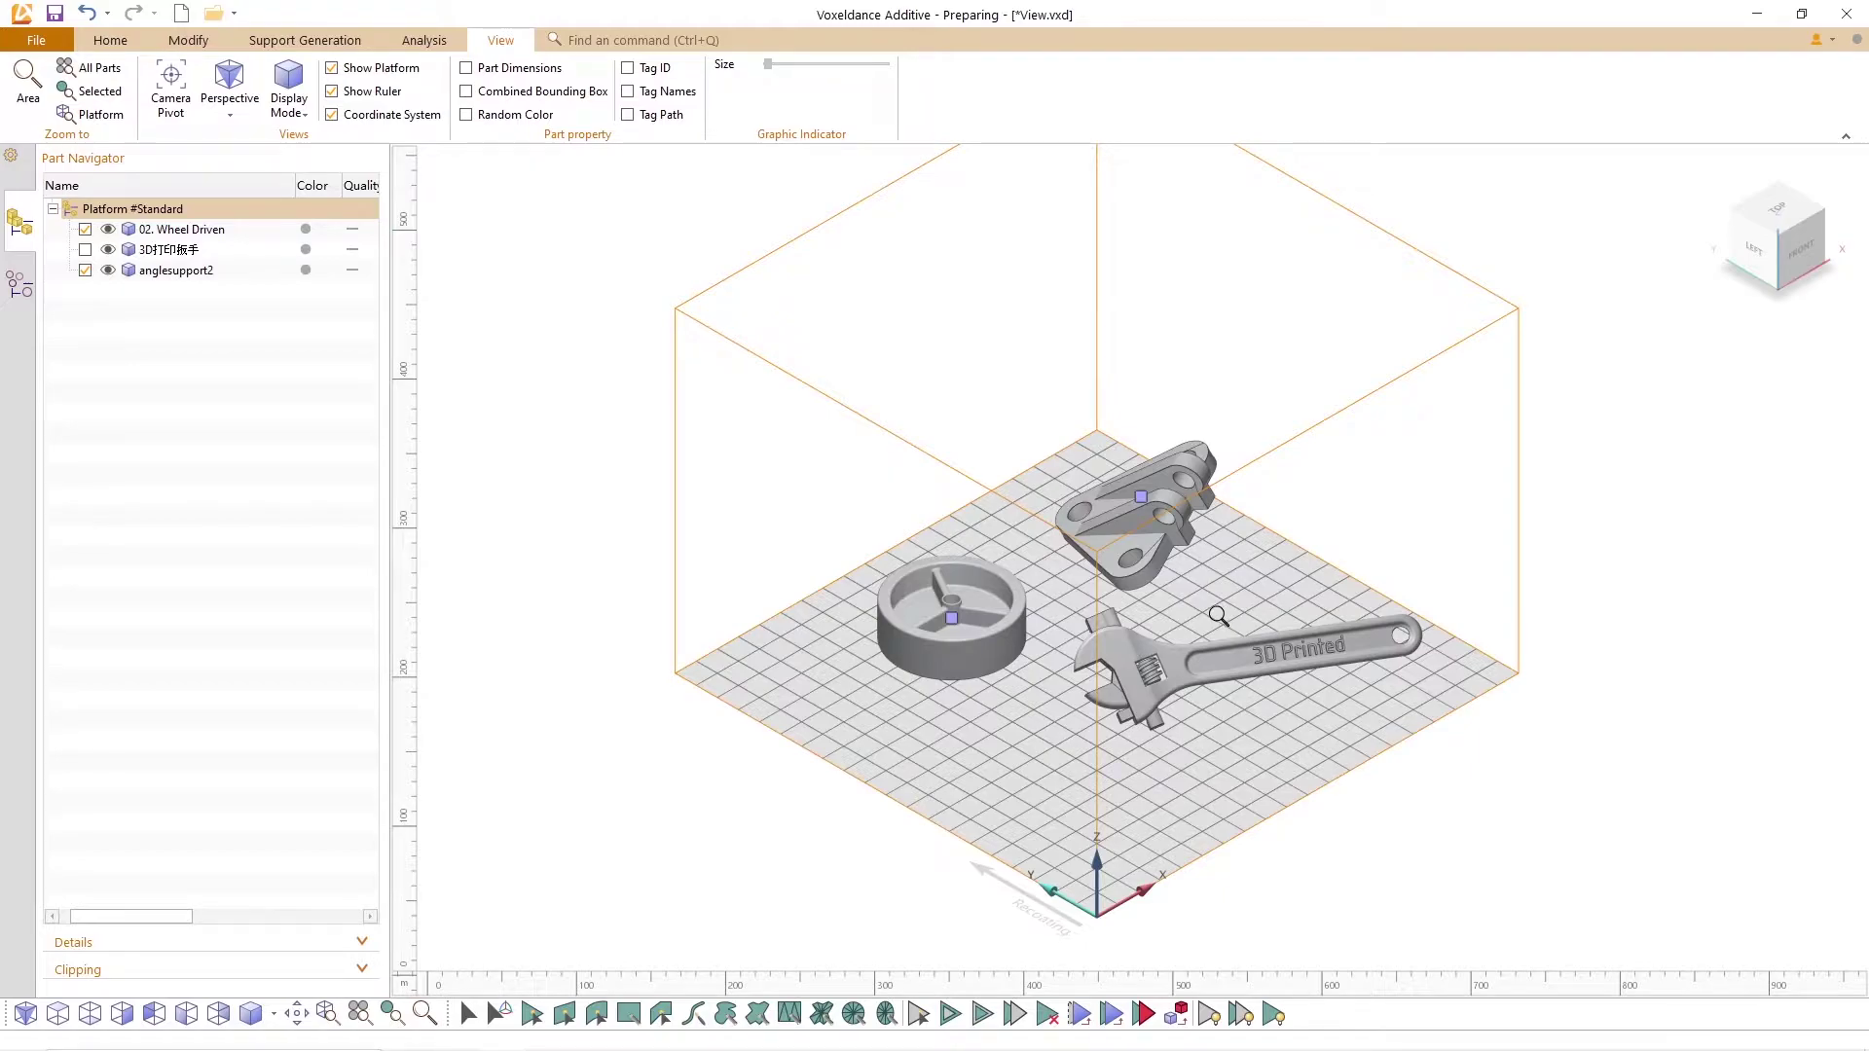
pyautogui.moveTo(1208, 606); pyautogui.dragTo(1363, 684)
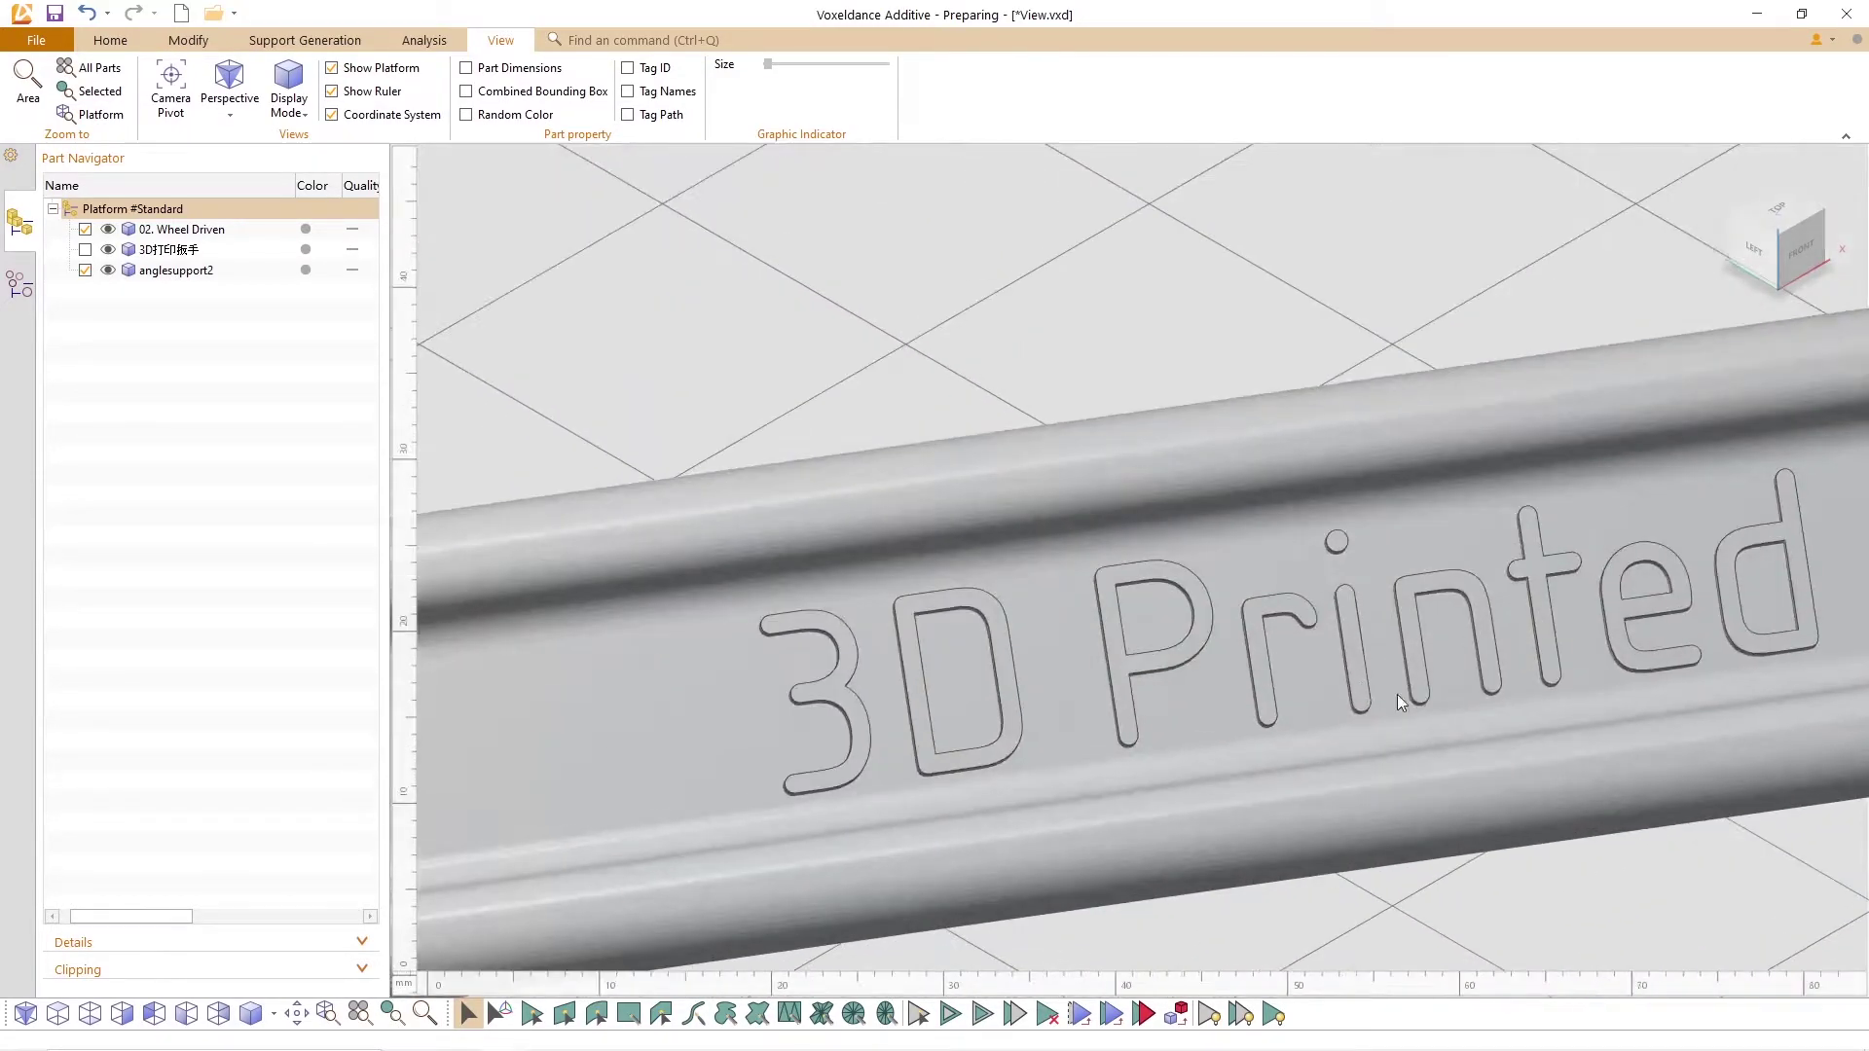
pyautogui.scroll(2, 1292, 635)
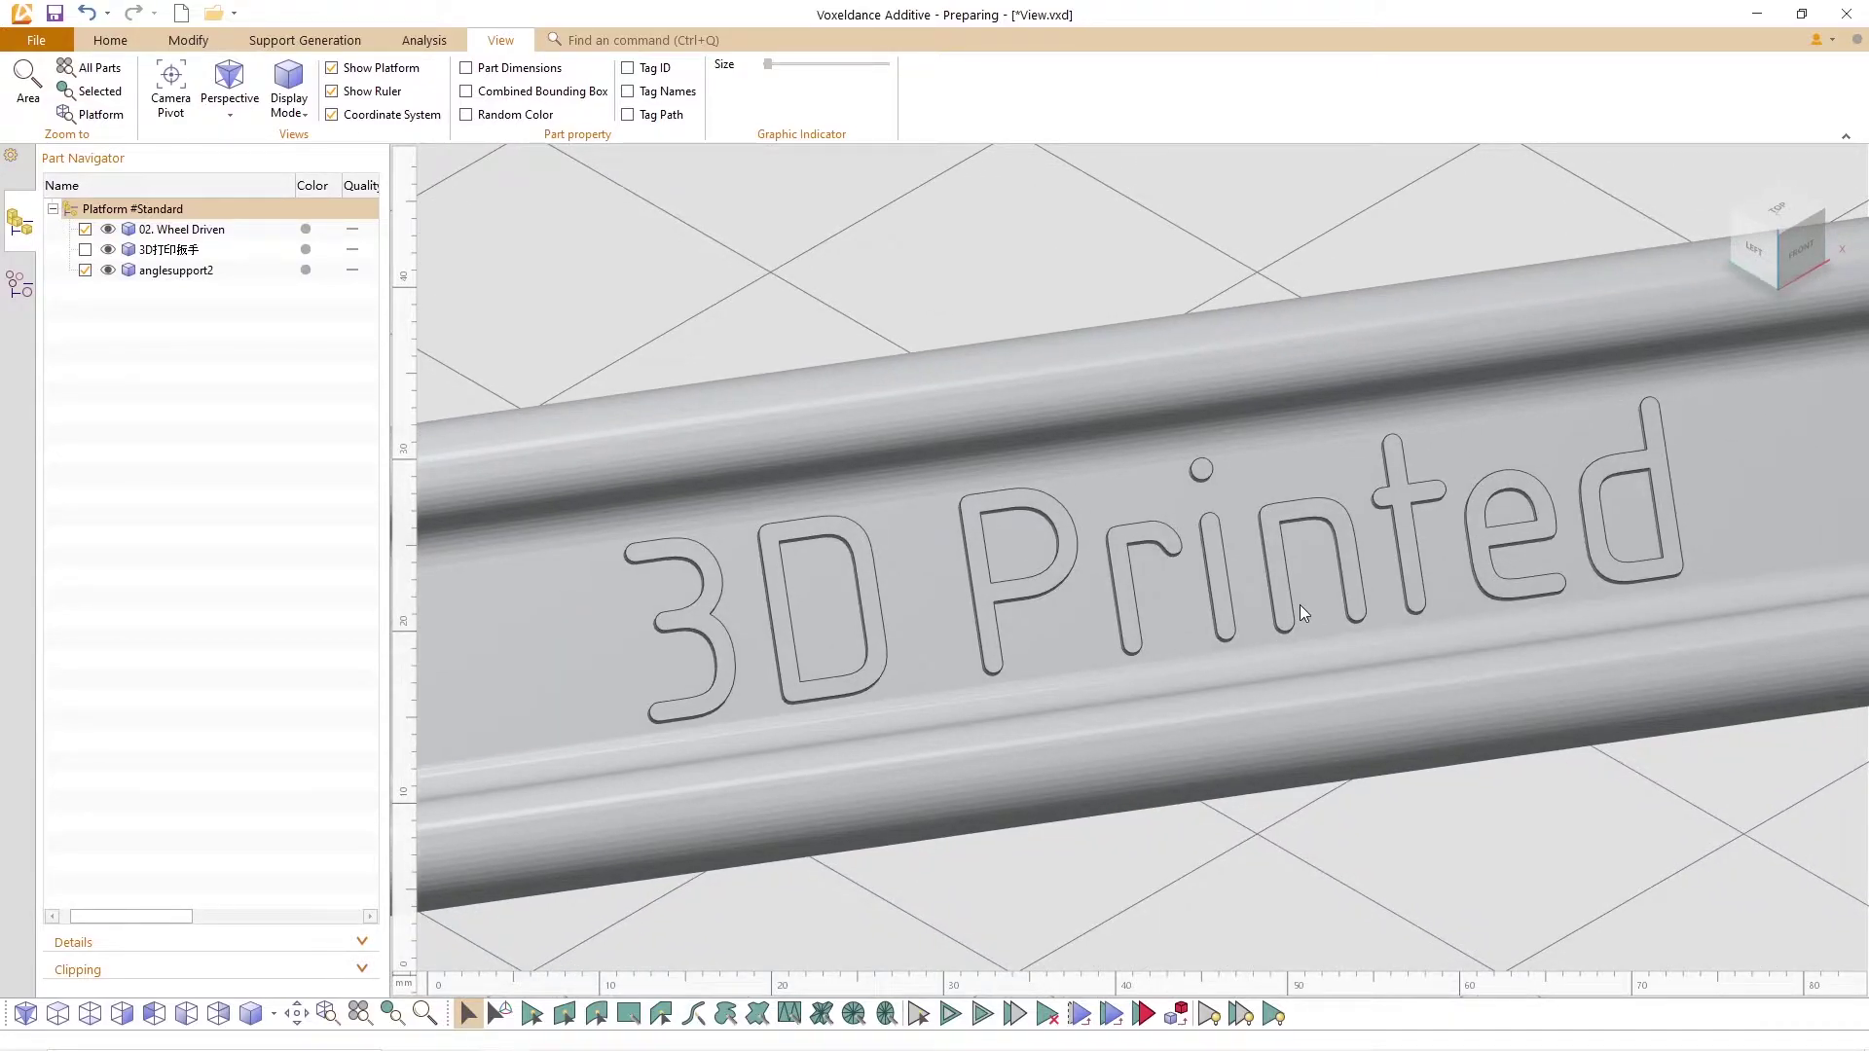
# Step: Zoom to fit All Parts, then Selected, then the whole Platform
pyautogui.click(109, 71)
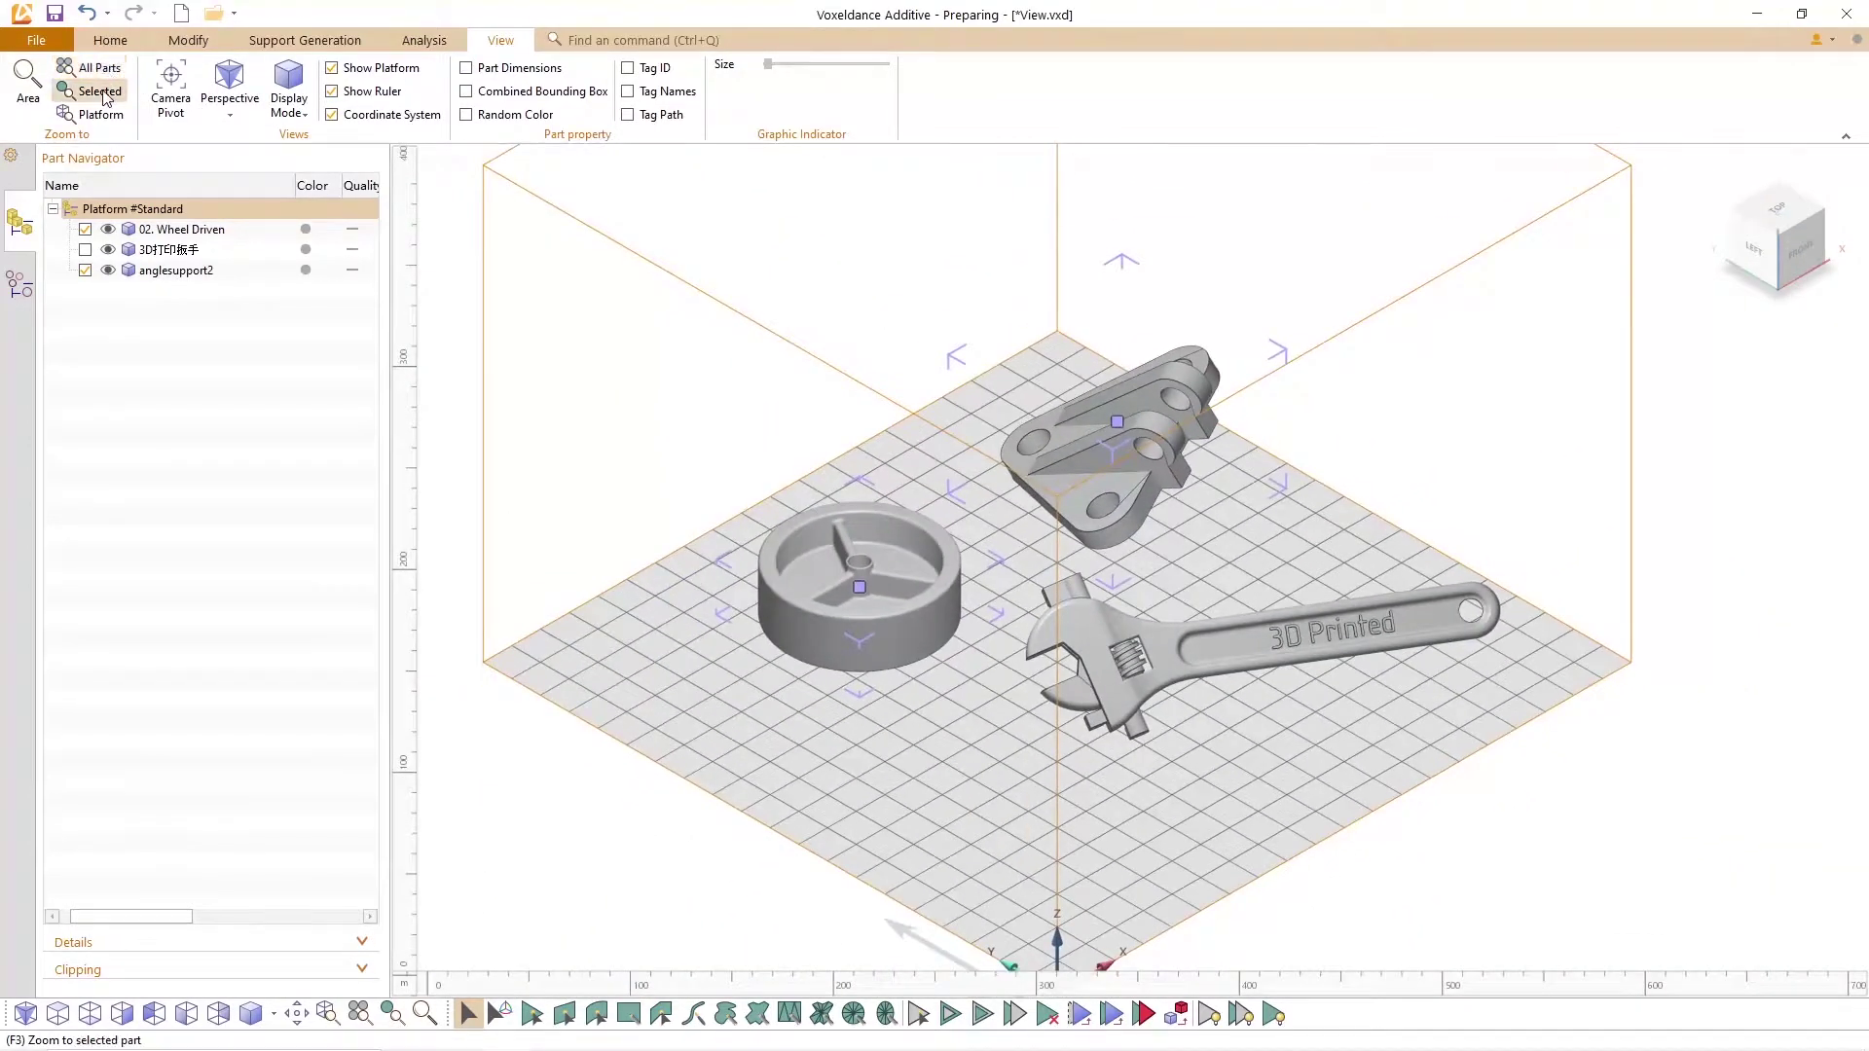
pyautogui.click(103, 94)
pyautogui.click(102, 115)
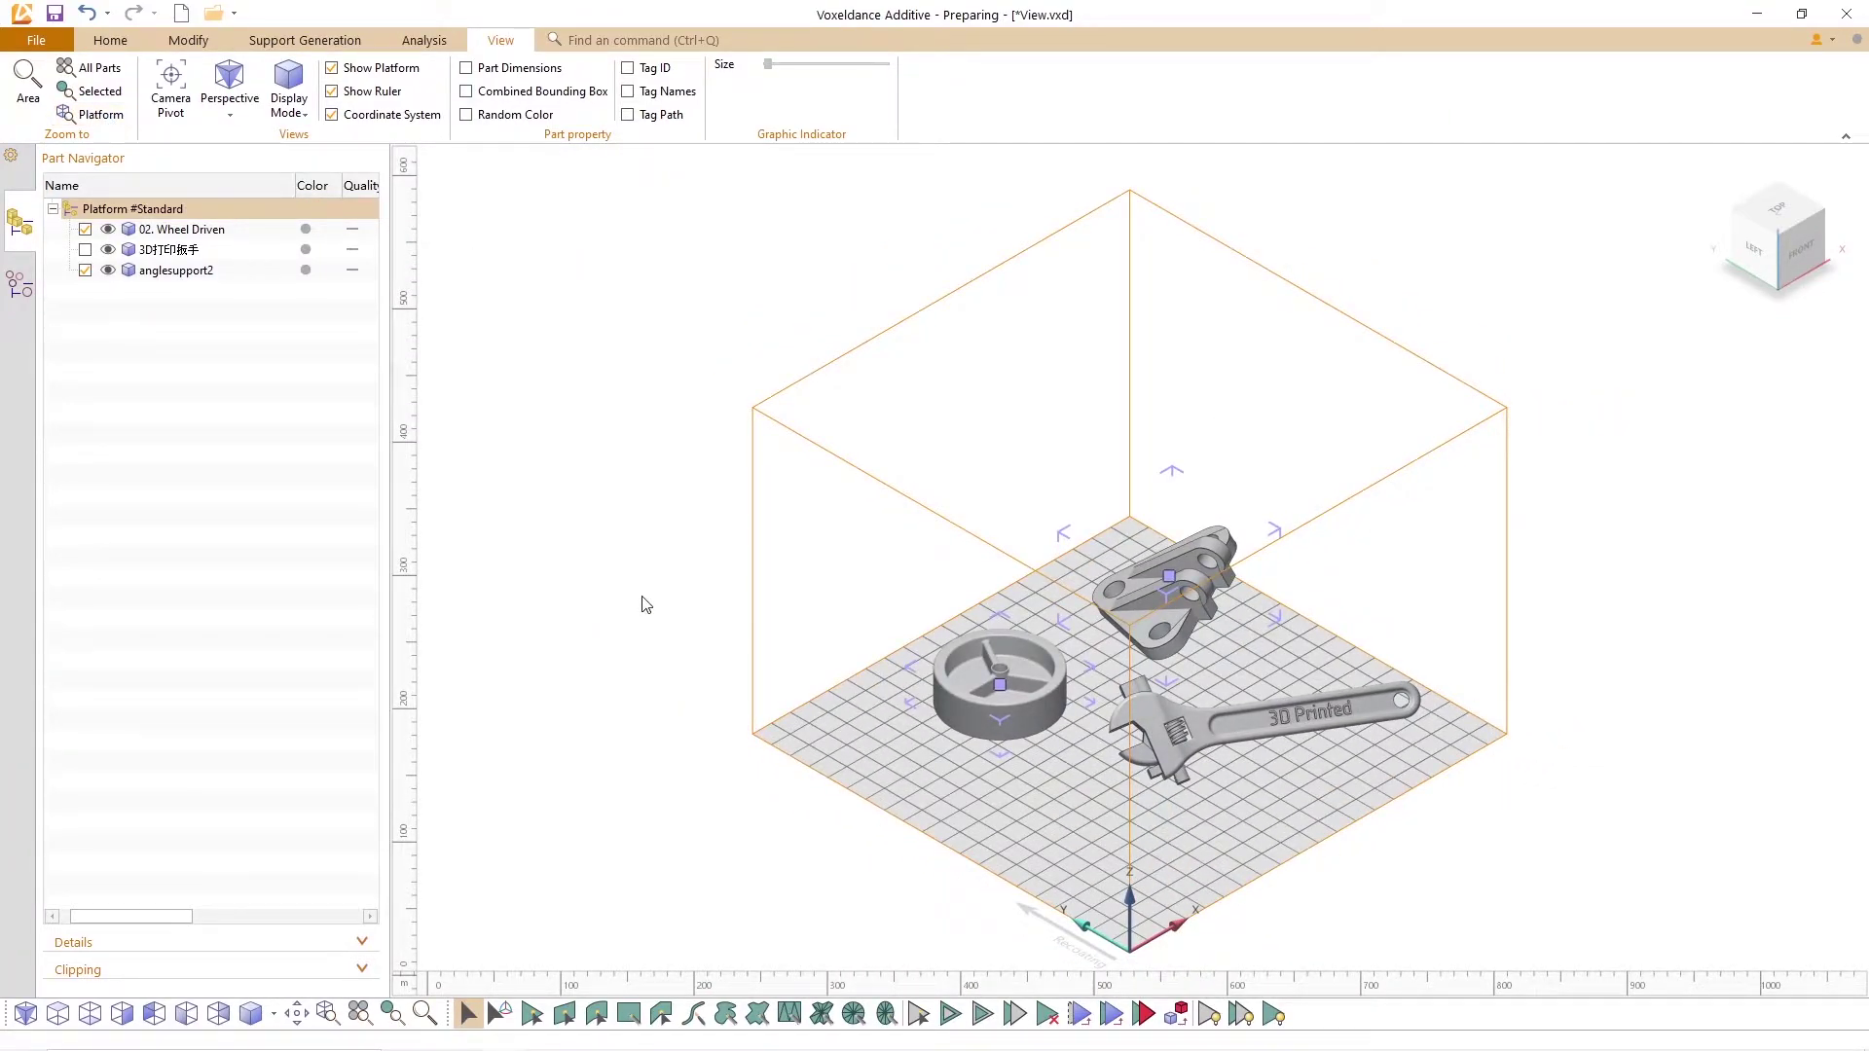
# Step: Set the camera pivot on the wrench, then bring up the Perspective view list
pyautogui.scroll(2, 1207, 628)
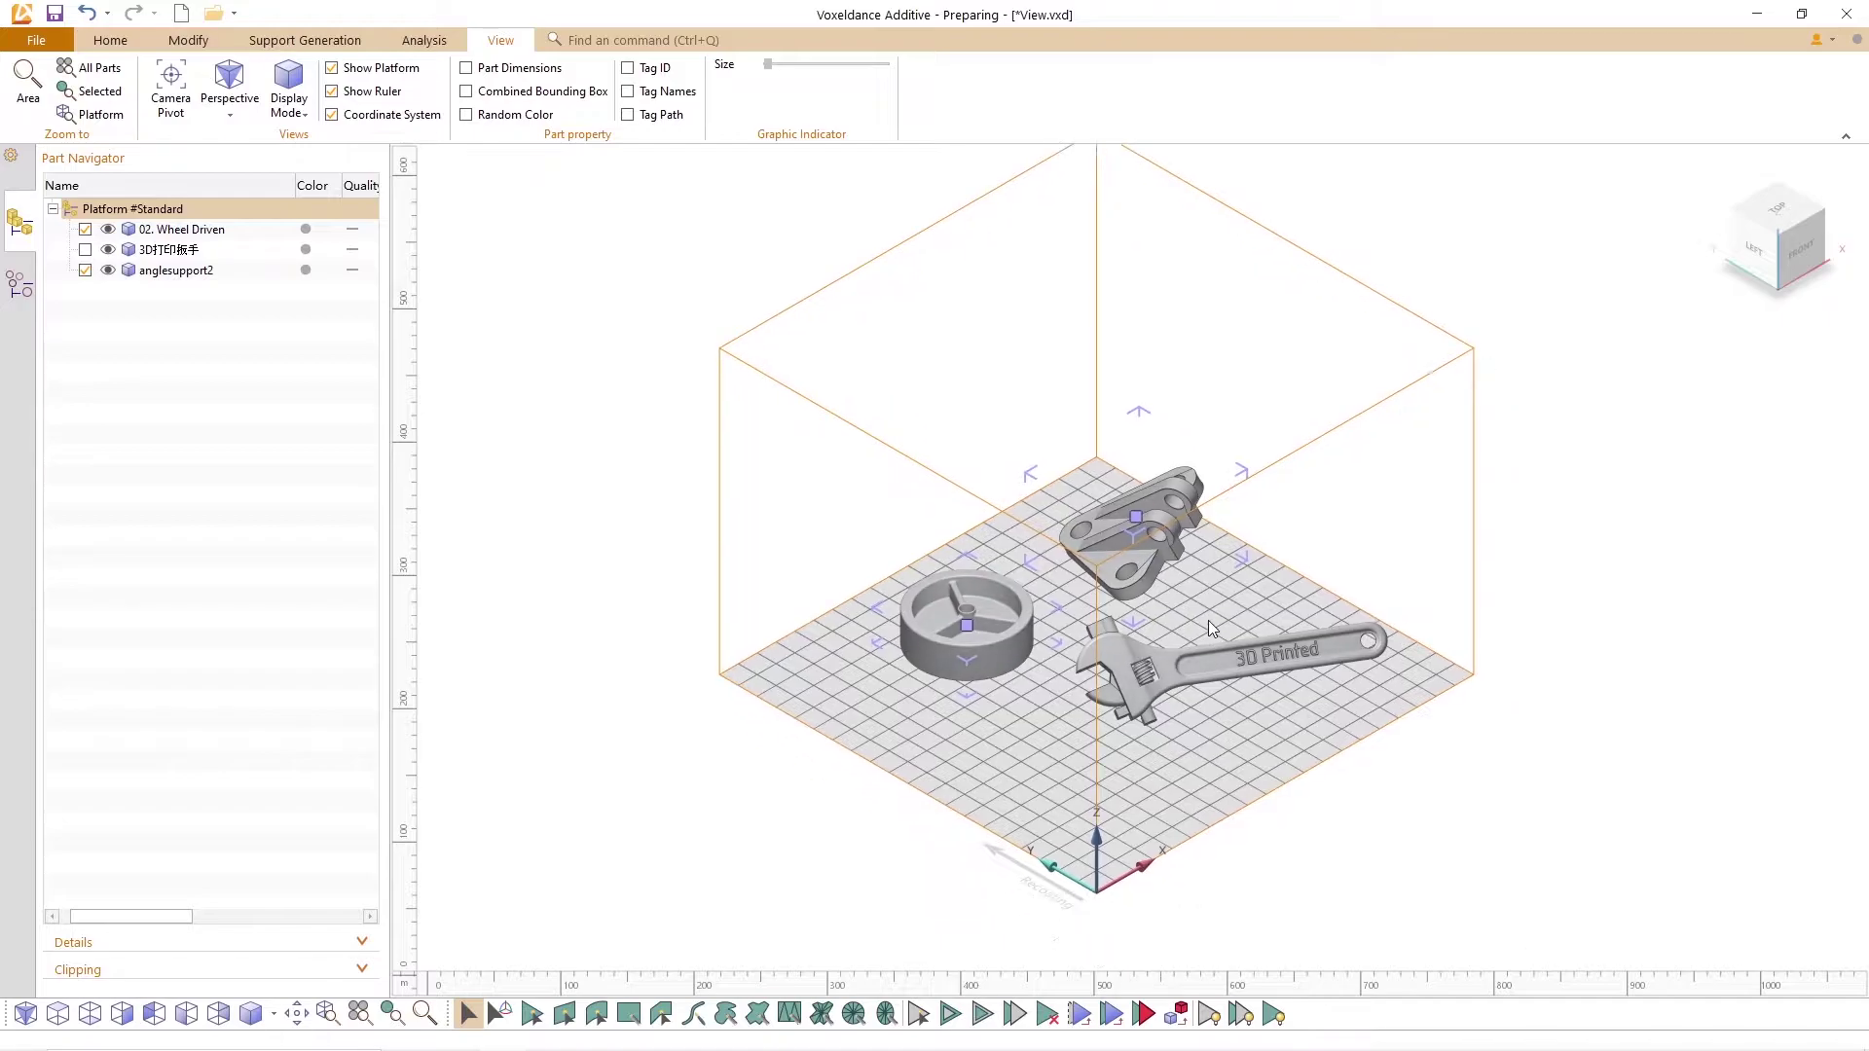
pyautogui.click(171, 89)
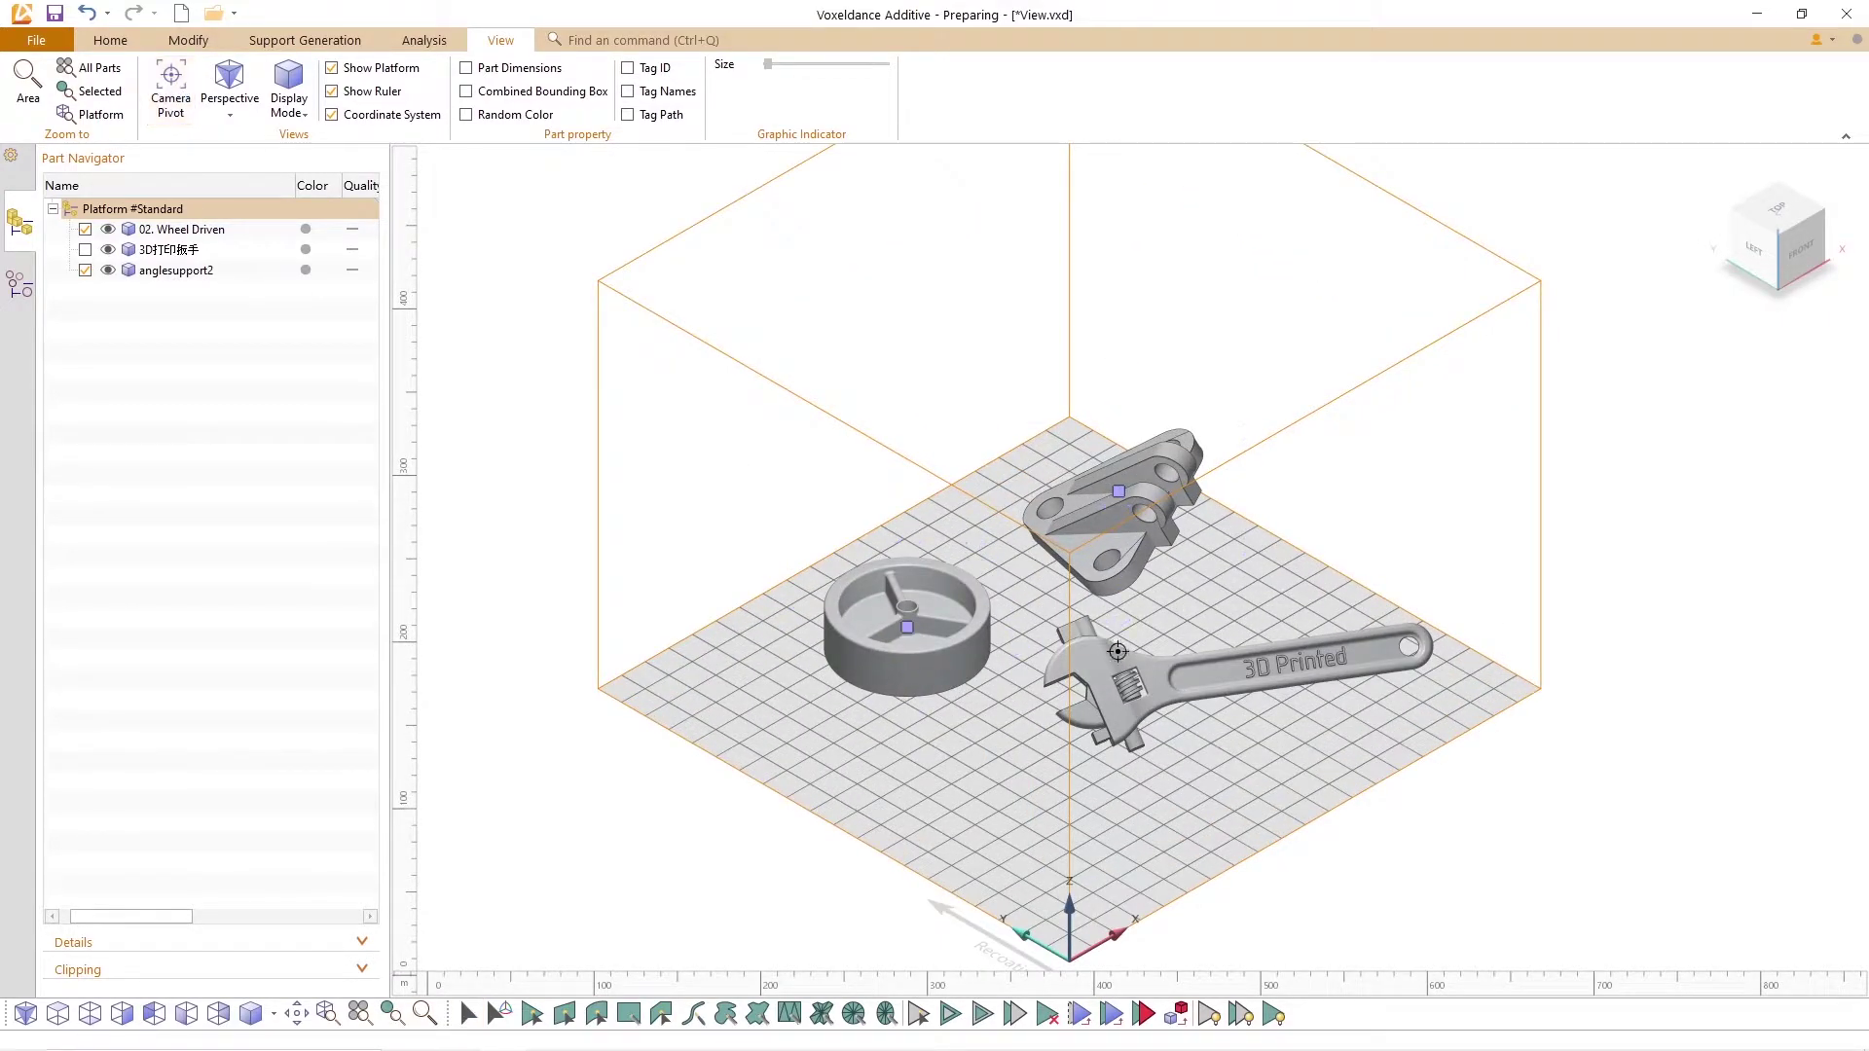
pyautogui.click(1221, 674)
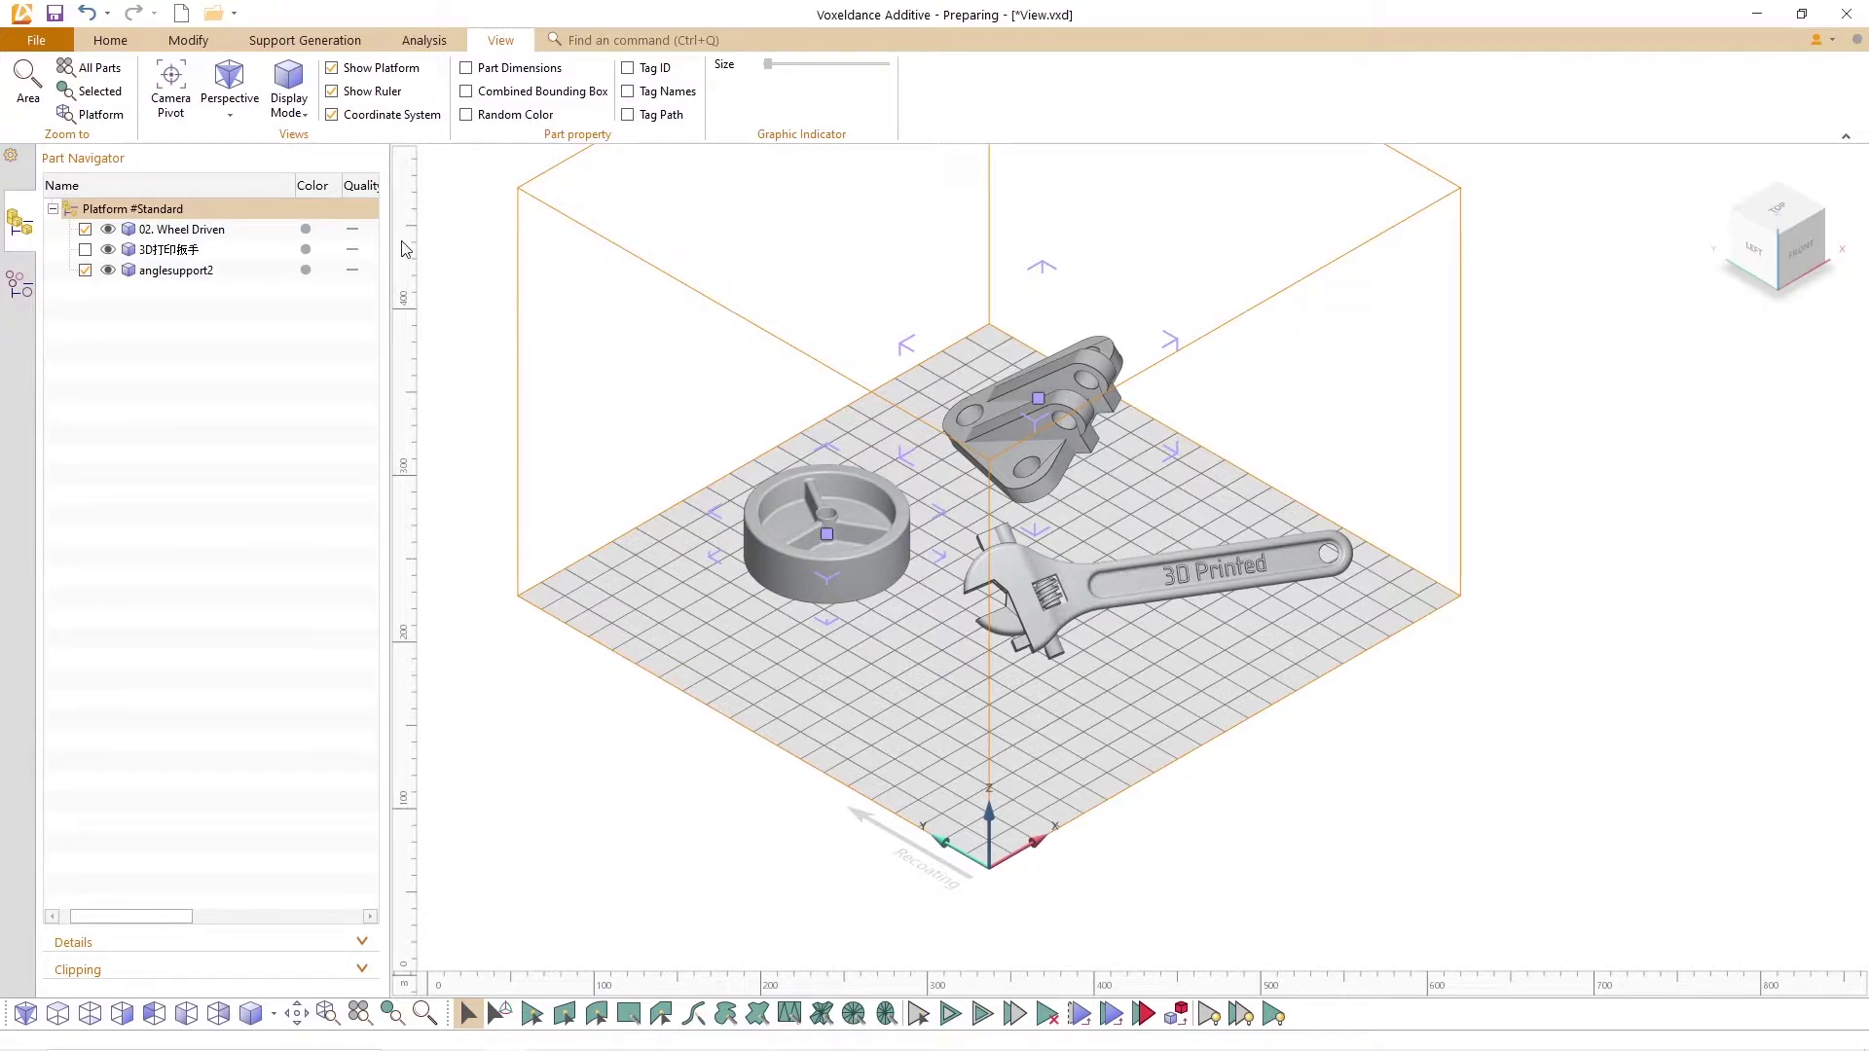
pyautogui.click(229, 102)
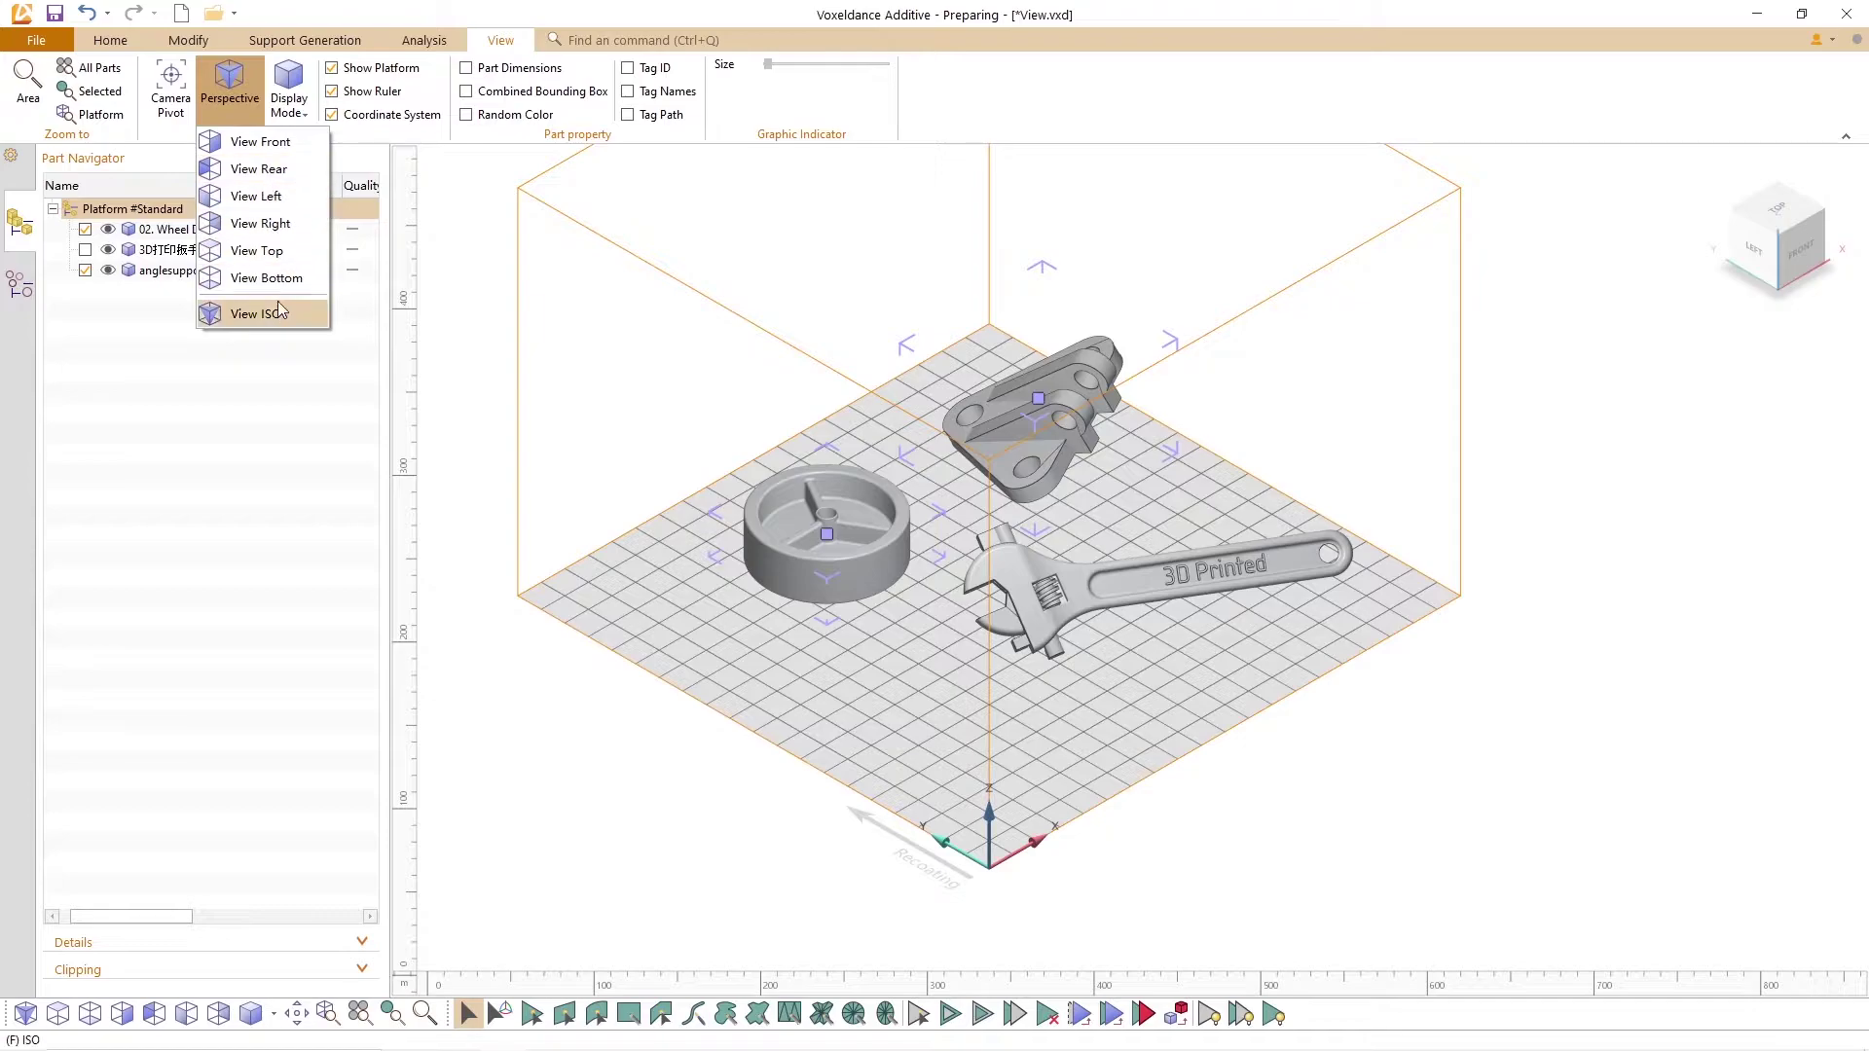
# Step: View the parts from the front, rear and left
pyautogui.click(300, 142)
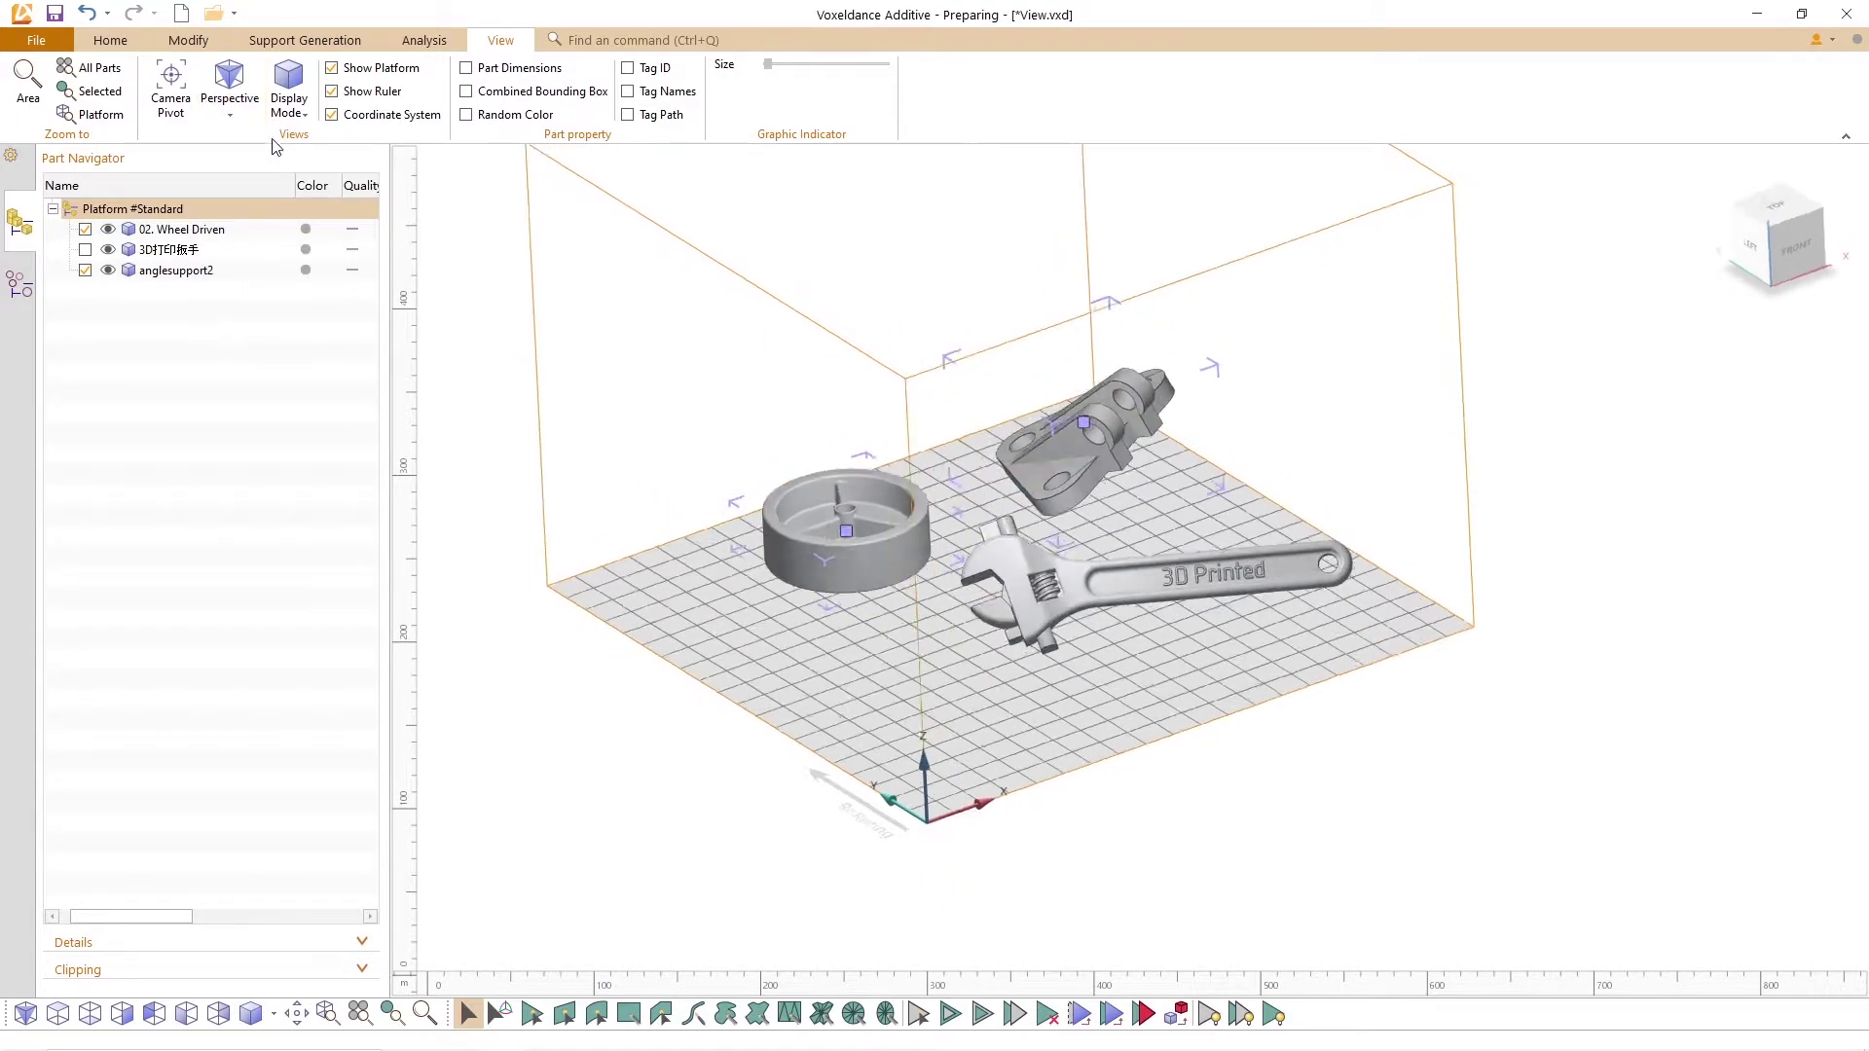
pyautogui.click(230, 97)
pyautogui.click(258, 169)
pyautogui.click(229, 98)
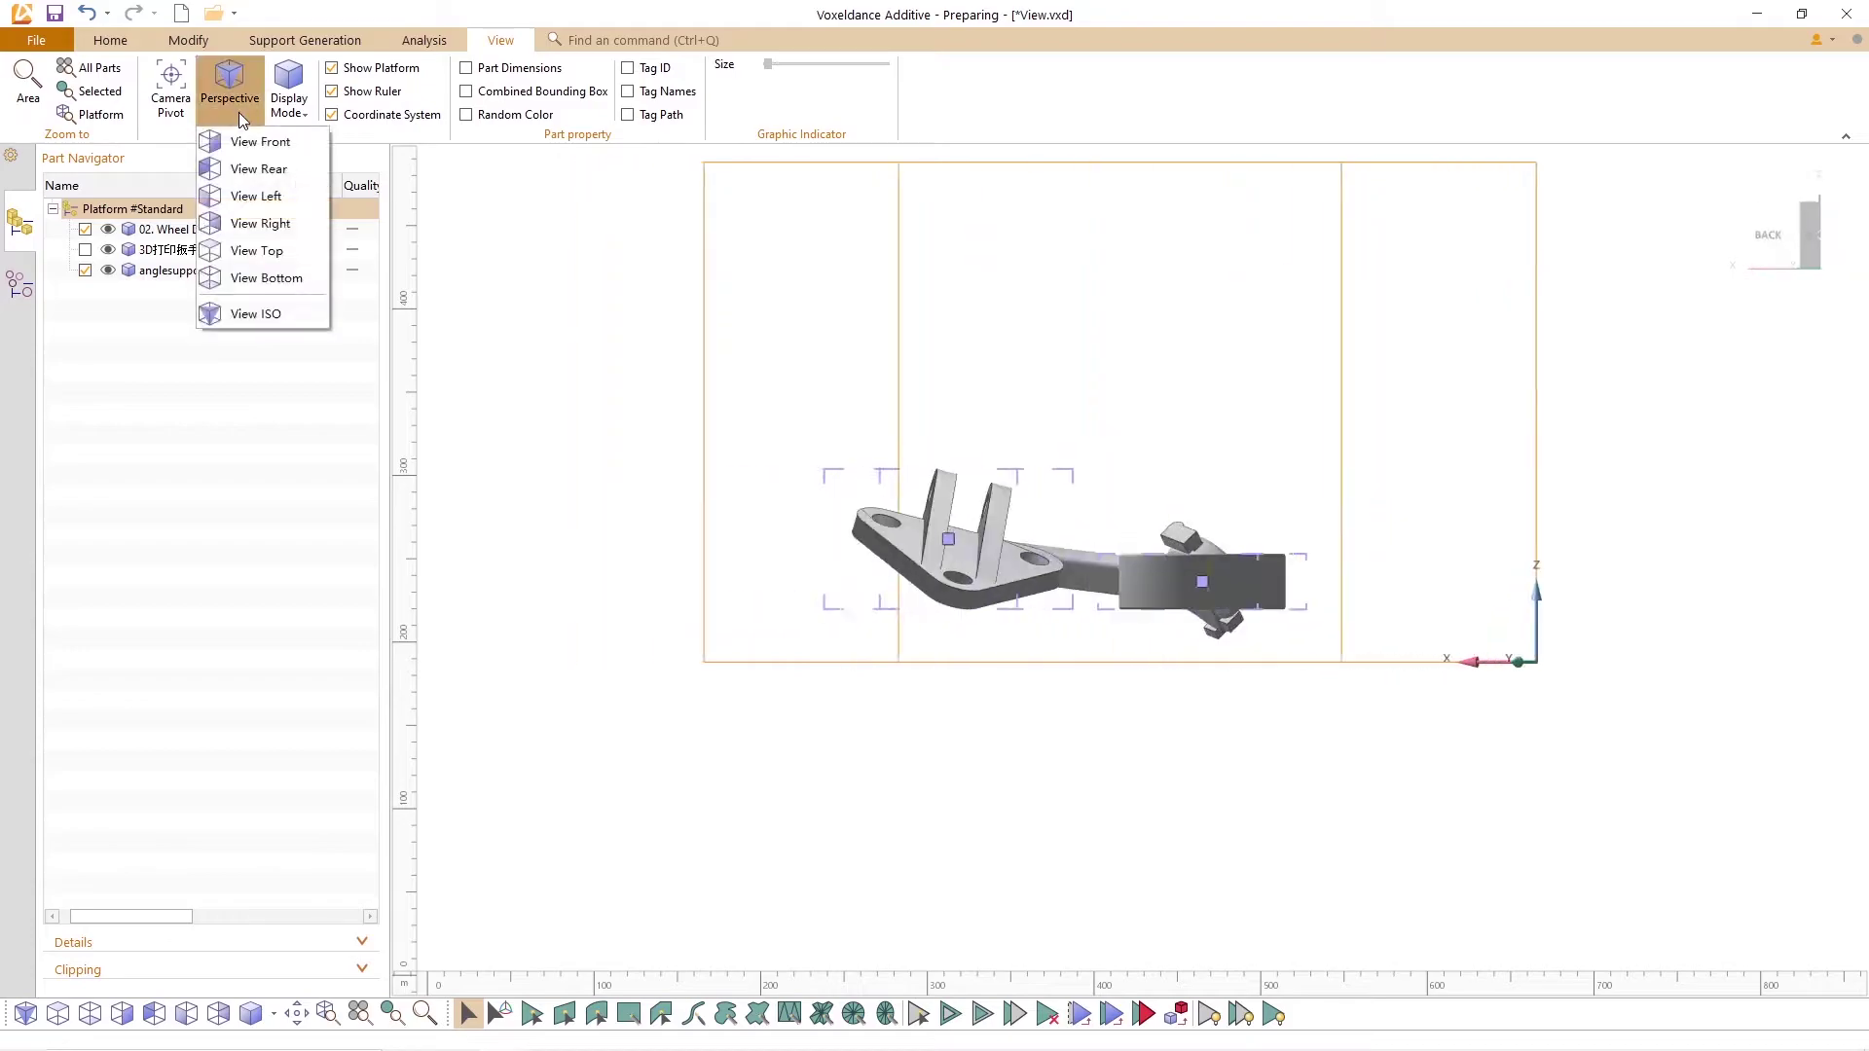
pyautogui.click(255, 196)
# Step: Continue through the right, top and bottom views, ending on View ISO
pyautogui.click(229, 97)
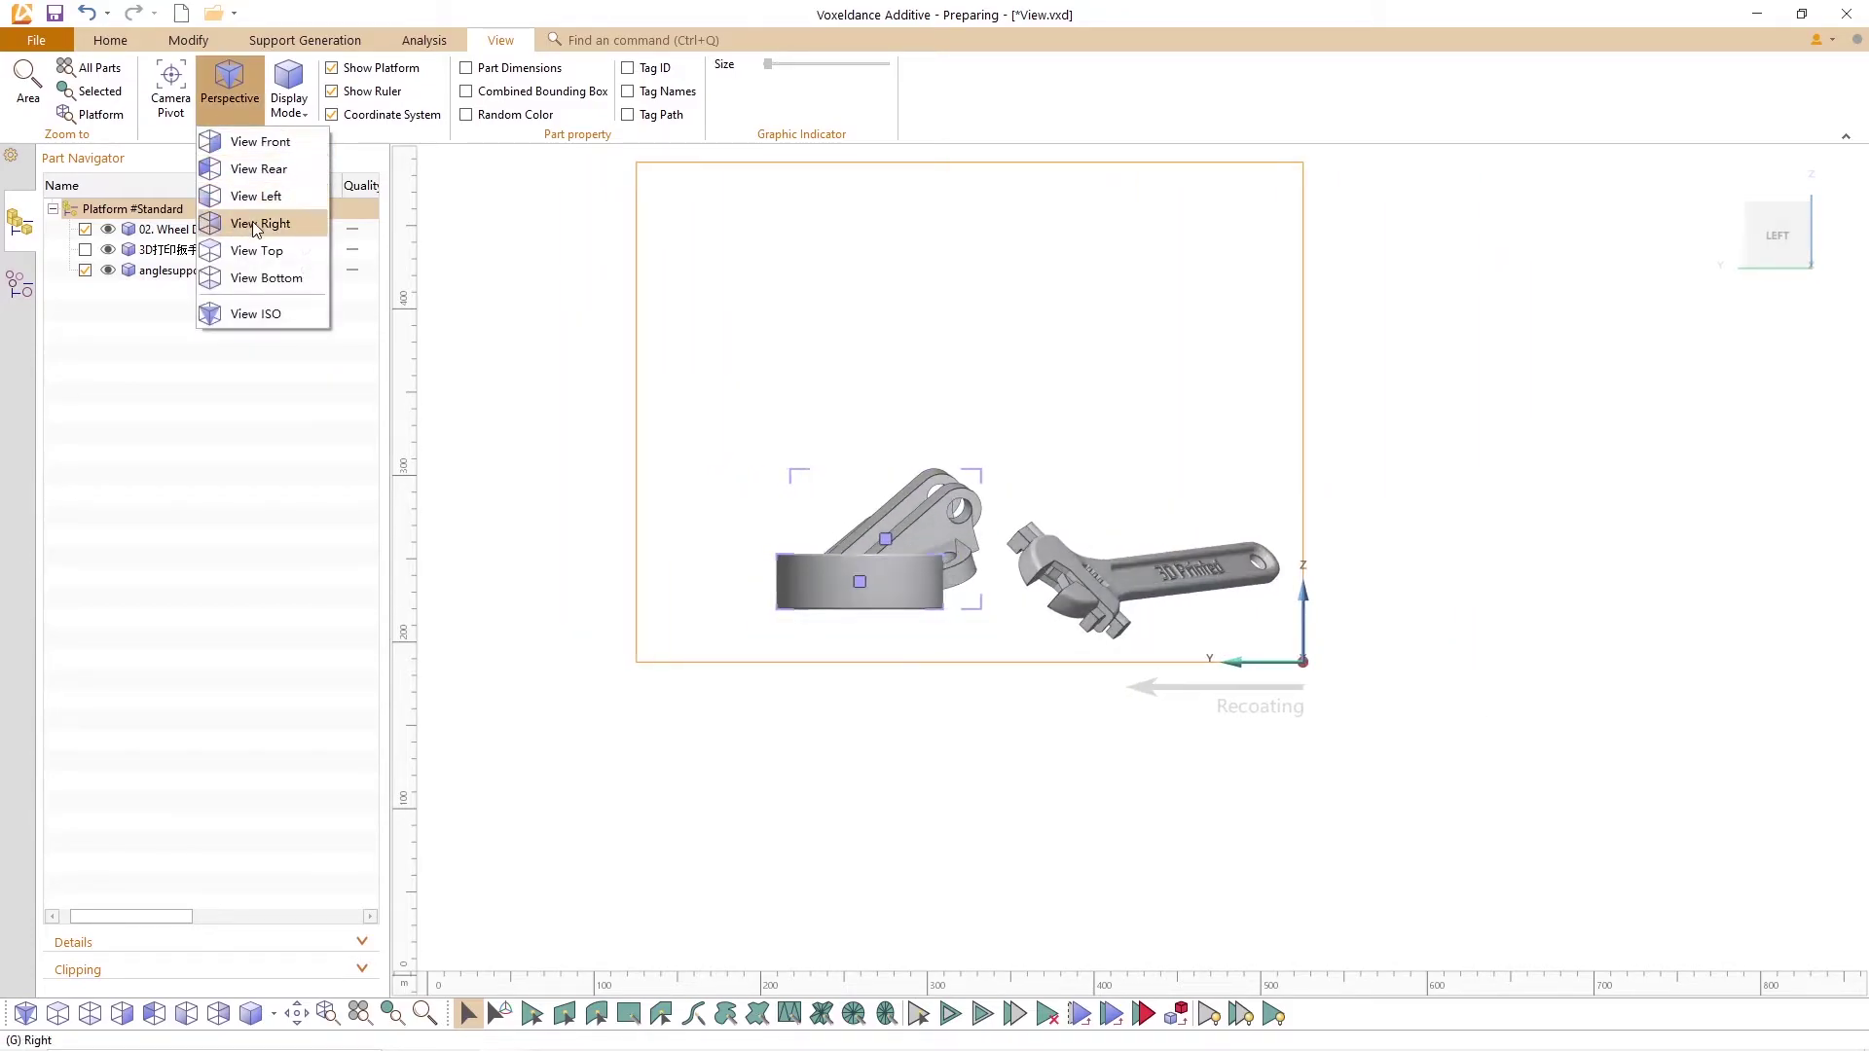
pyautogui.click(259, 223)
pyautogui.click(229, 98)
pyautogui.click(268, 251)
pyautogui.click(230, 97)
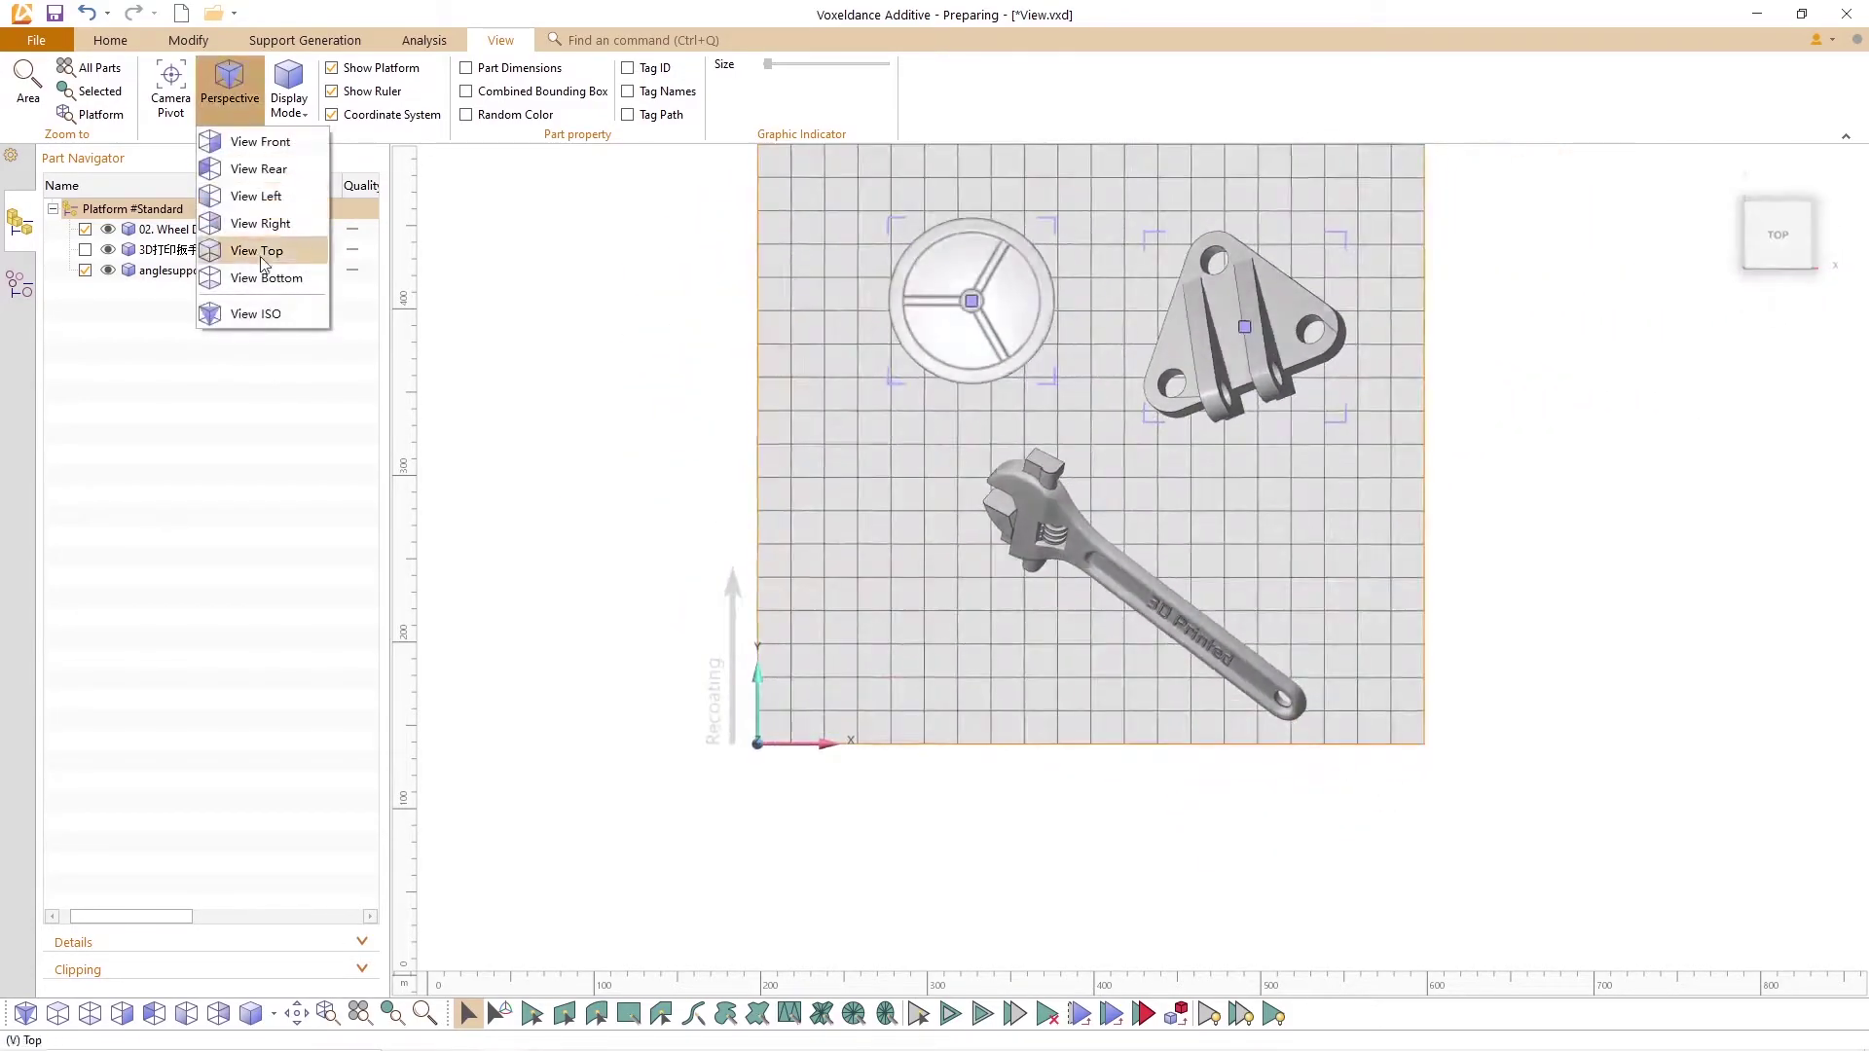
pyautogui.click(262, 278)
pyautogui.click(229, 97)
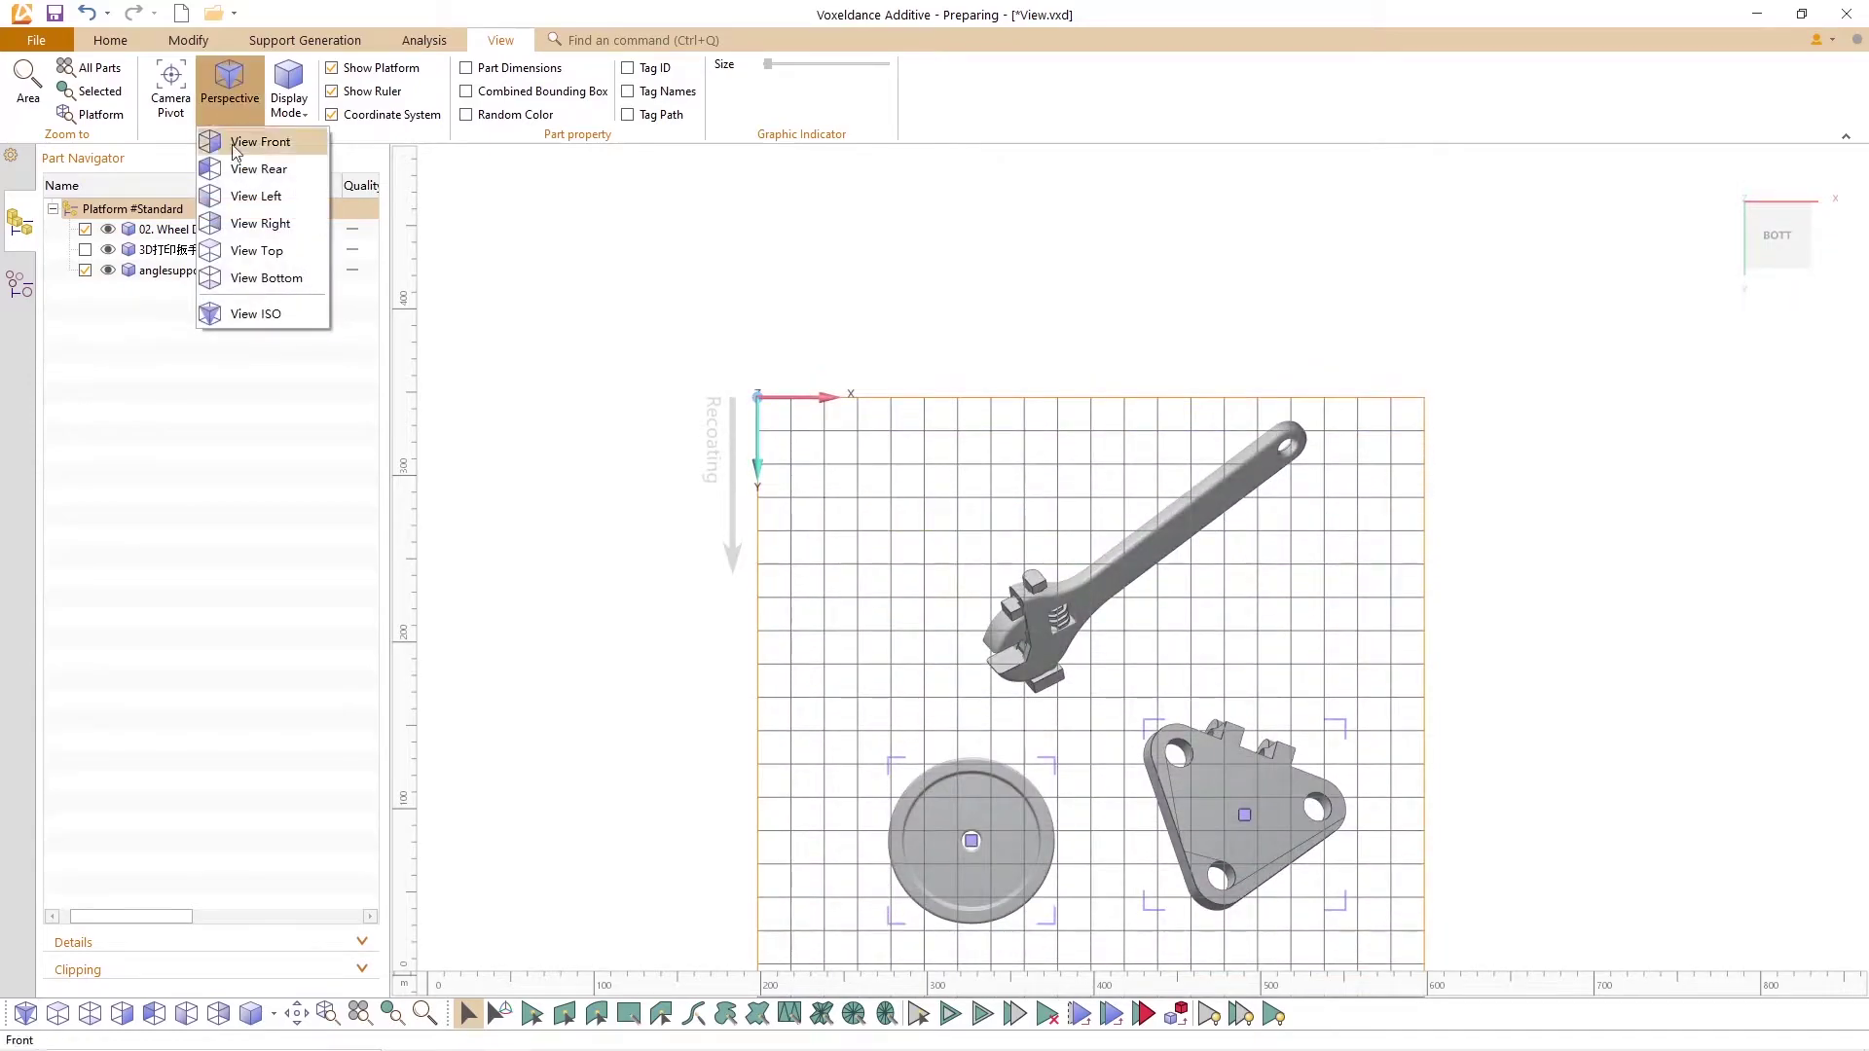
pyautogui.click(261, 308)
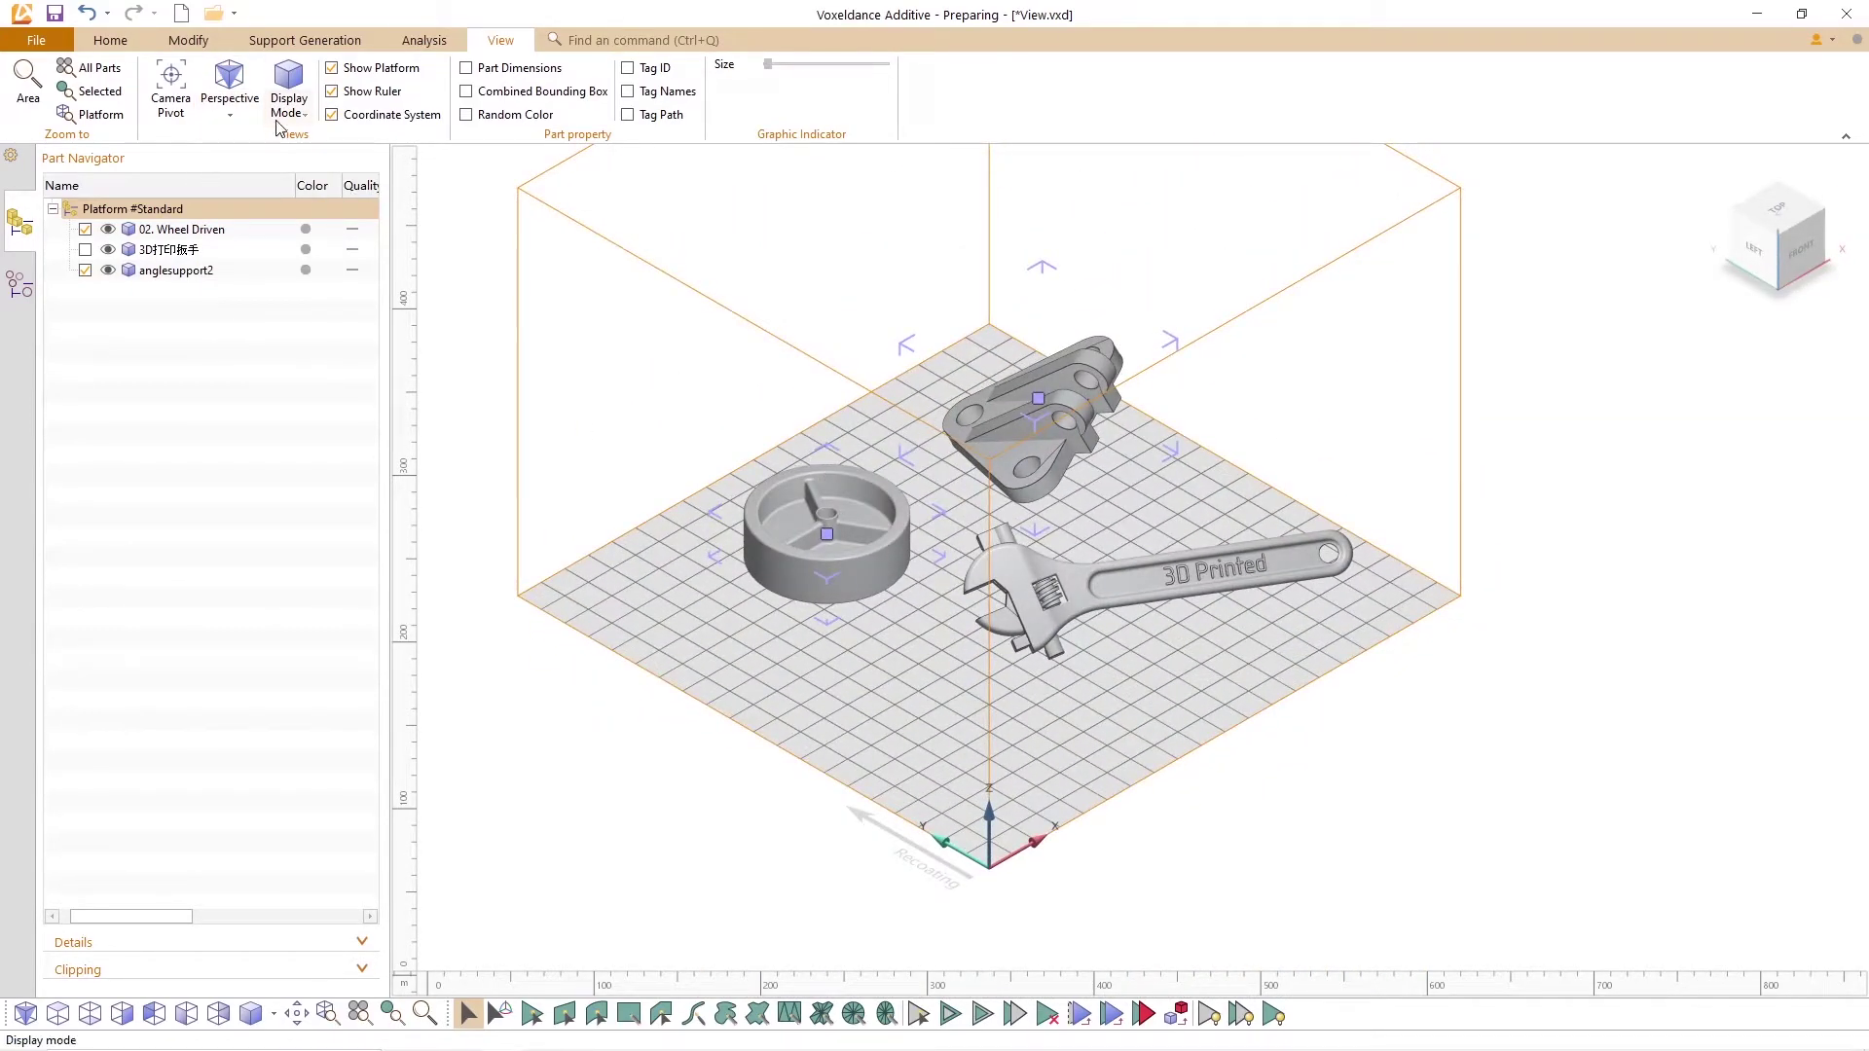
# Step: Keep Shade as the display mode and reopen the Display Mode list
pyautogui.click(295, 109)
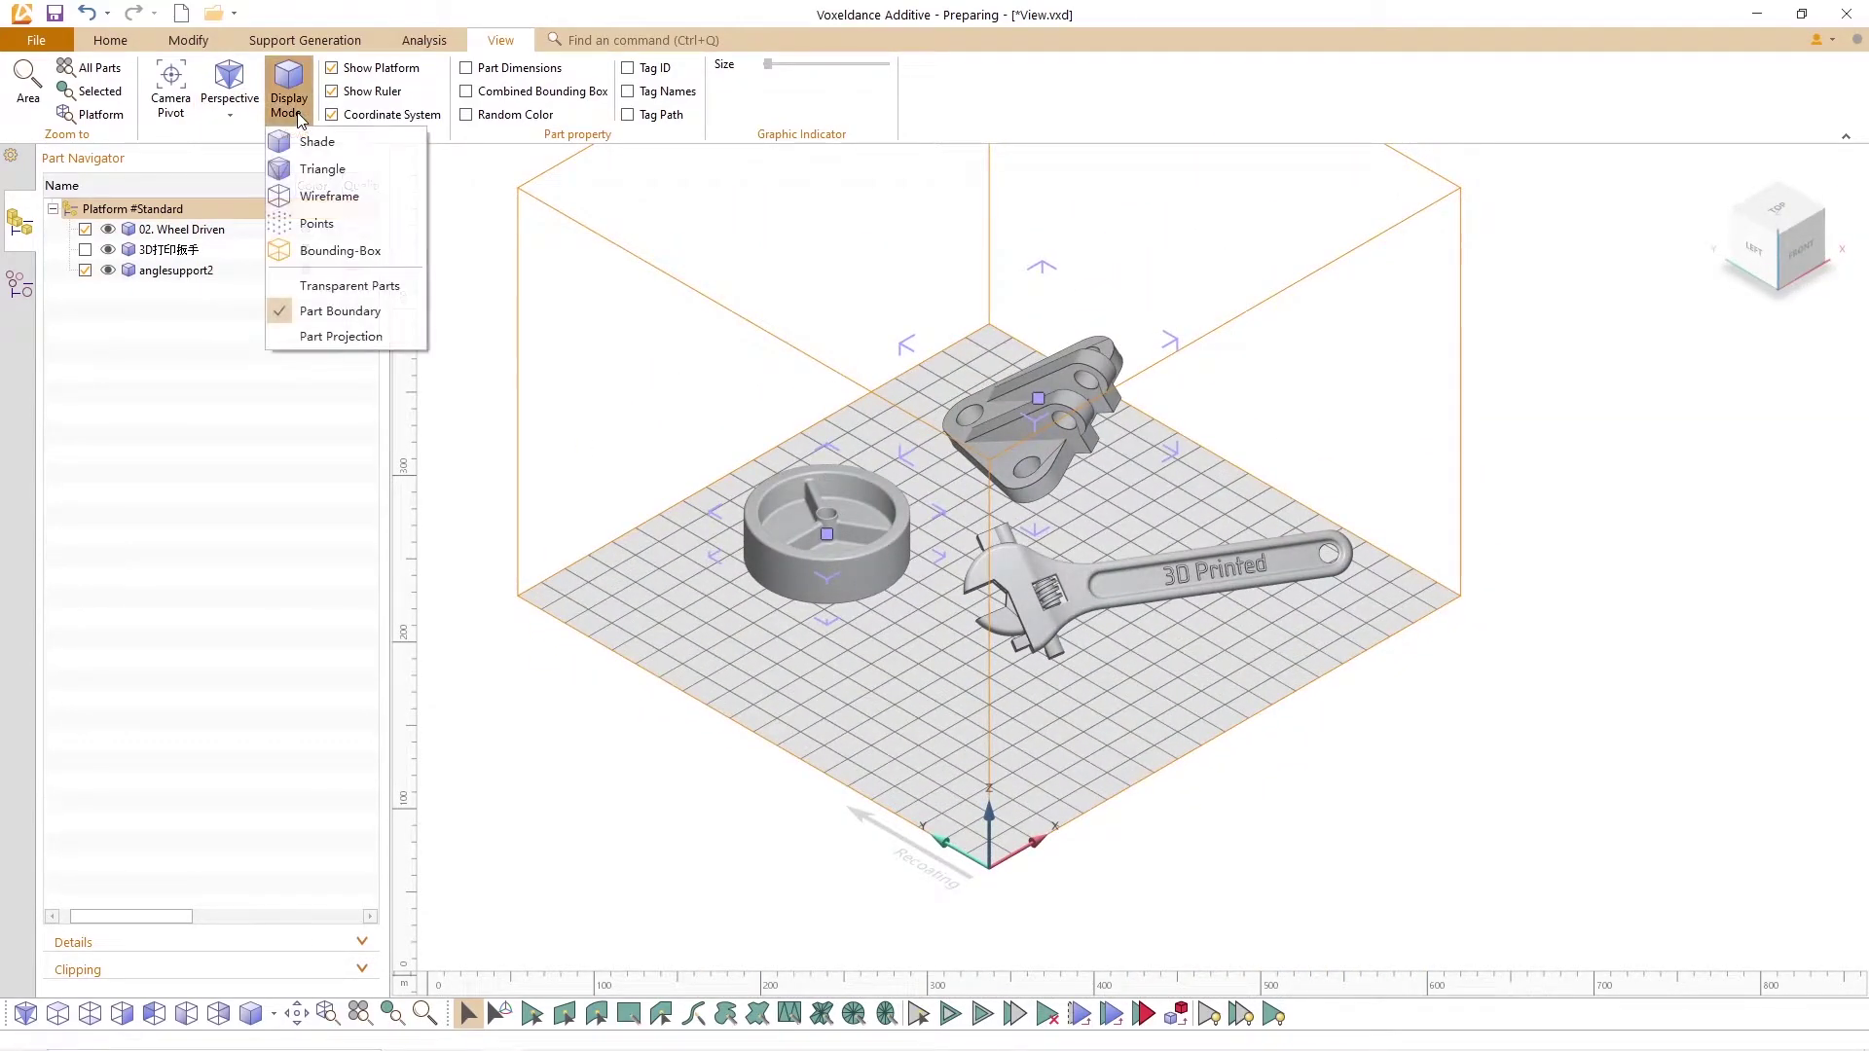
pyautogui.click(358, 141)
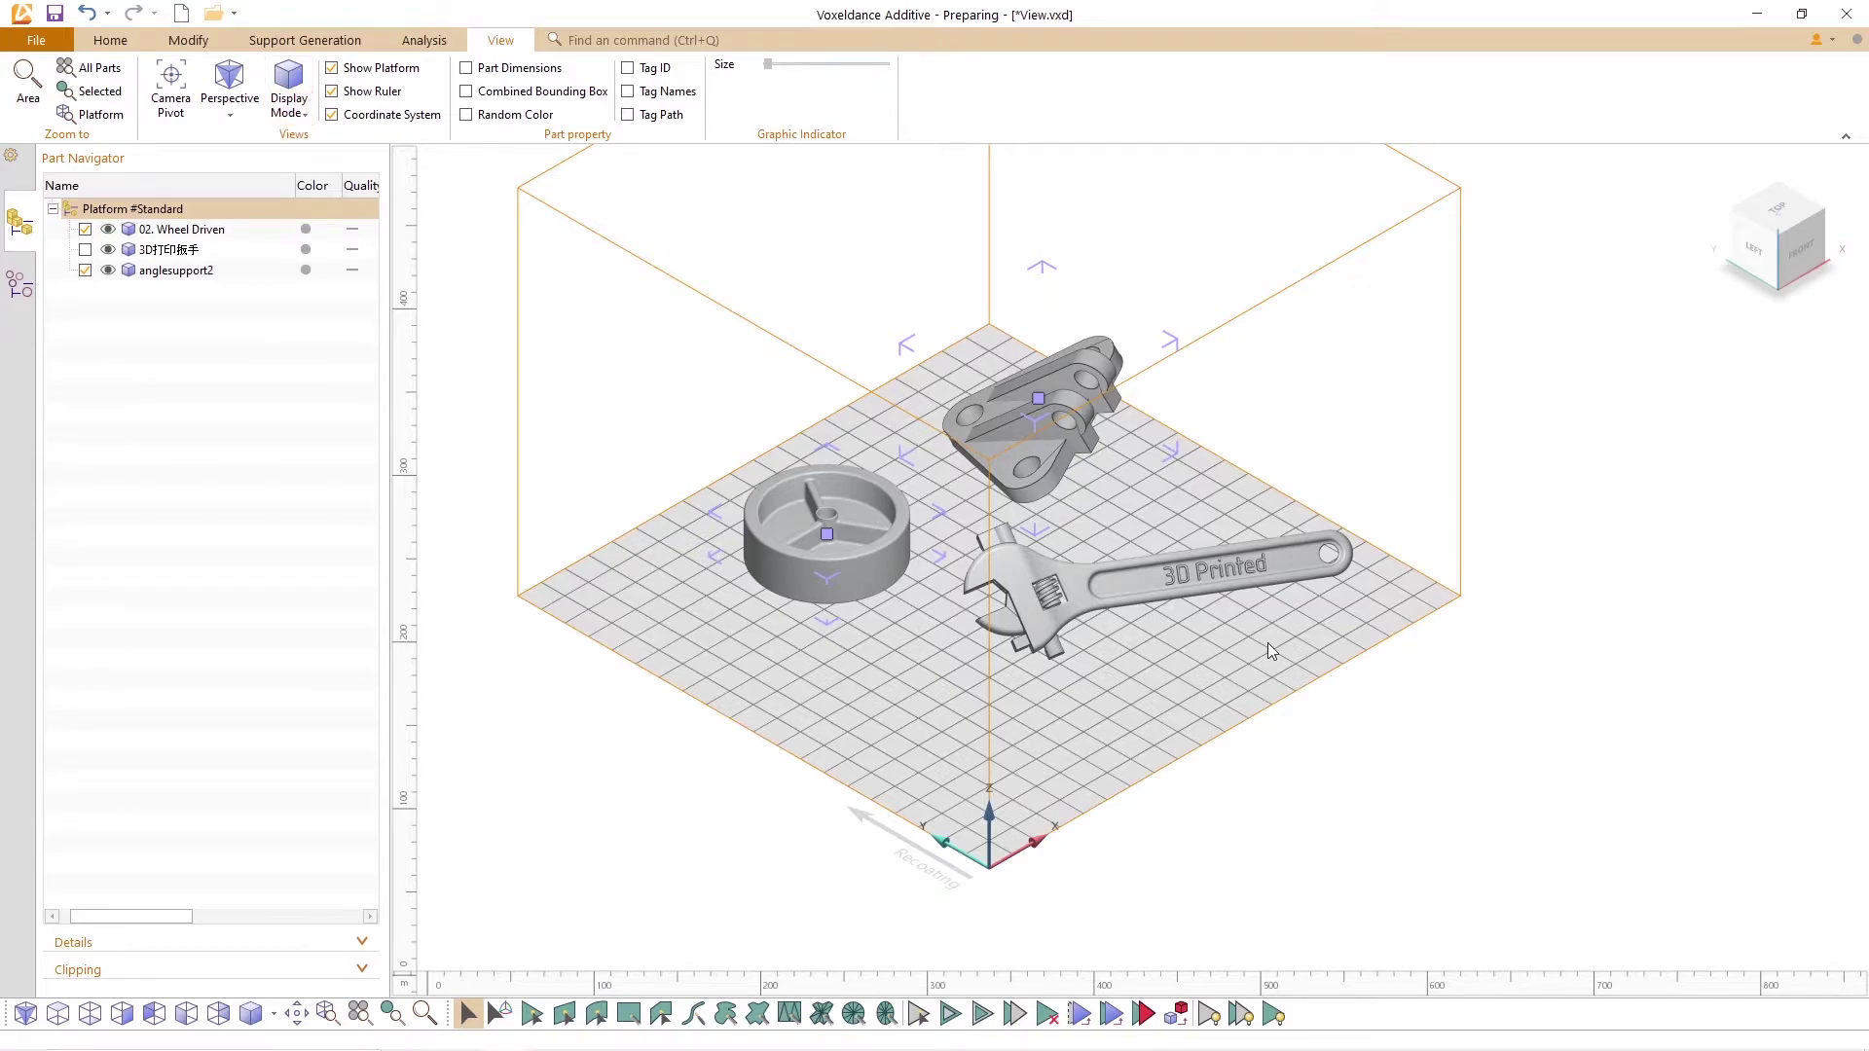
pyautogui.click(306, 118)
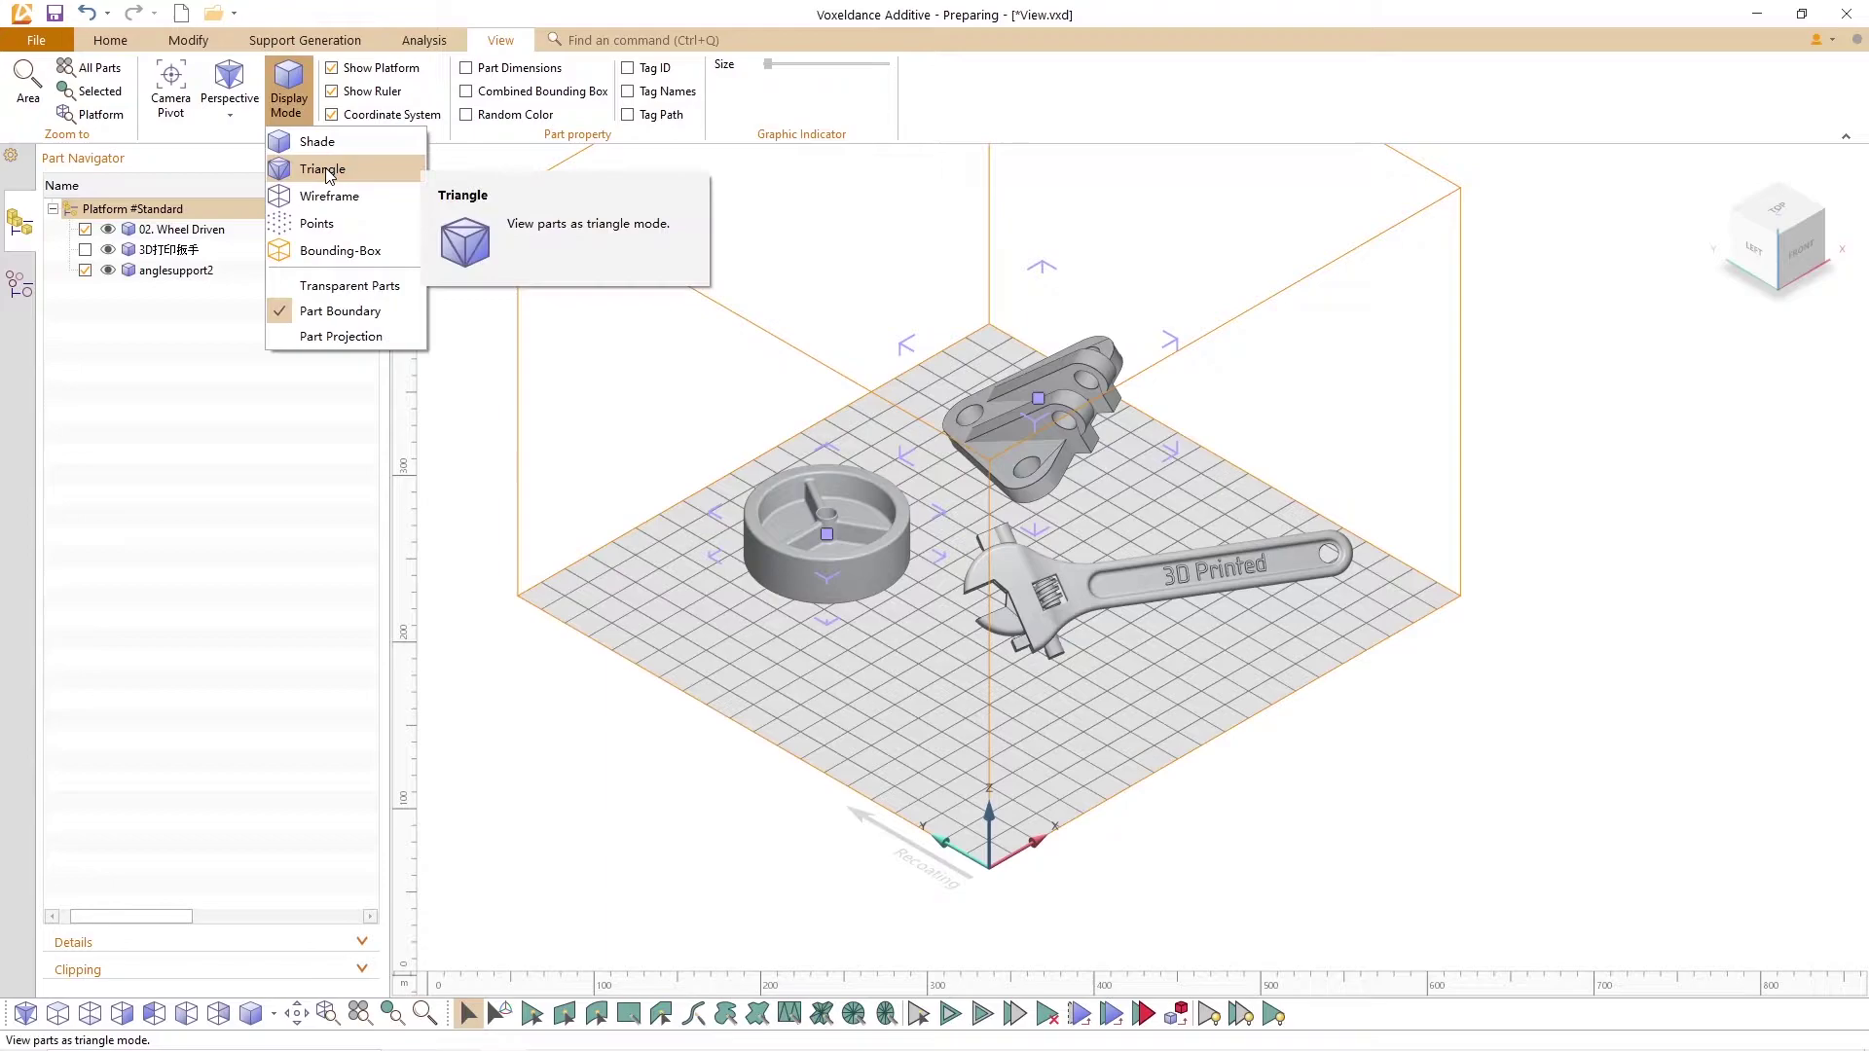
# Step: Show the parts as Triangle meshes and zoom in on them
pyautogui.click(328, 170)
pyautogui.scroll(5, 798, 473)
pyautogui.scroll(2, 930, 412)
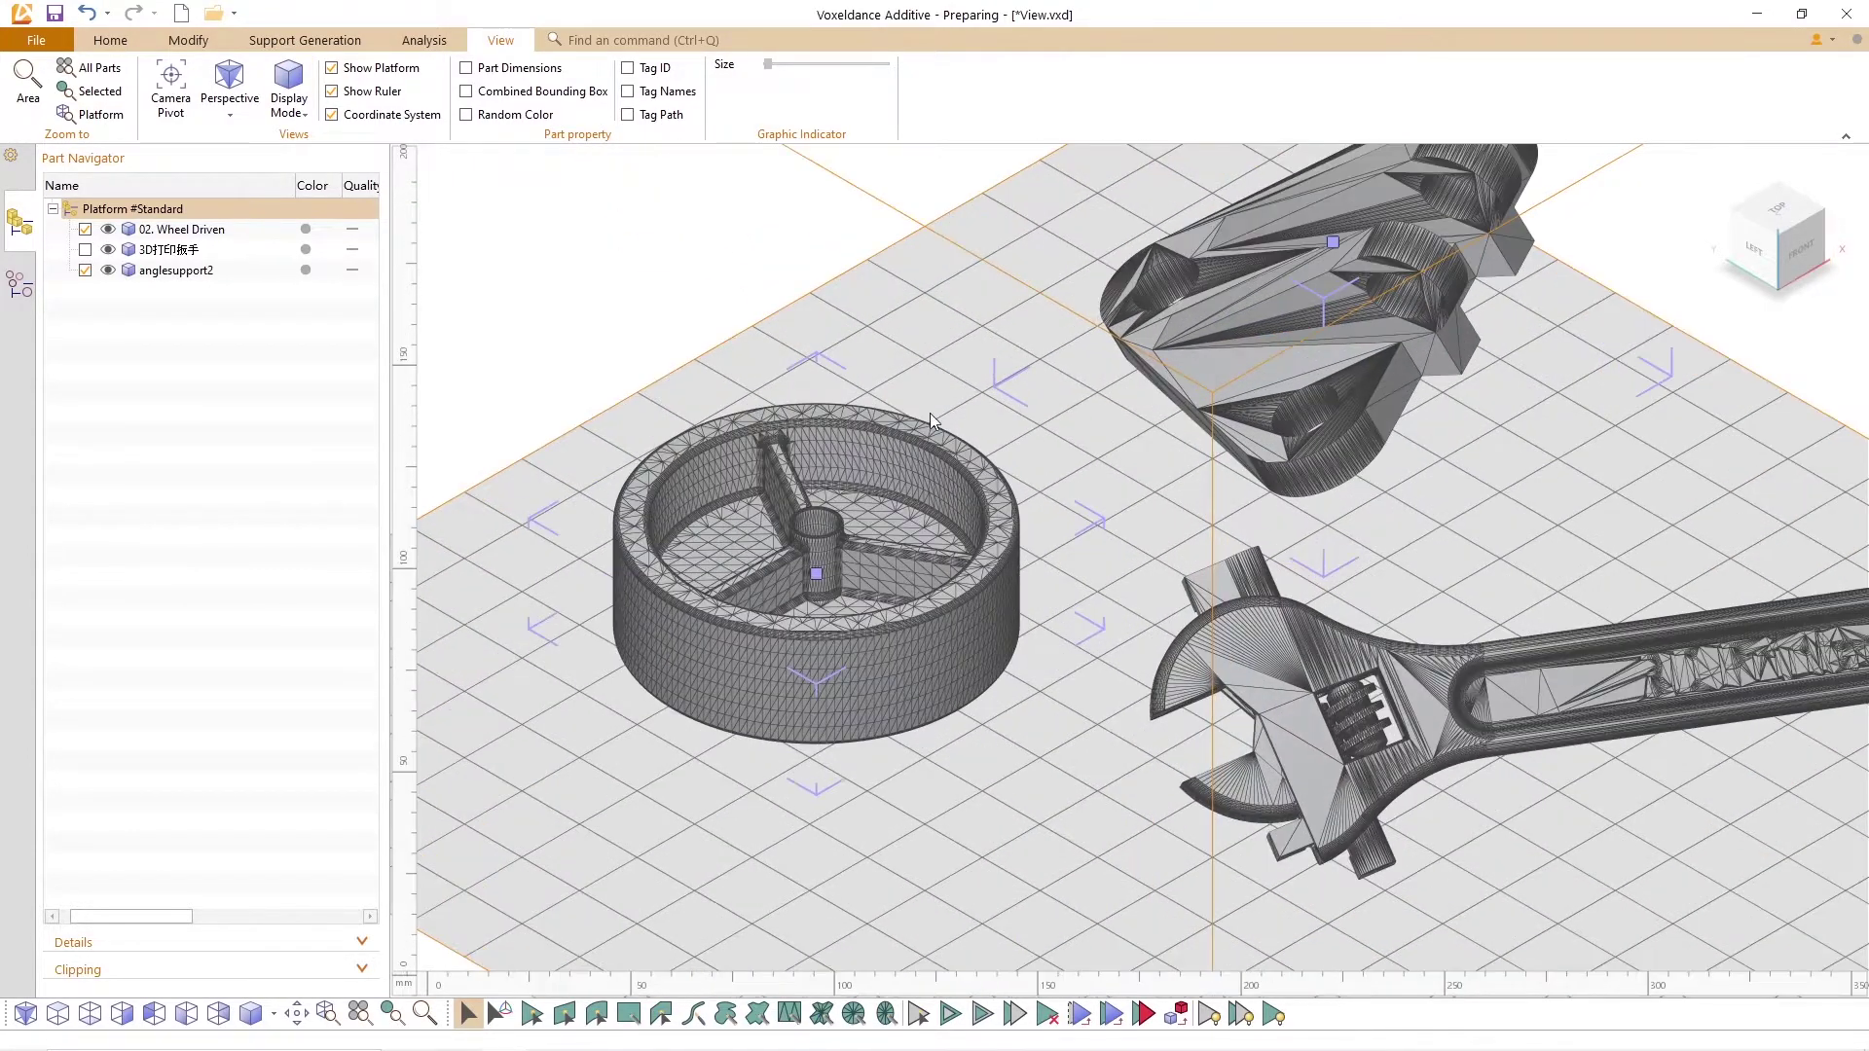
# Step: Switch the display mode to Wireframe and zoom closer
pyautogui.click(289, 105)
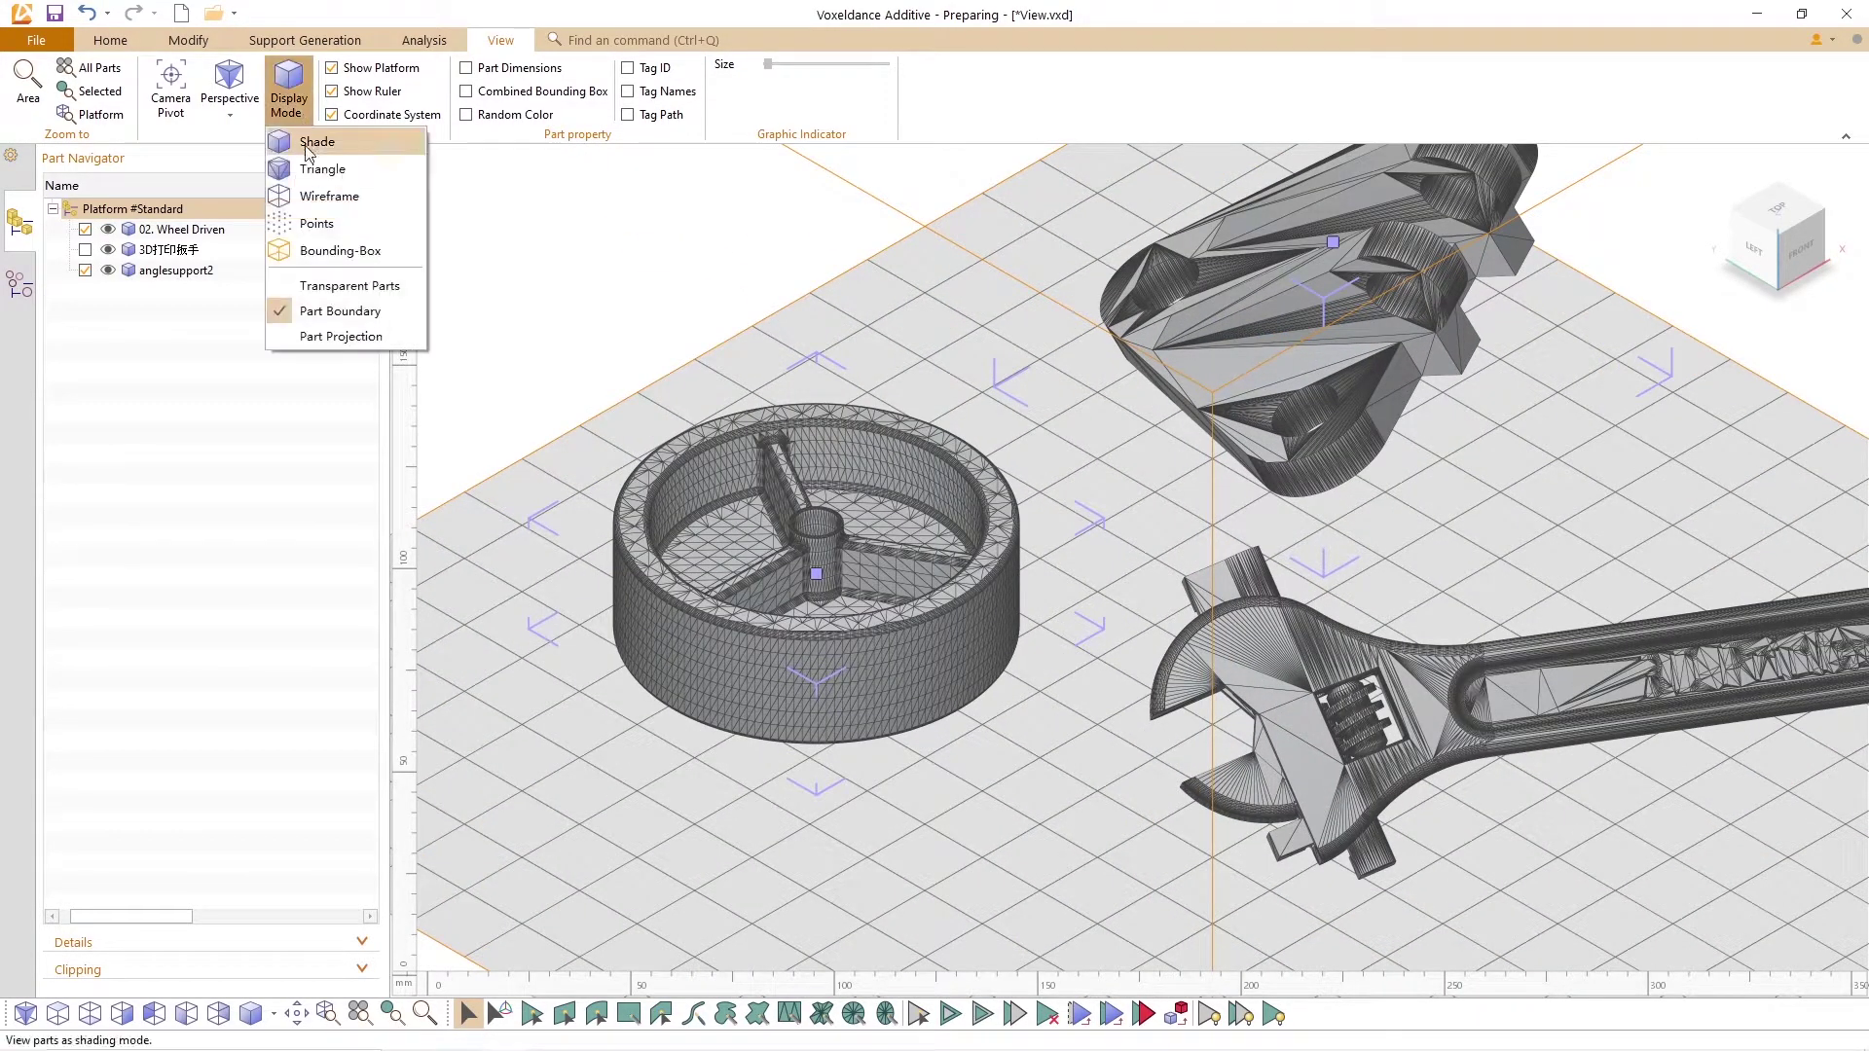
pyautogui.click(318, 202)
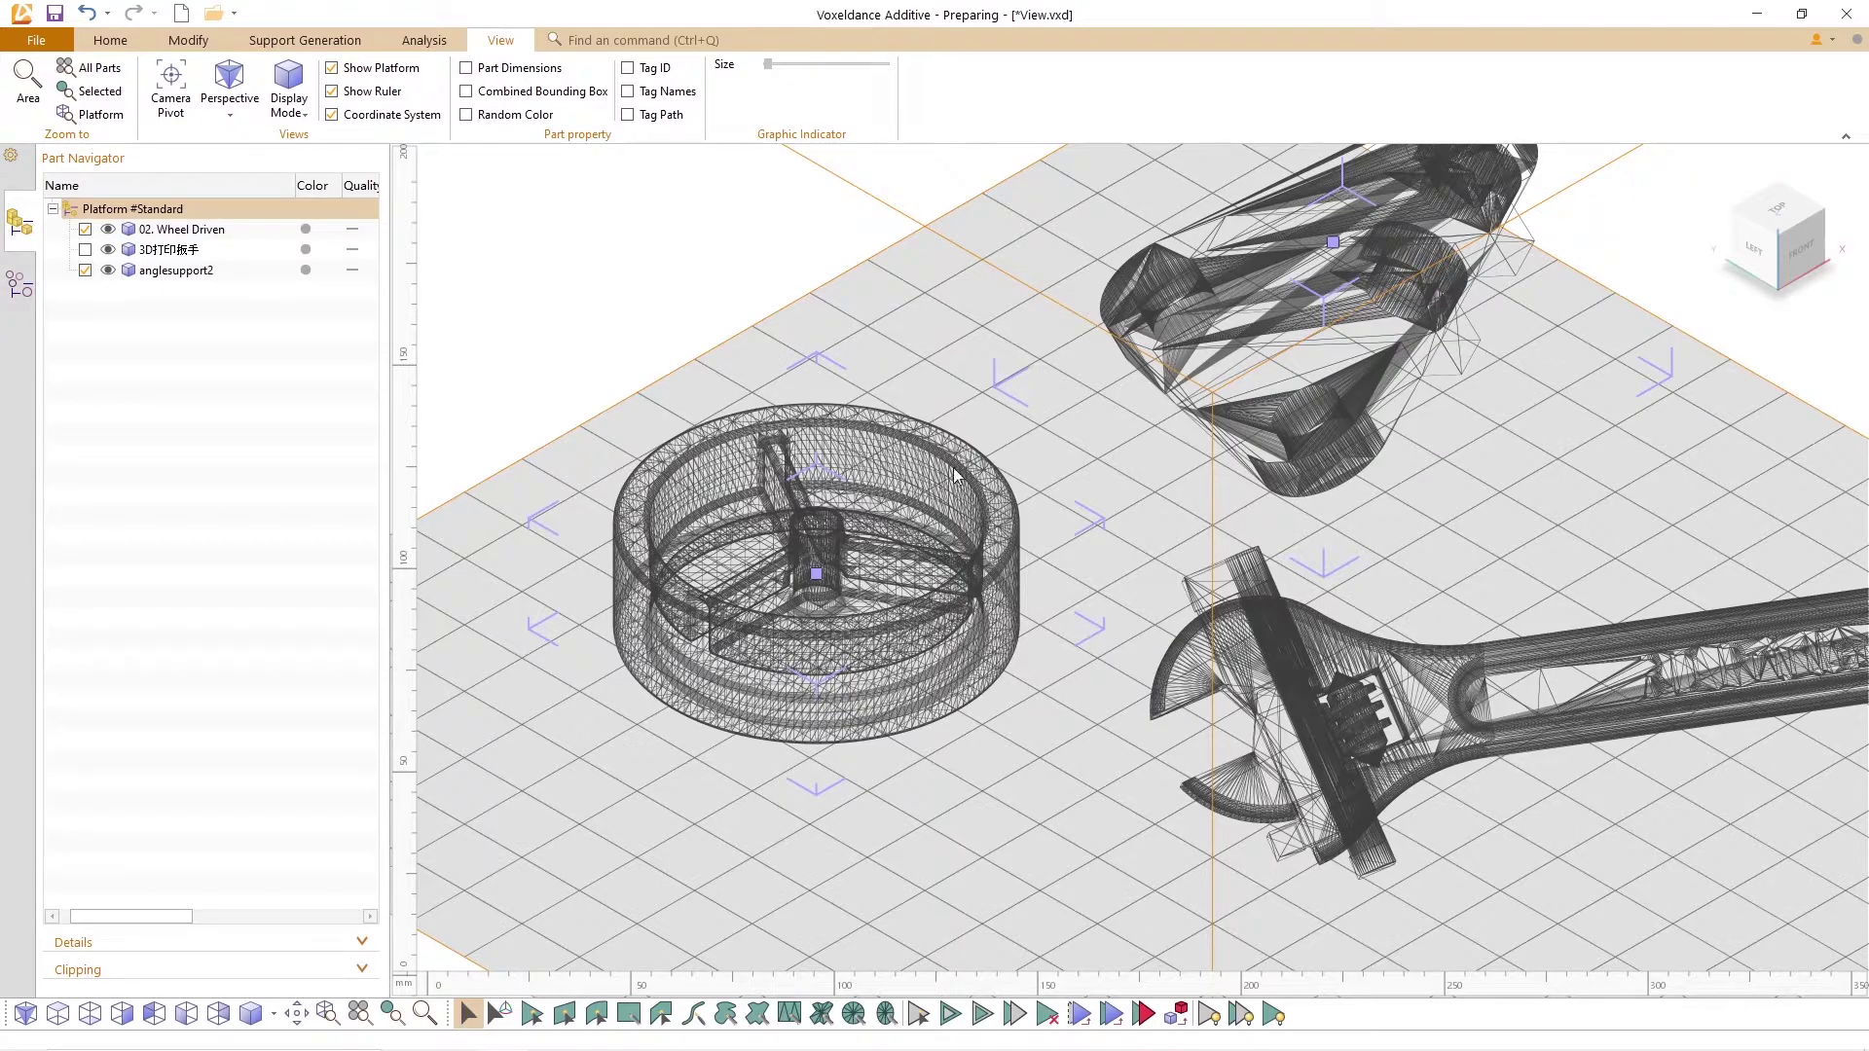
pyautogui.scroll(2, 798, 557)
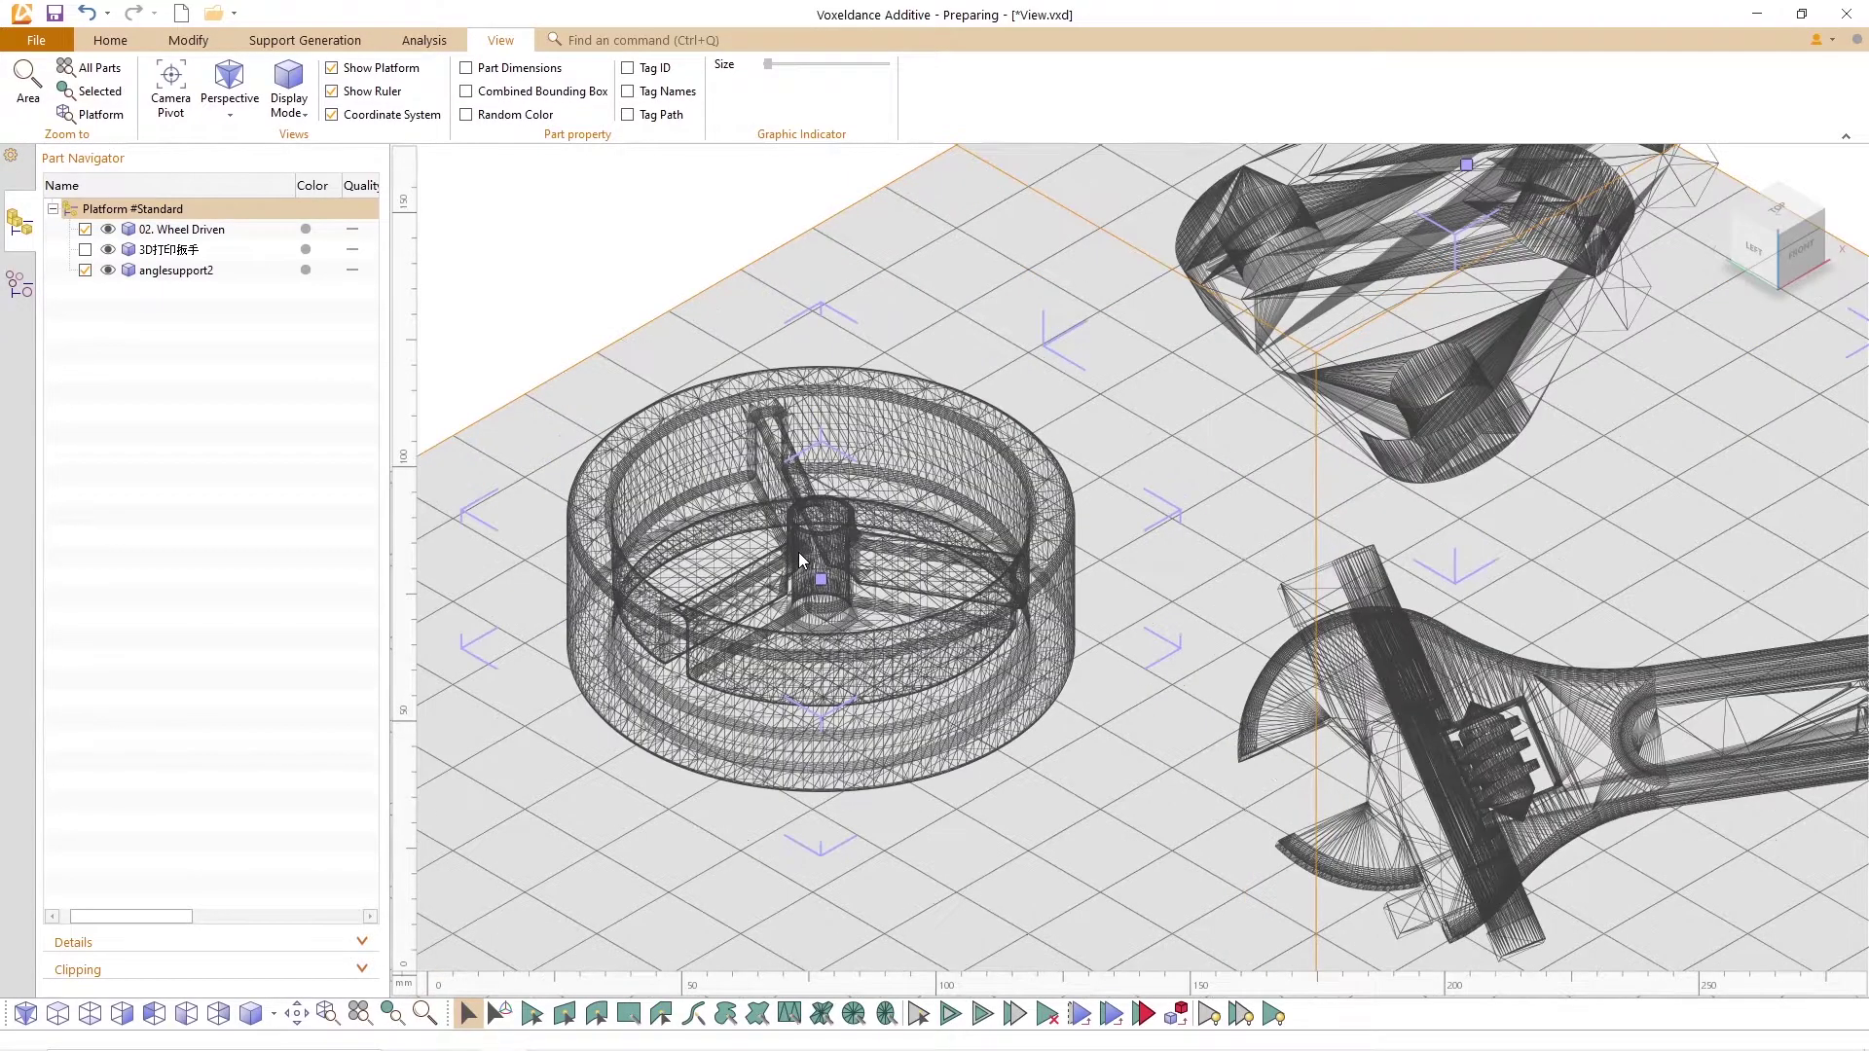
# Step: Show the parts as Points, zooming out and tilting the platform
pyautogui.click(292, 108)
pyautogui.click(318, 226)
pyautogui.scroll(-5, 913, 529)
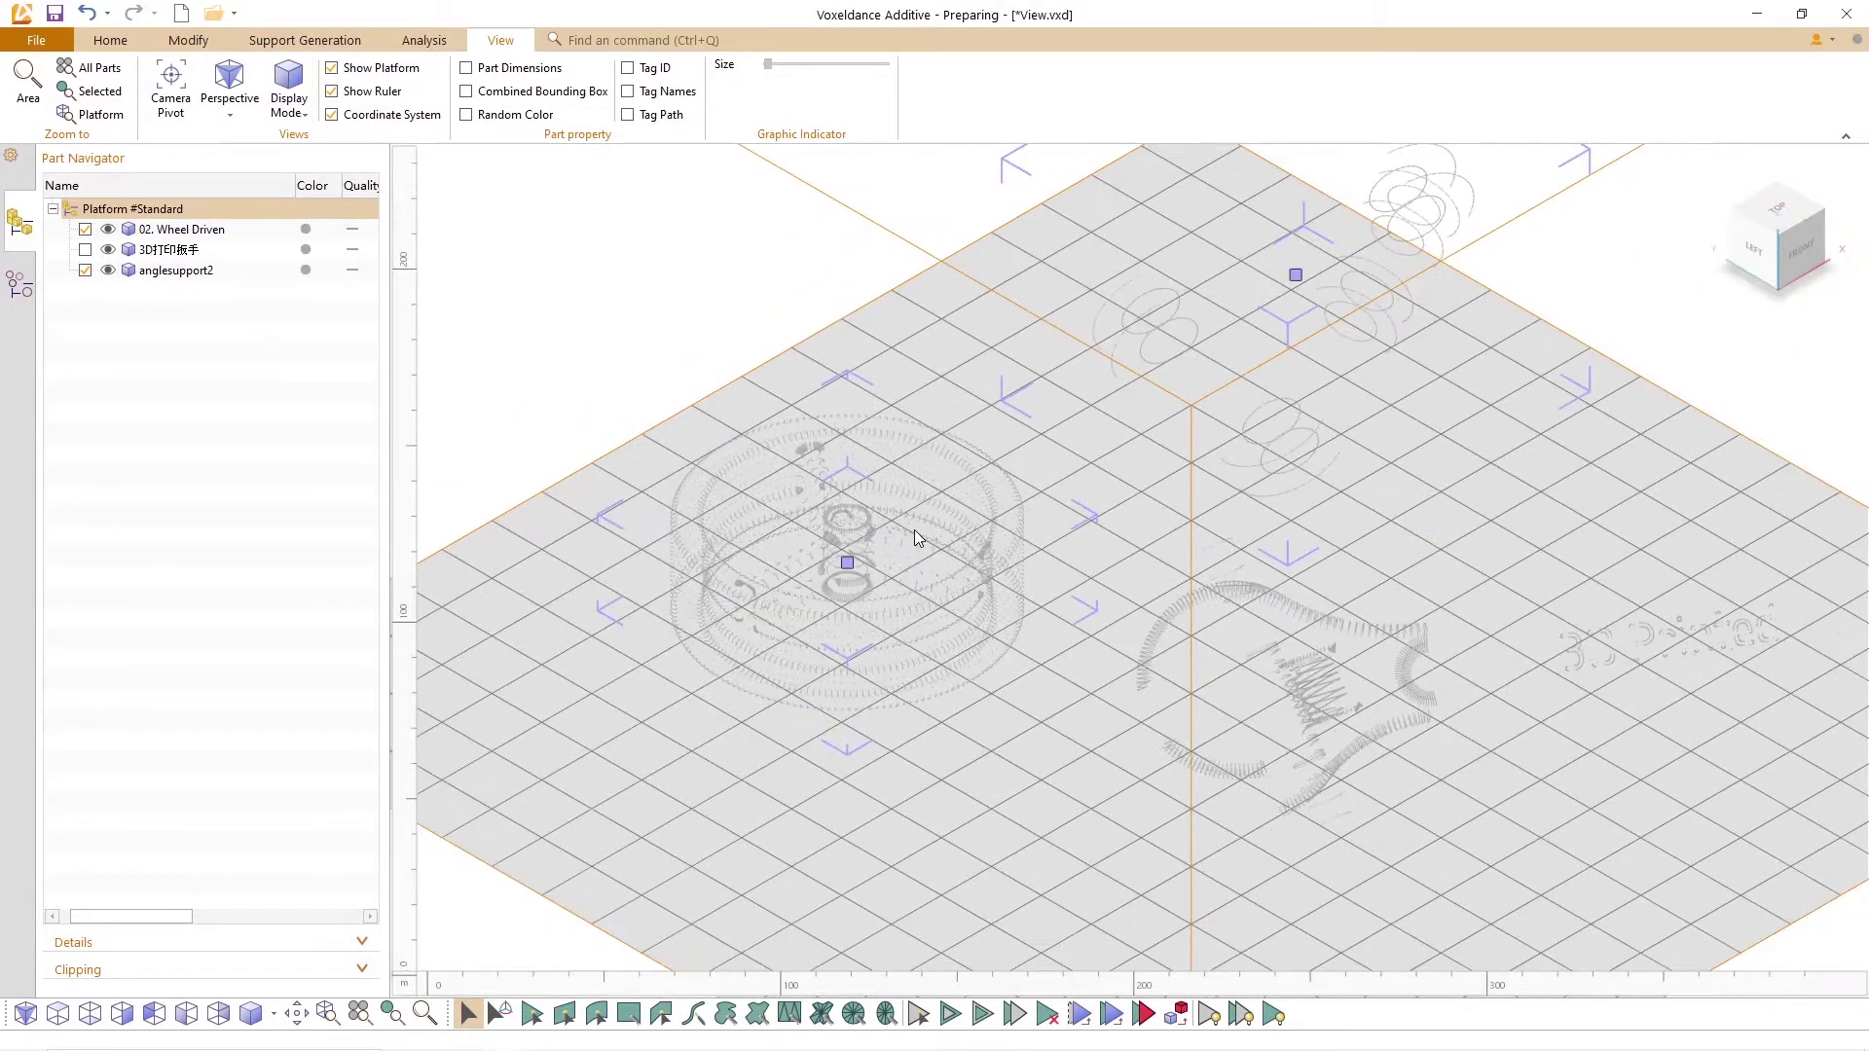
pyautogui.moveTo(1093, 576); pyautogui.dragTo(1090, 601, button='right')
# Step: Switch the display mode to Bounding-Box and orbit around the boxes
pyautogui.click(289, 97)
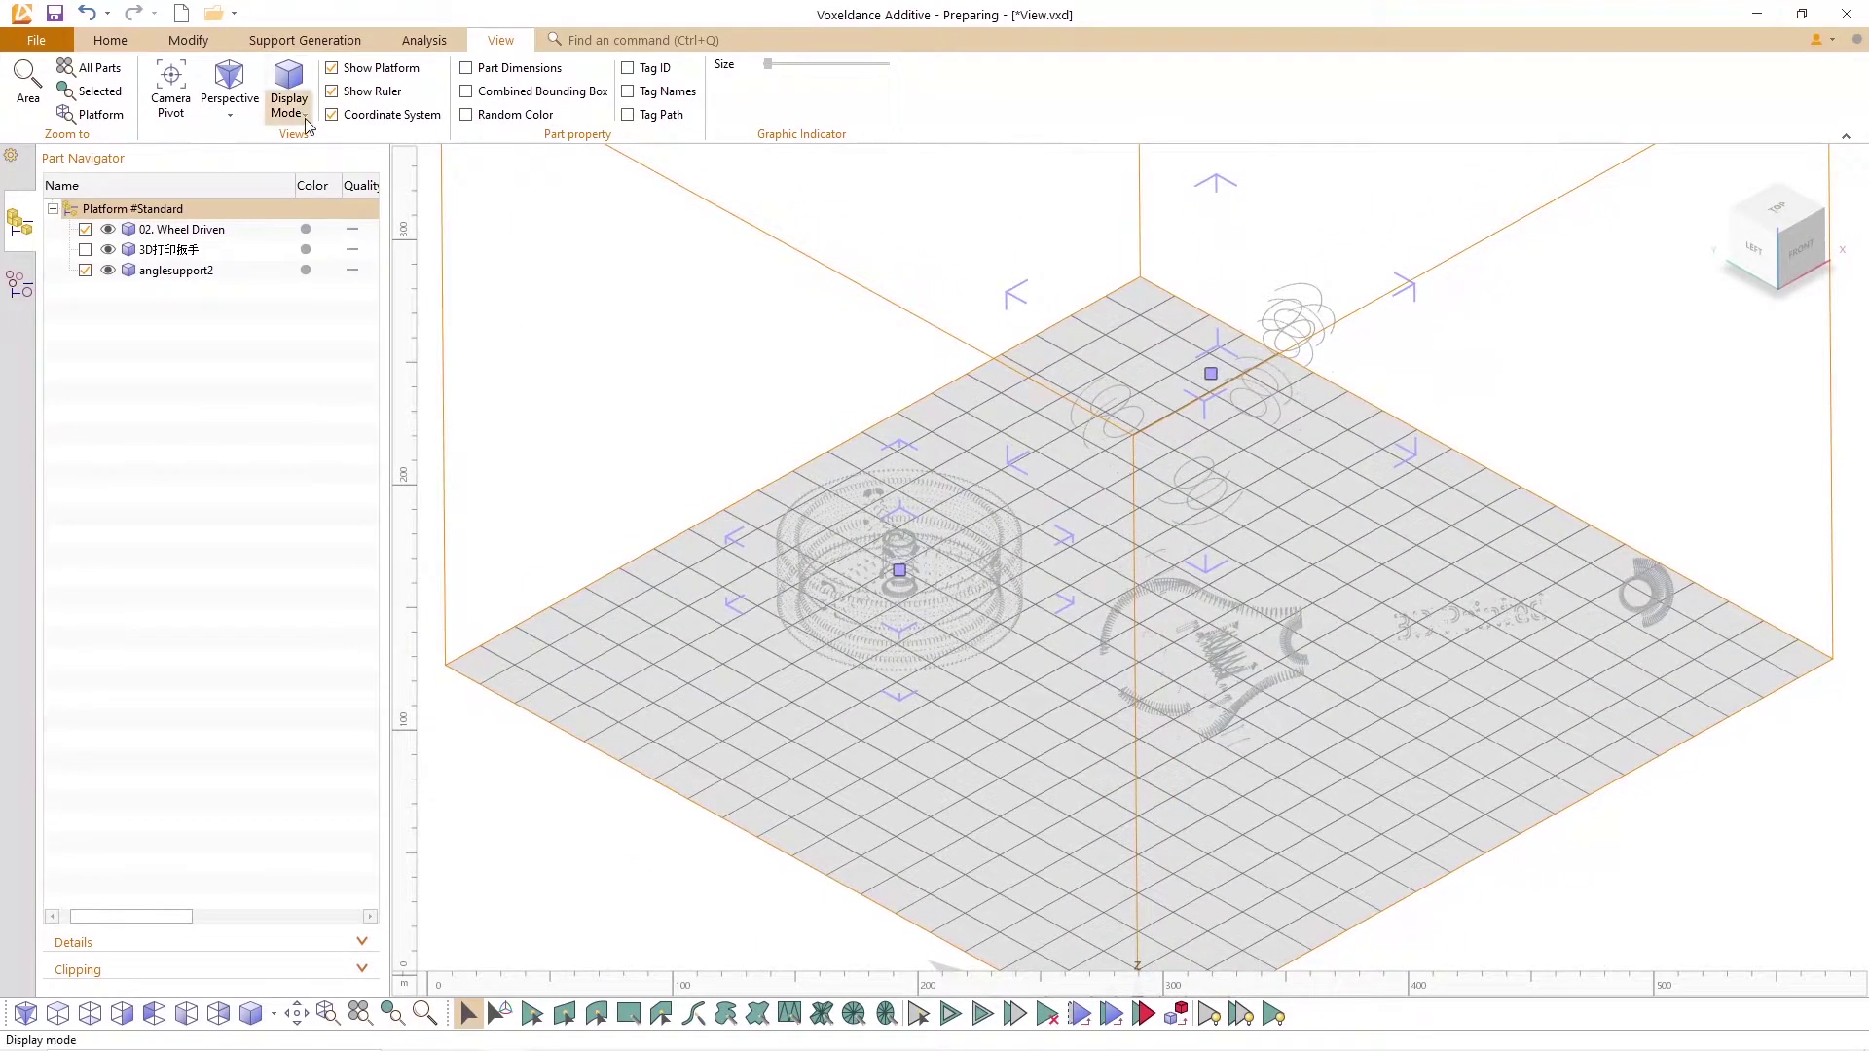
pyautogui.click(322, 256)
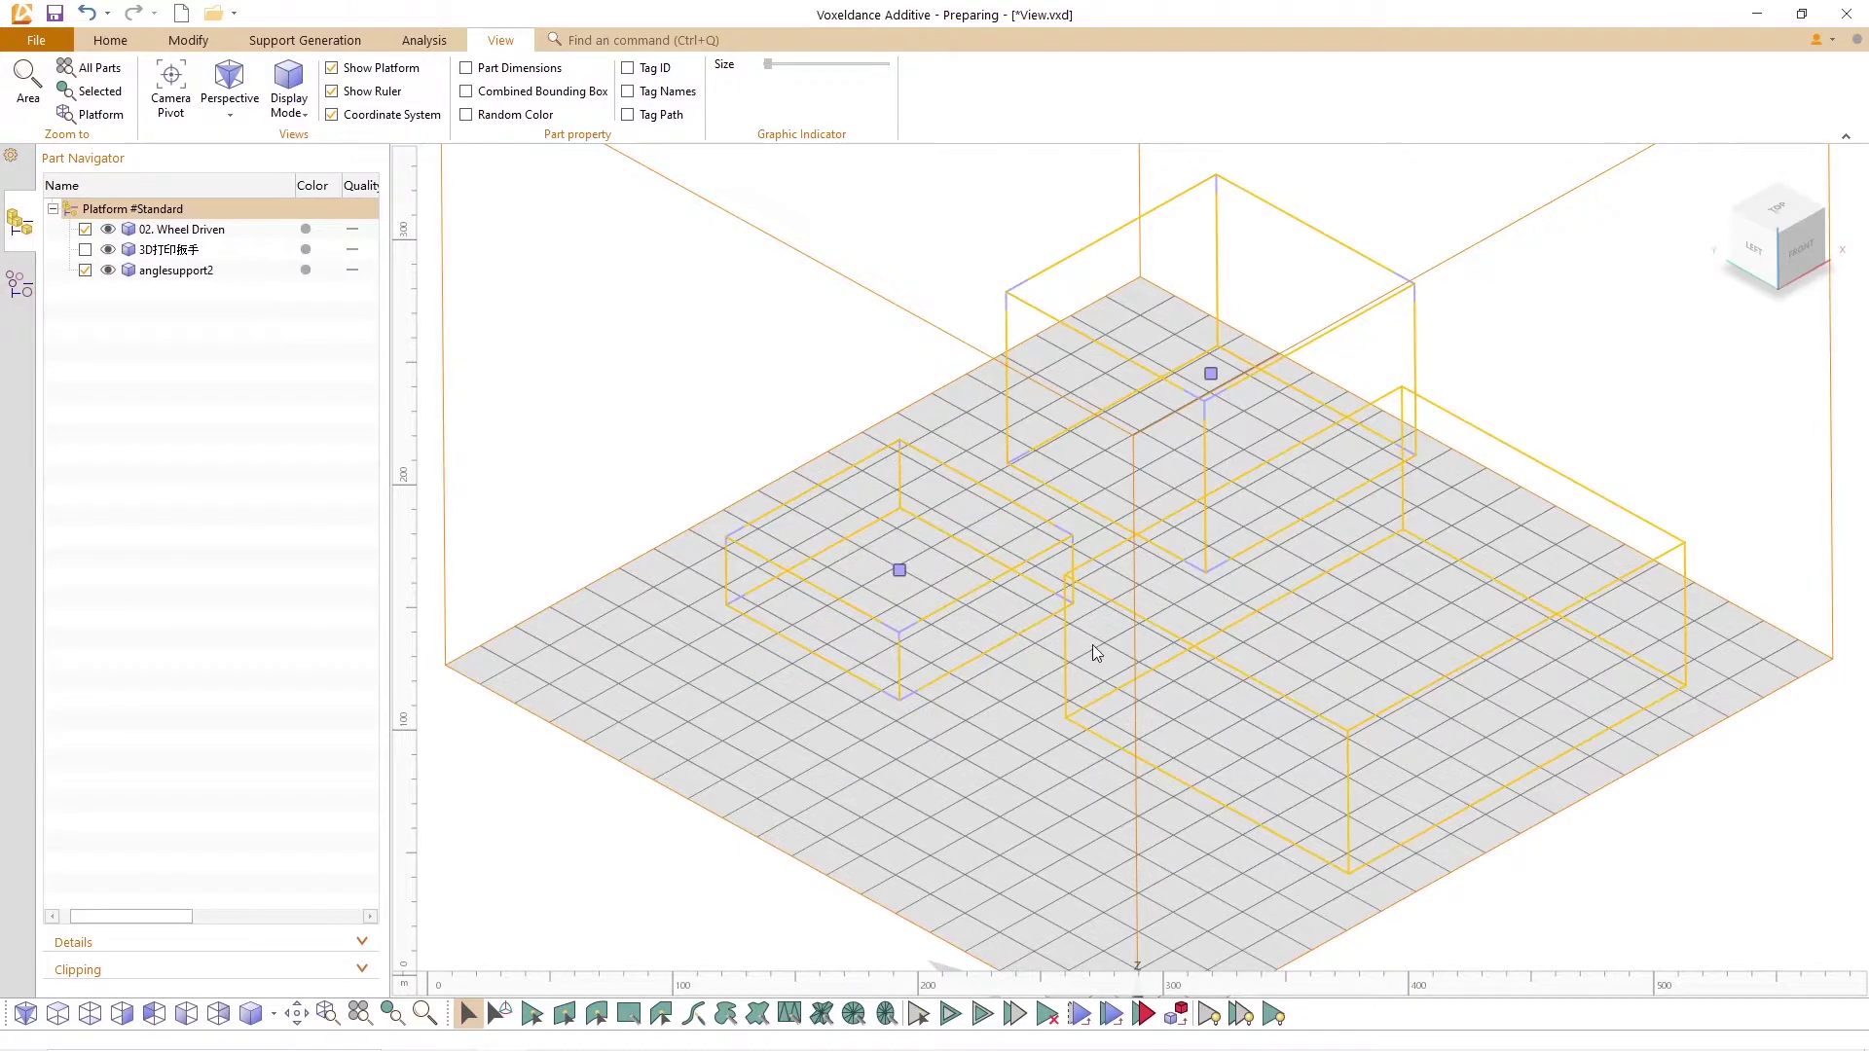
pyautogui.moveTo(1096, 654)
pyautogui.mouseDown(button='right')
pyautogui.moveTo(1088, 612)
pyautogui.moveTo(1119, 599)
pyautogui.moveTo(1110, 633)
pyautogui.moveTo(1099, 623)
pyautogui.mouseUp(button='right')
# Step: Return the parts to Shade mode, then toggle Transparent Parts on and off
pyautogui.click(302, 112)
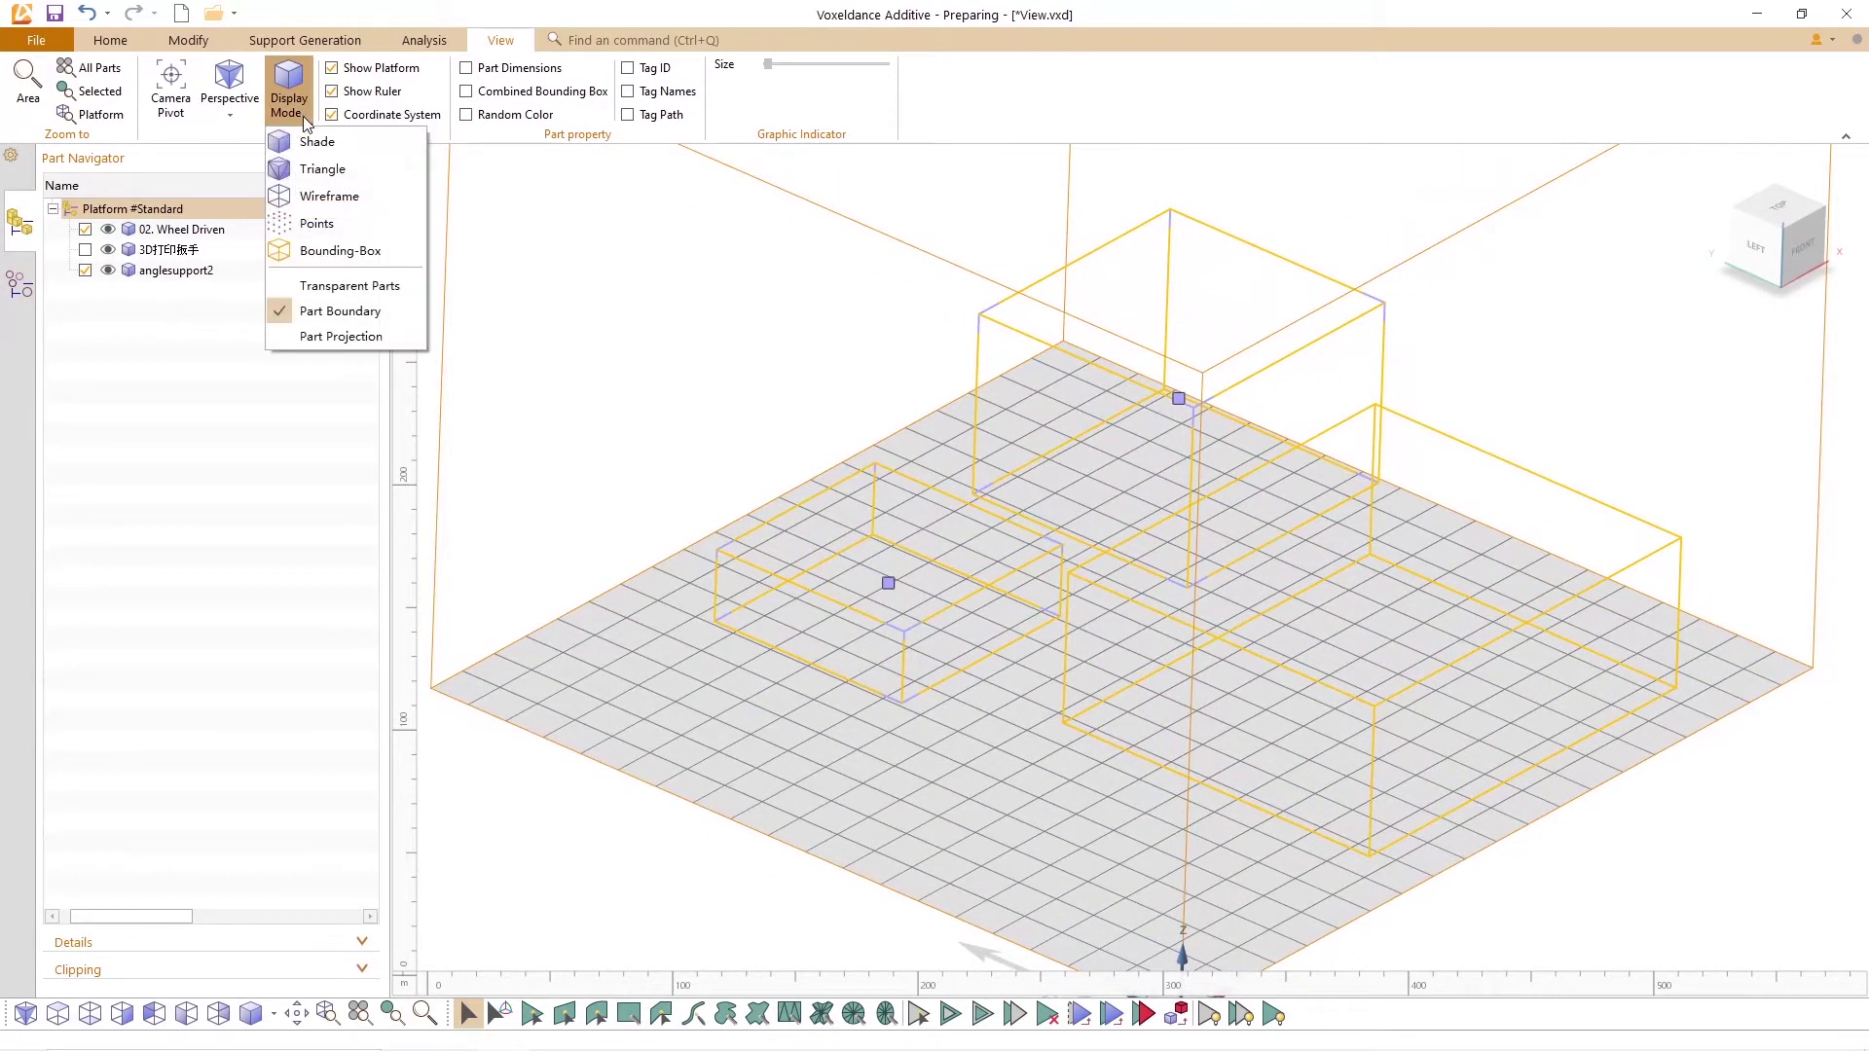
pyautogui.click(317, 143)
pyautogui.click(288, 97)
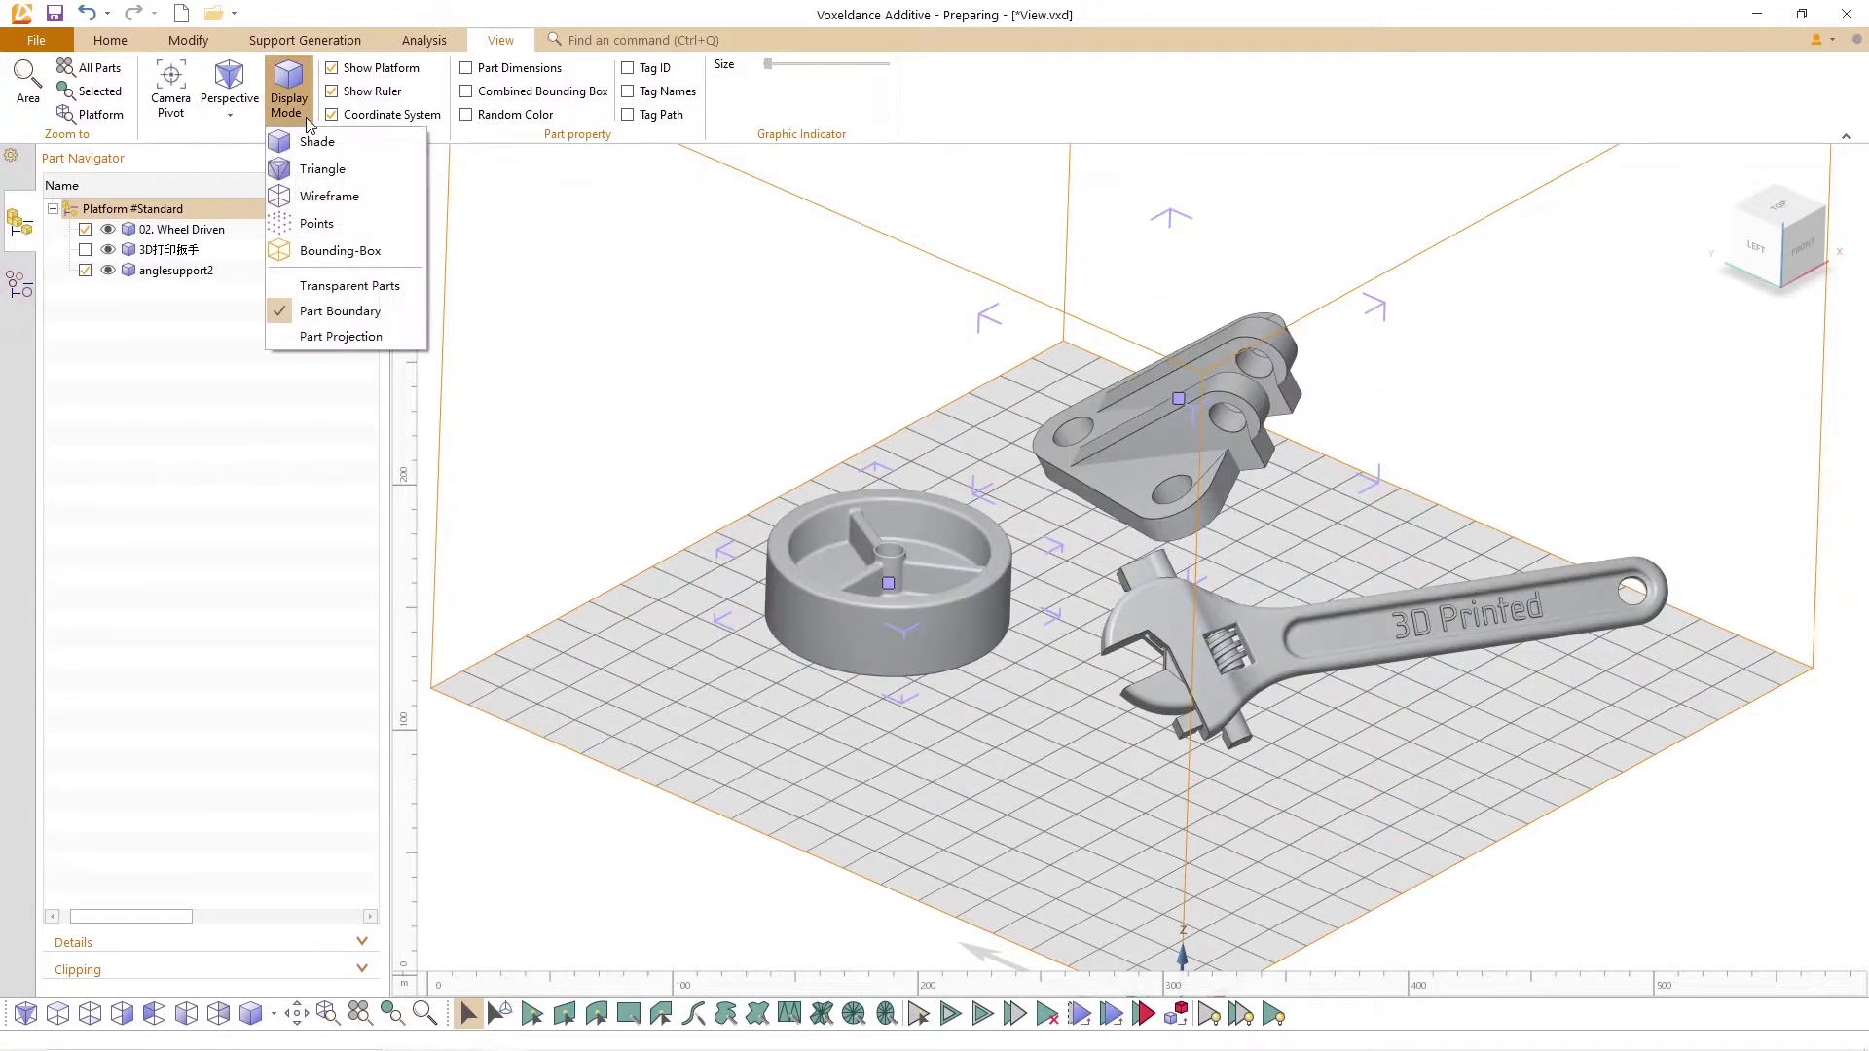
pyautogui.click(336, 286)
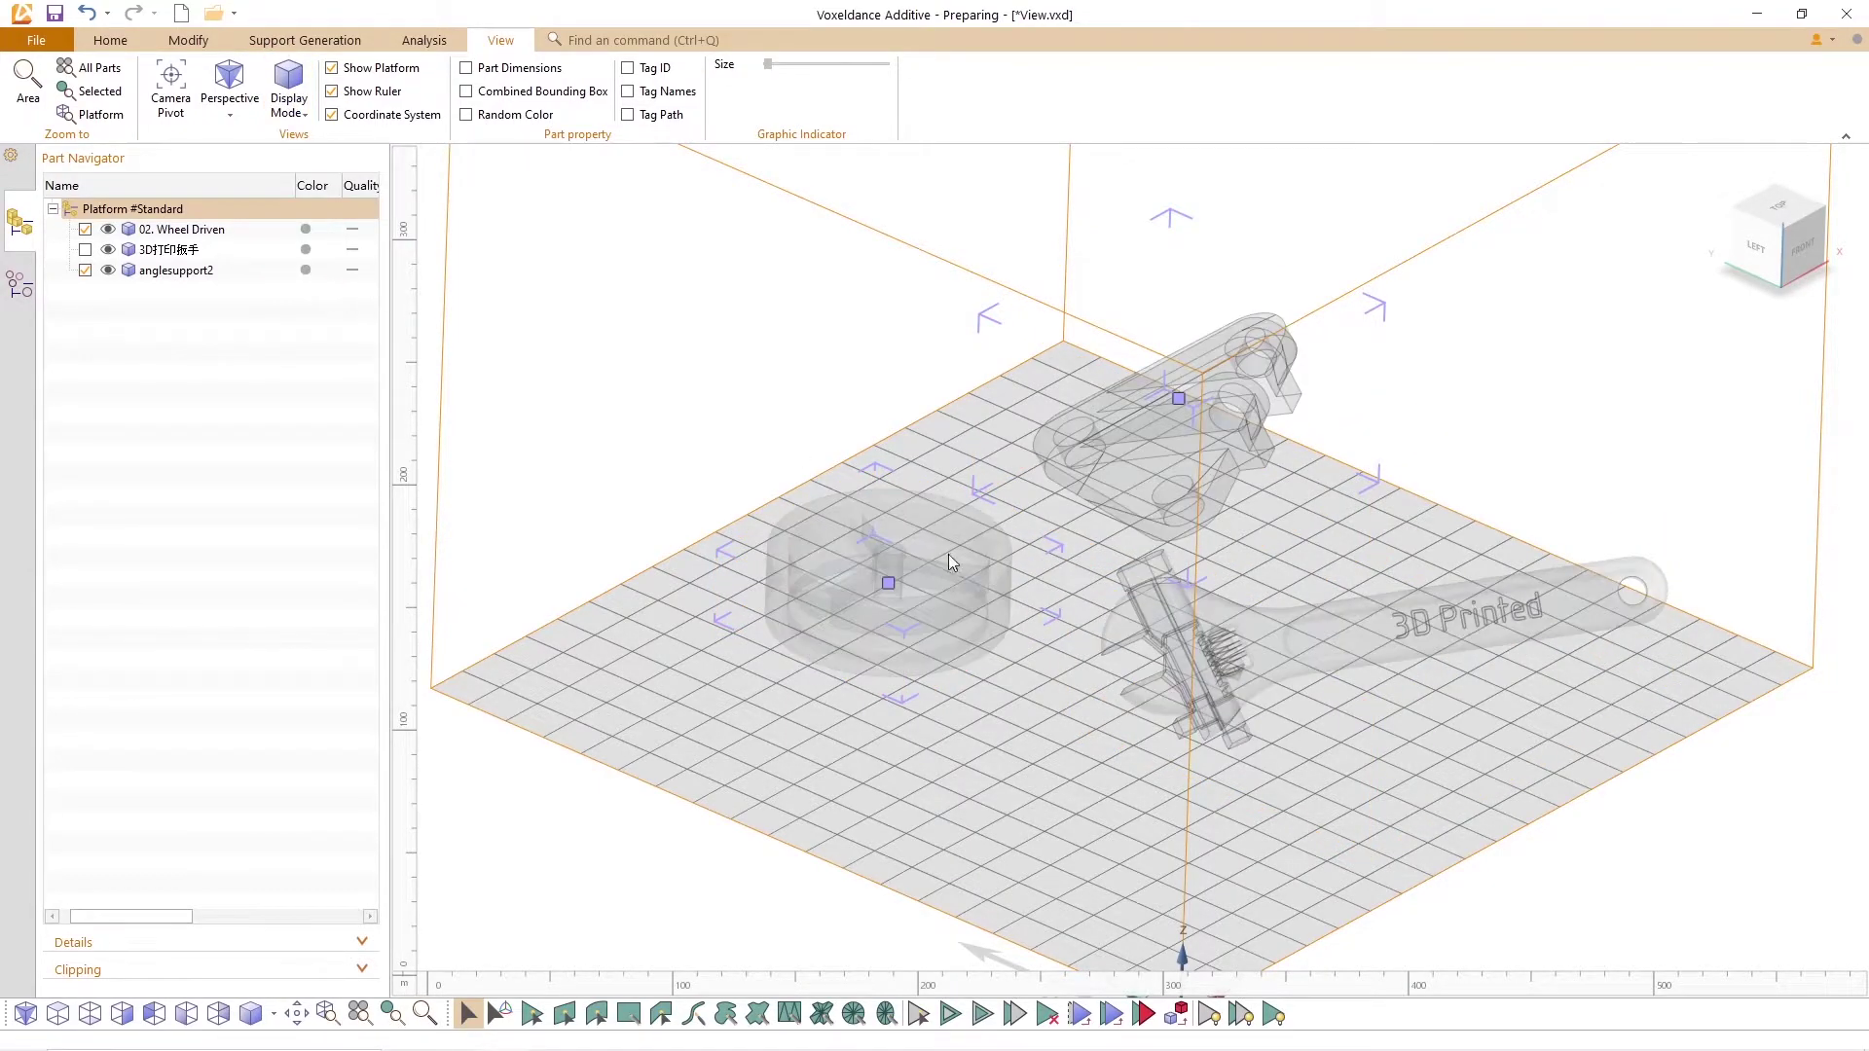
pyautogui.moveTo(947, 553); pyautogui.dragTo(989, 557, button='right')
pyautogui.scroll(2, 998, 550)
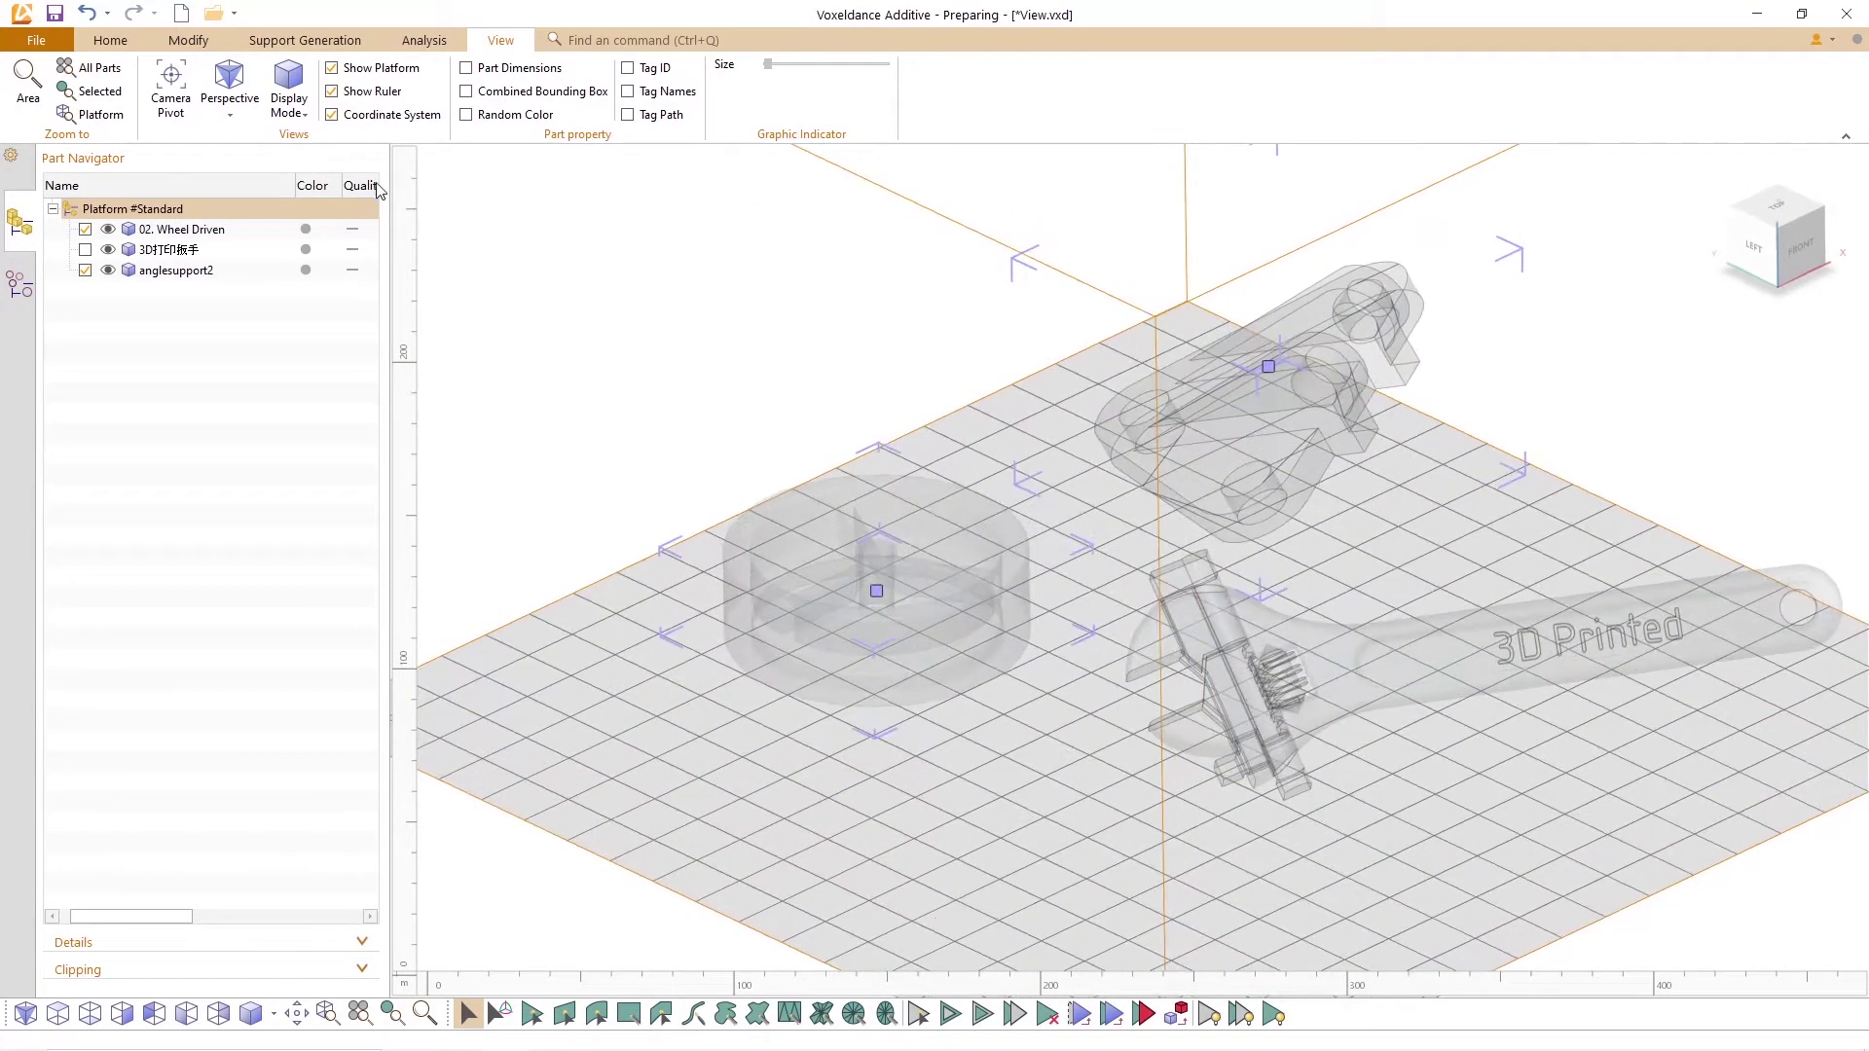
pyautogui.click(289, 97)
pyautogui.click(336, 286)
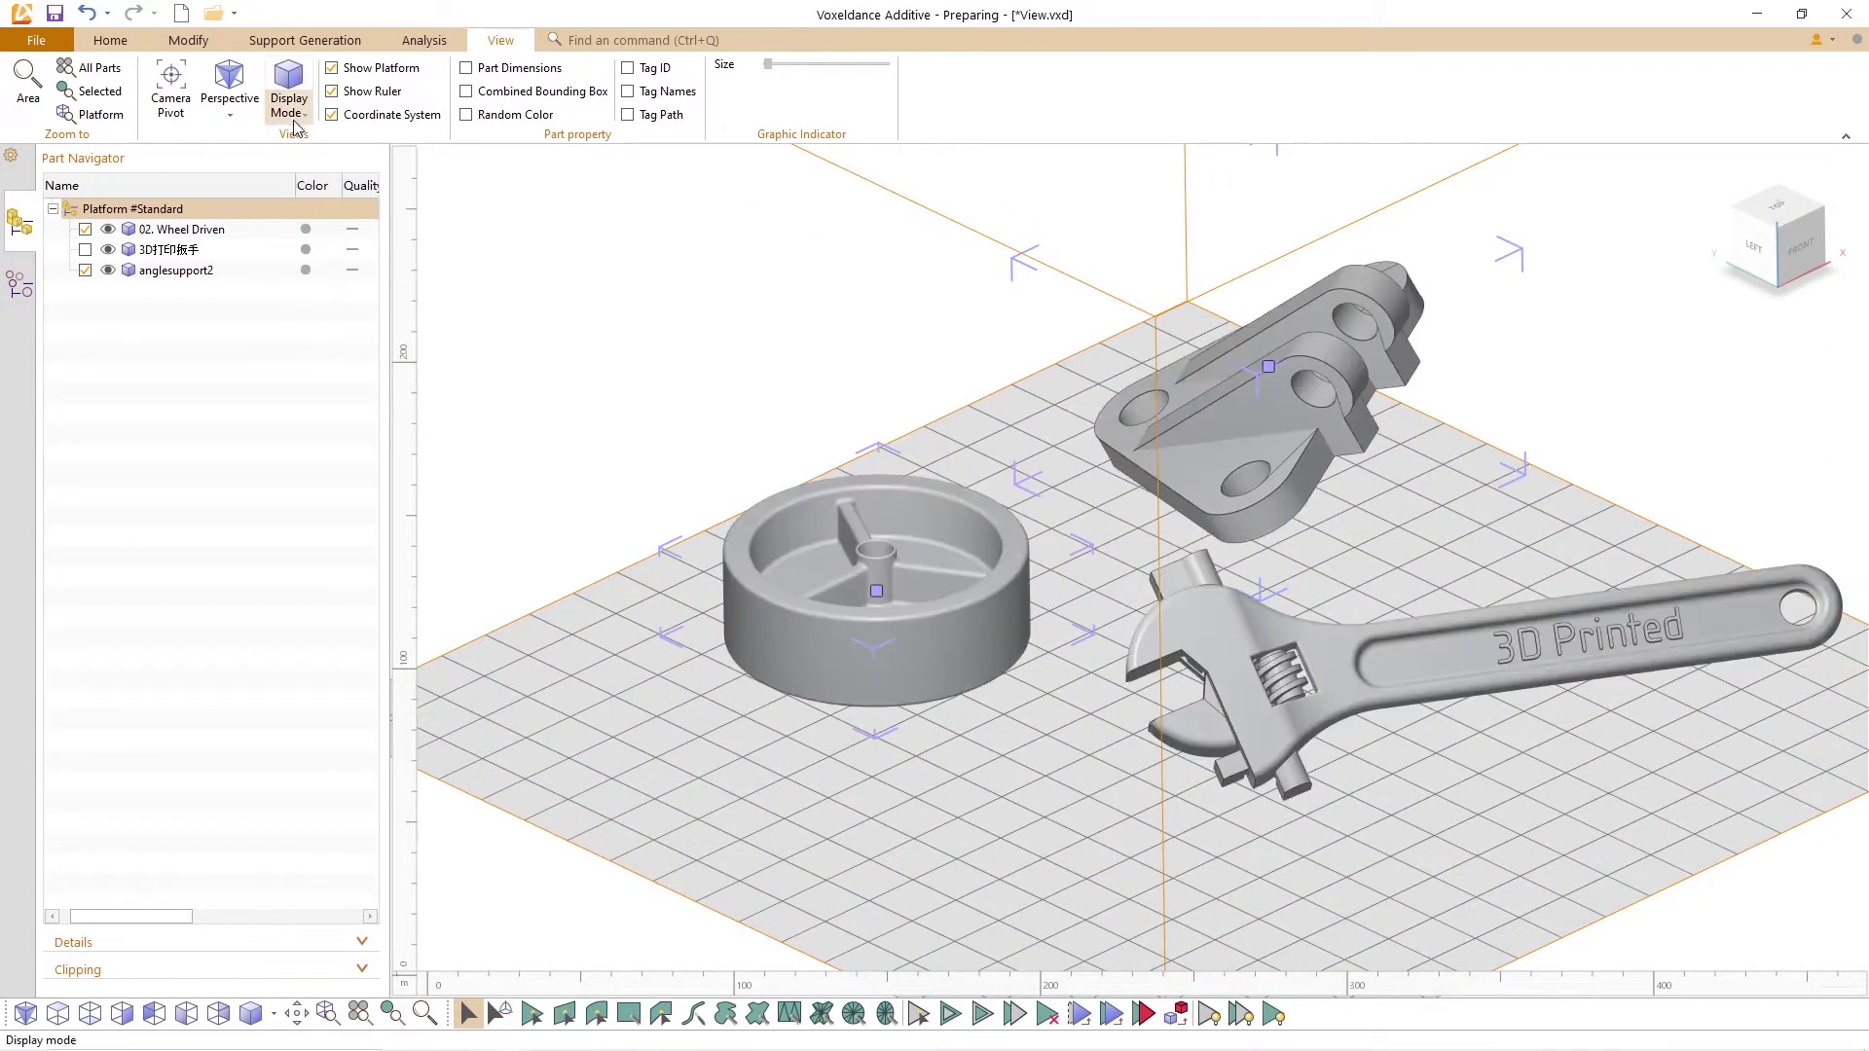
# Step: Turn Part Boundary off and back on
pyautogui.click(294, 125)
pyautogui.click(341, 332)
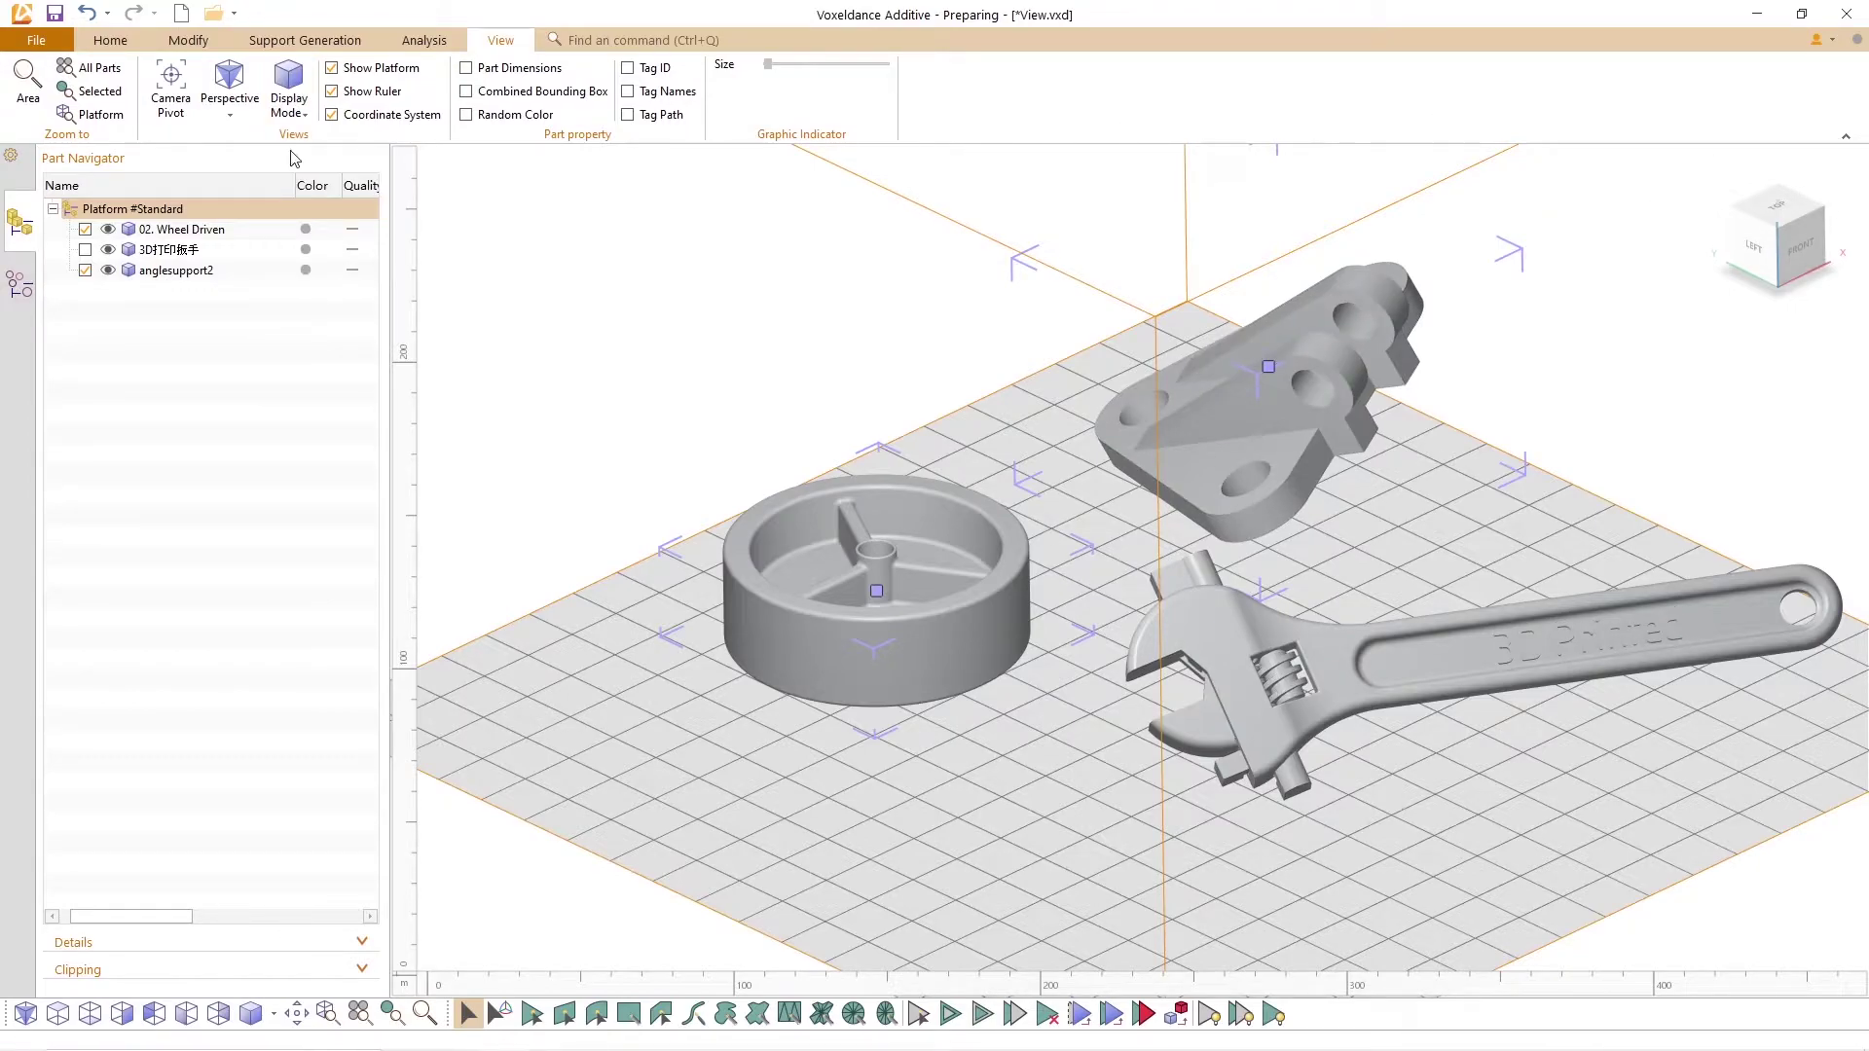
pyautogui.click(289, 98)
pyautogui.click(342, 310)
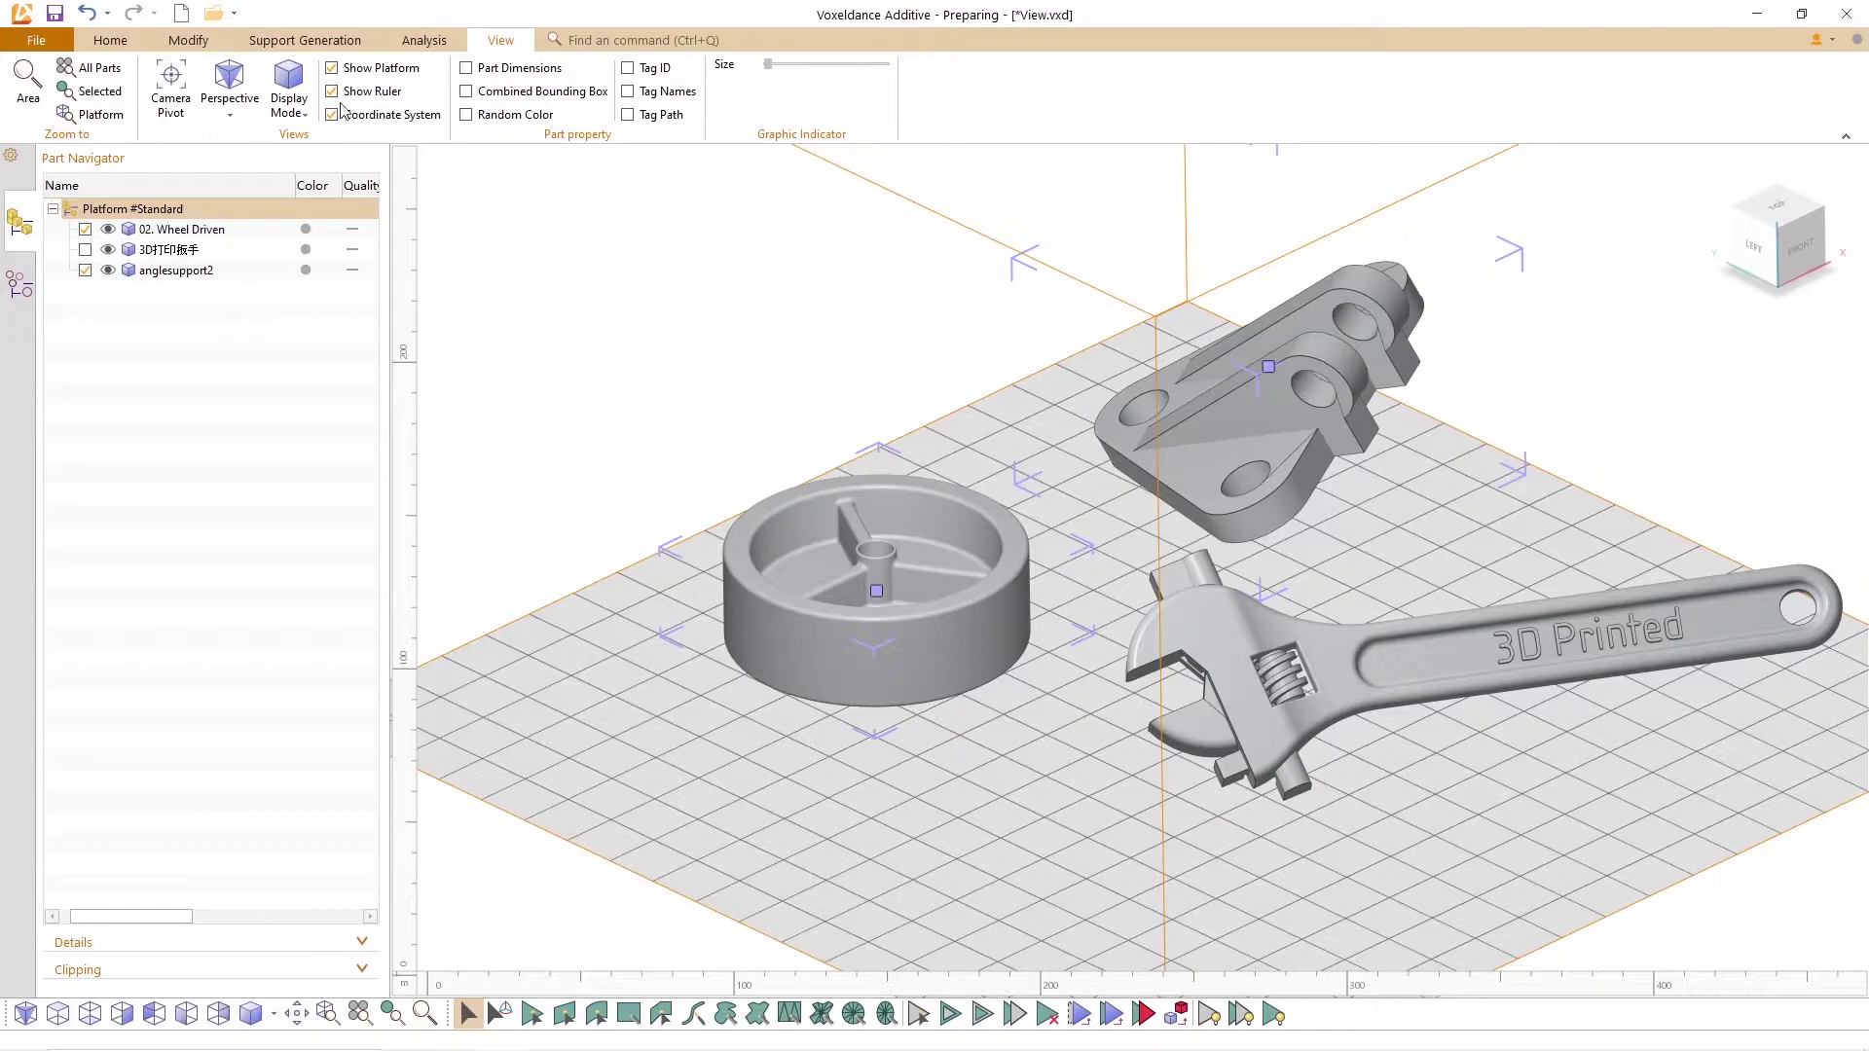
# Step: Enable Part Projection to cast part shadows onto the platform, viewed from lower
pyautogui.click(297, 105)
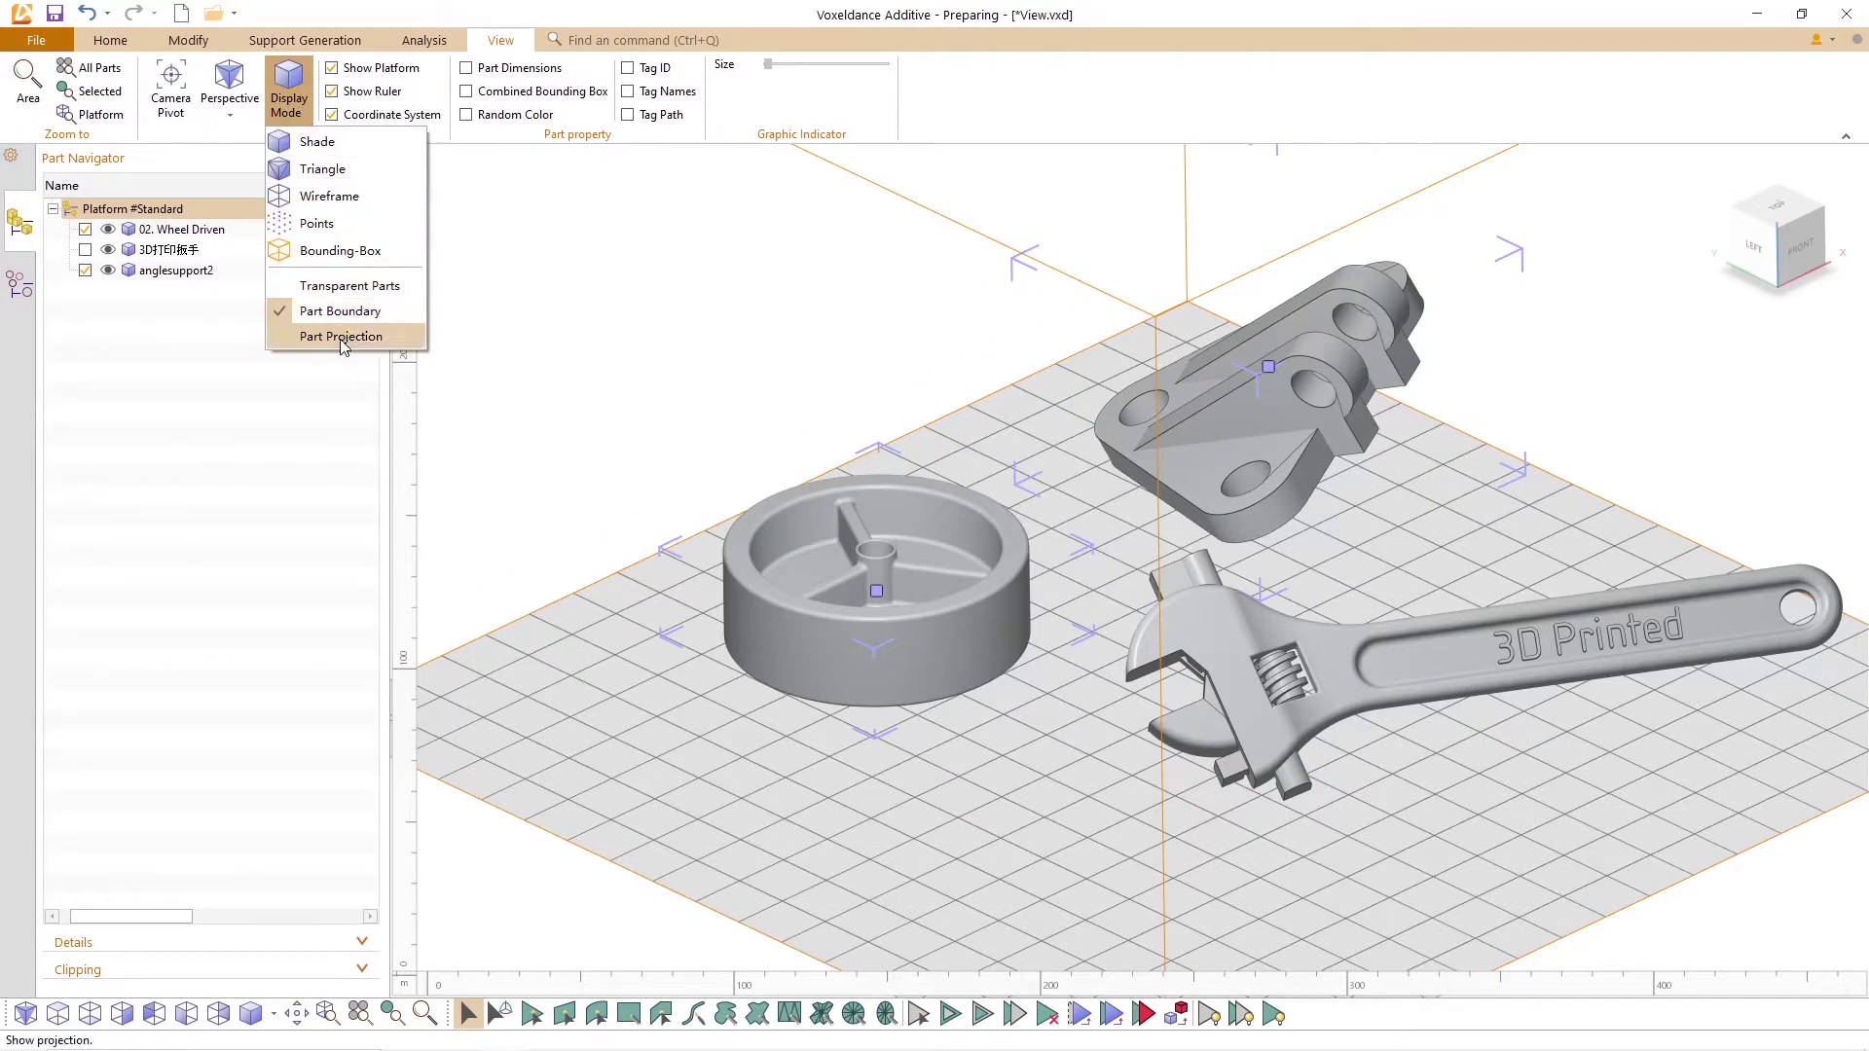
pyautogui.click(343, 336)
pyautogui.moveTo(974, 584); pyautogui.dragTo(1070, 625, button='right')
pyautogui.scroll(-3, 1041, 574)
pyautogui.click(289, 105)
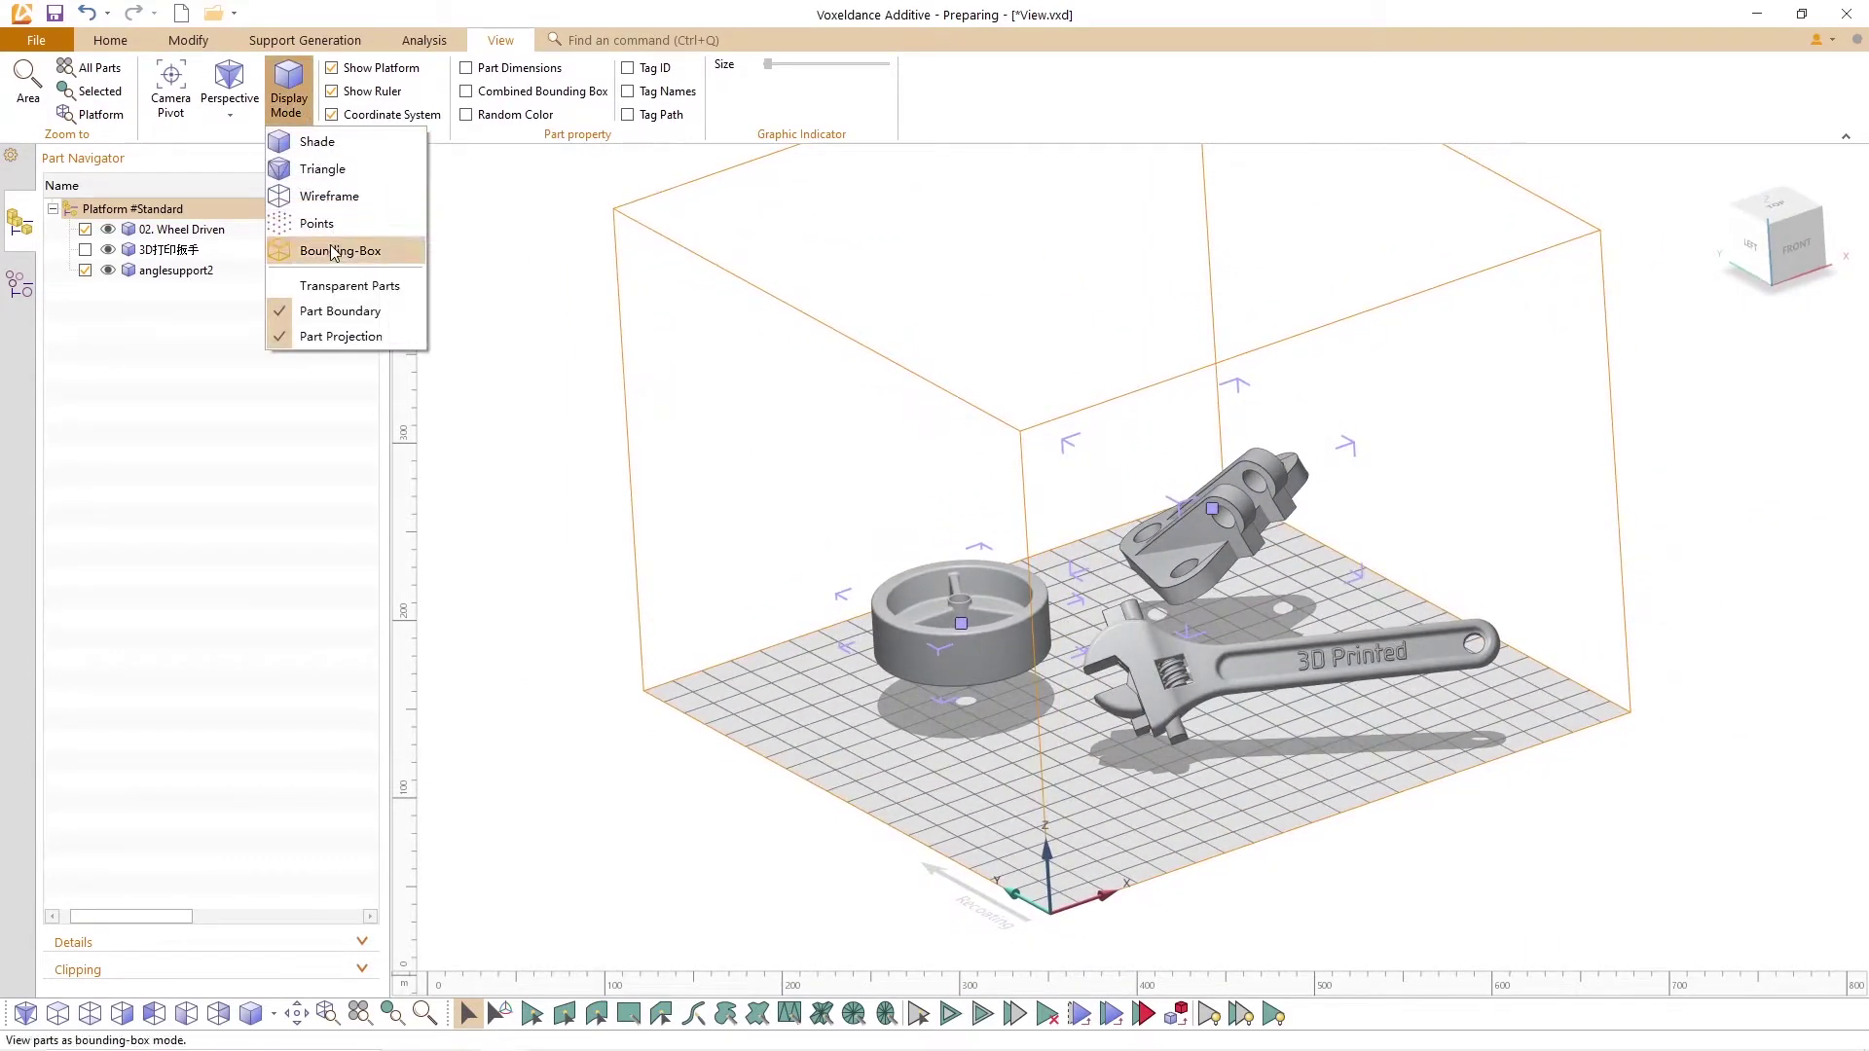
# Step: Turn off Part Projection and toggle Show Platform off and back on
pyautogui.click(339, 338)
pyautogui.click(331, 68)
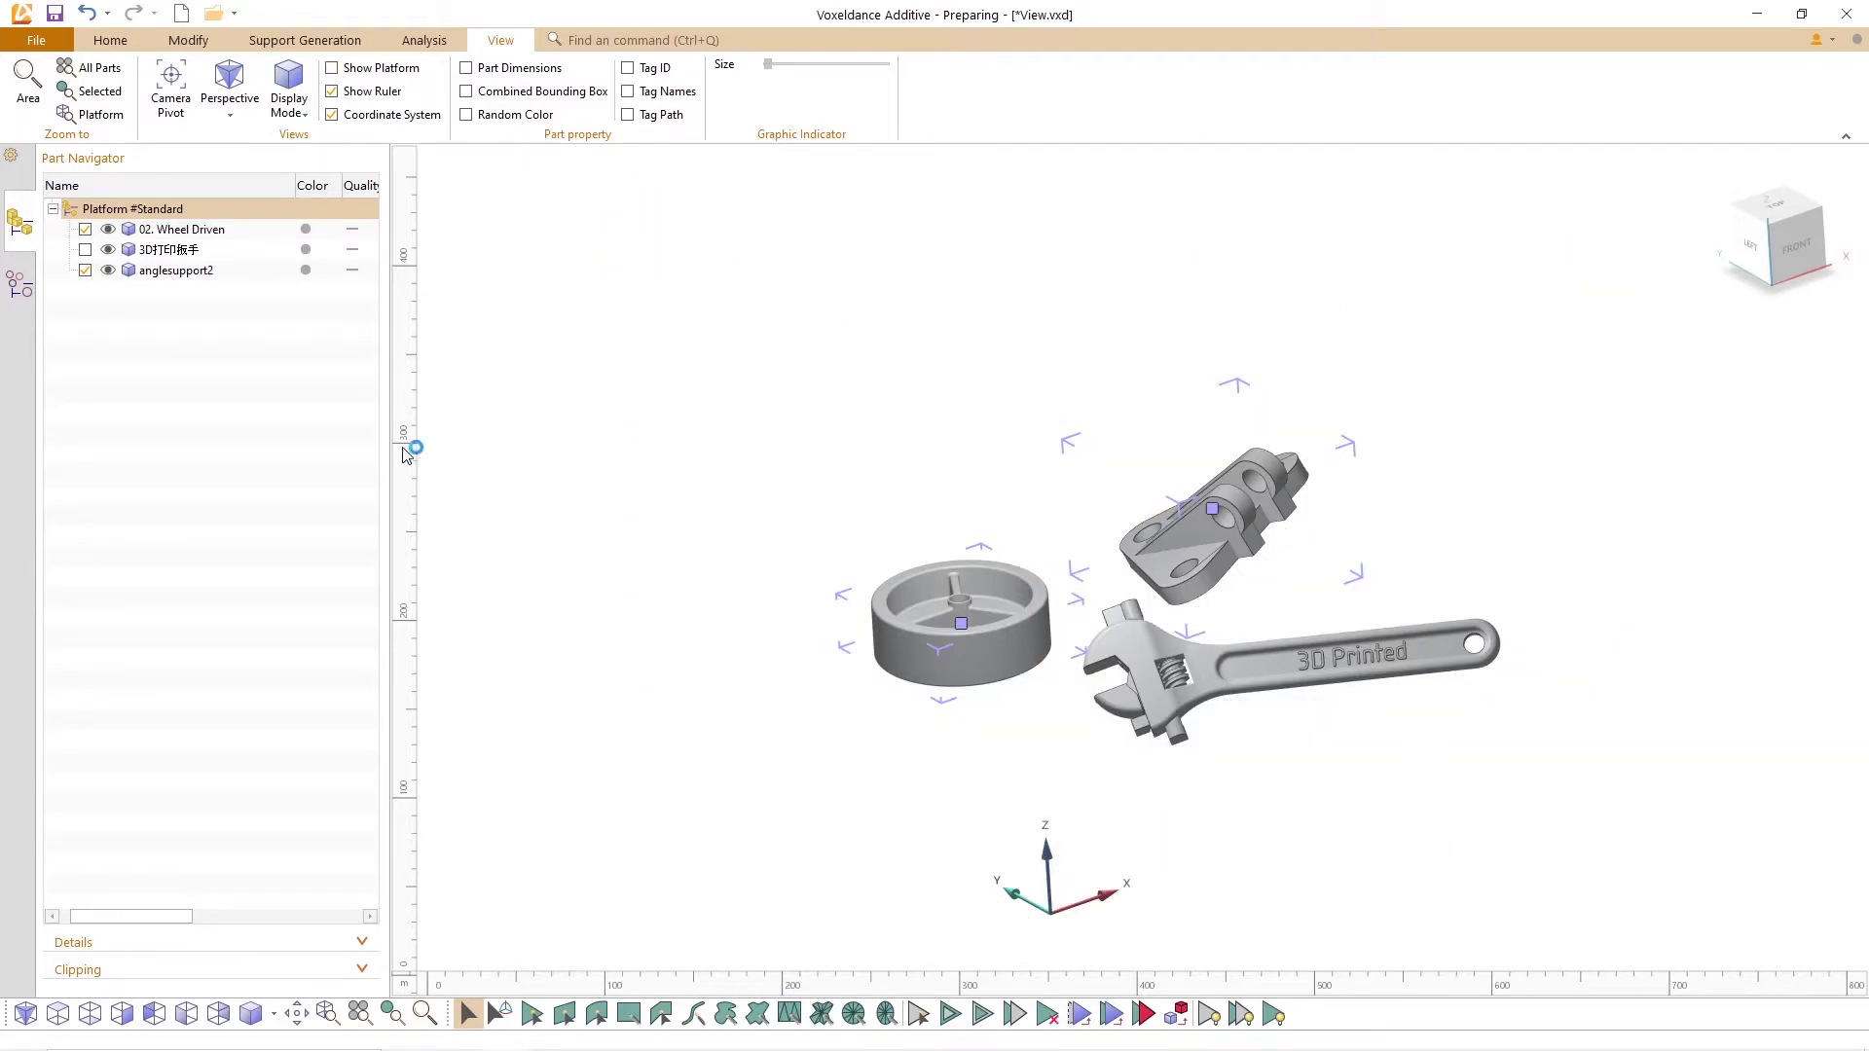
pyautogui.click(331, 70)
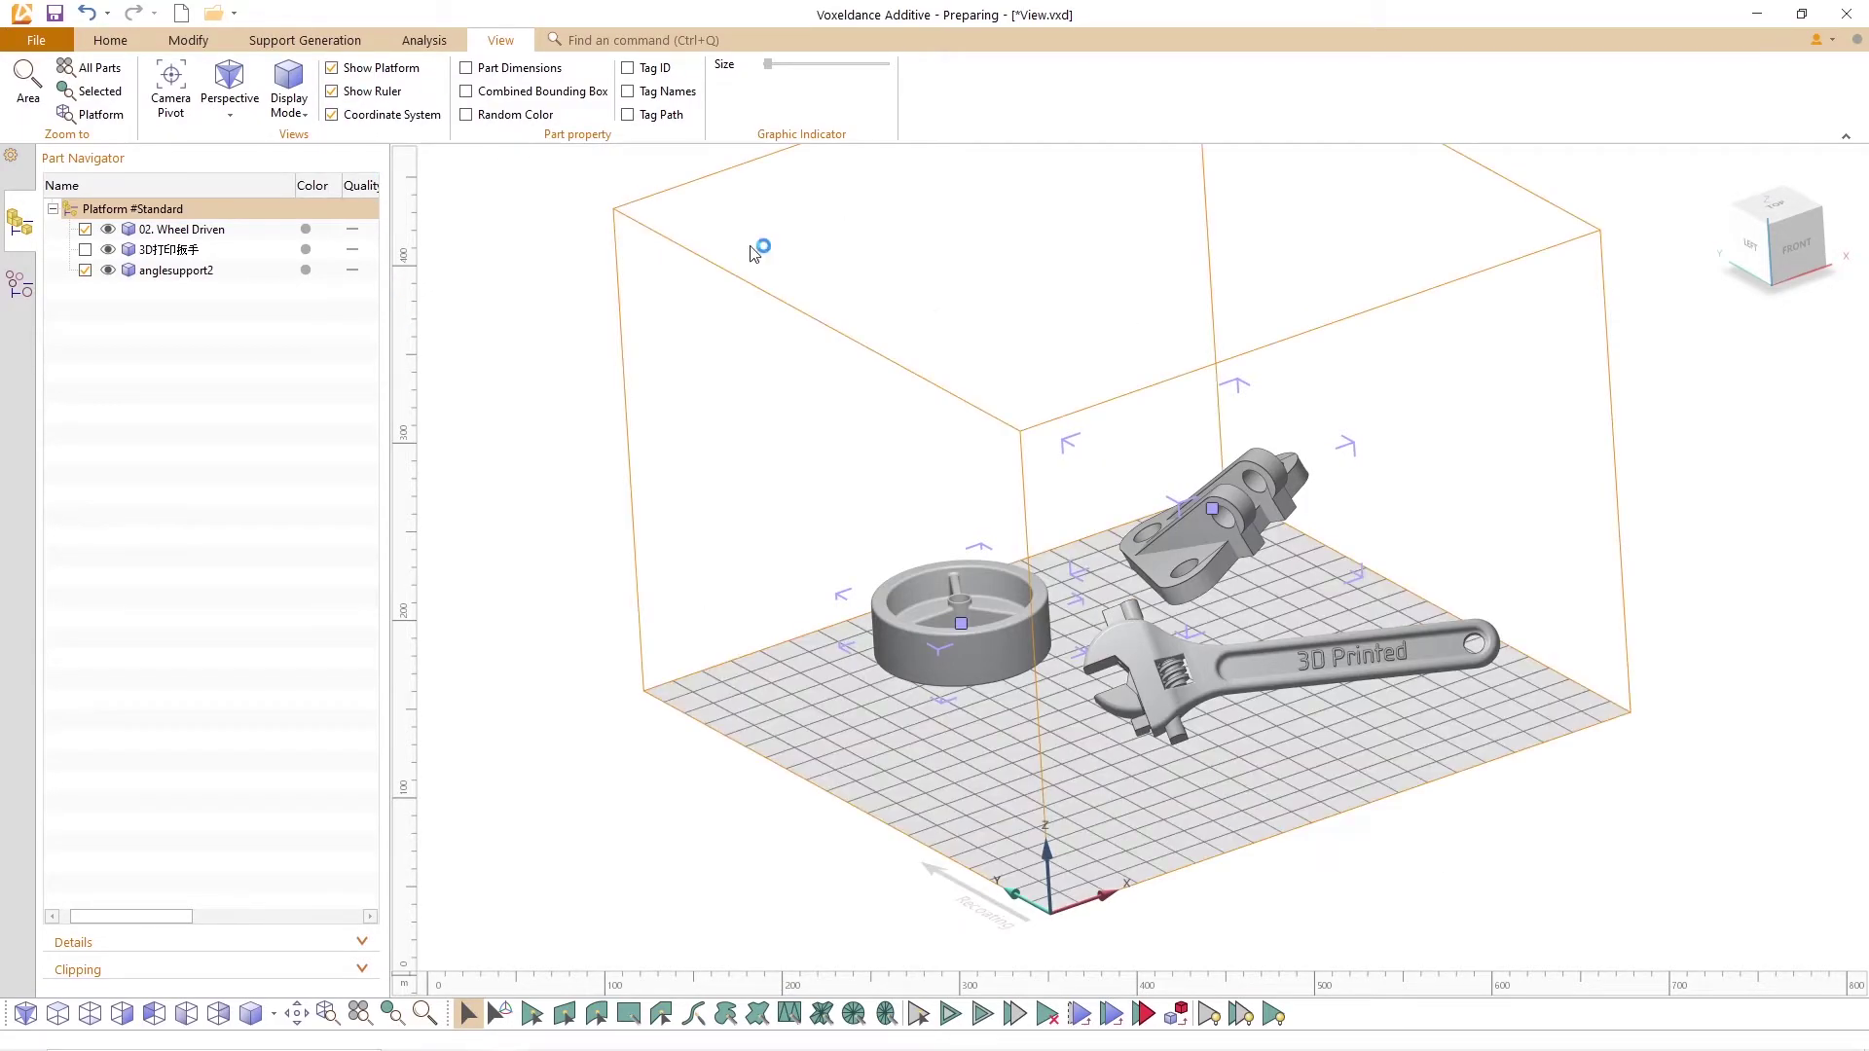
pyautogui.moveTo(1213, 569); pyautogui.dragTo(1169, 510, button='right')
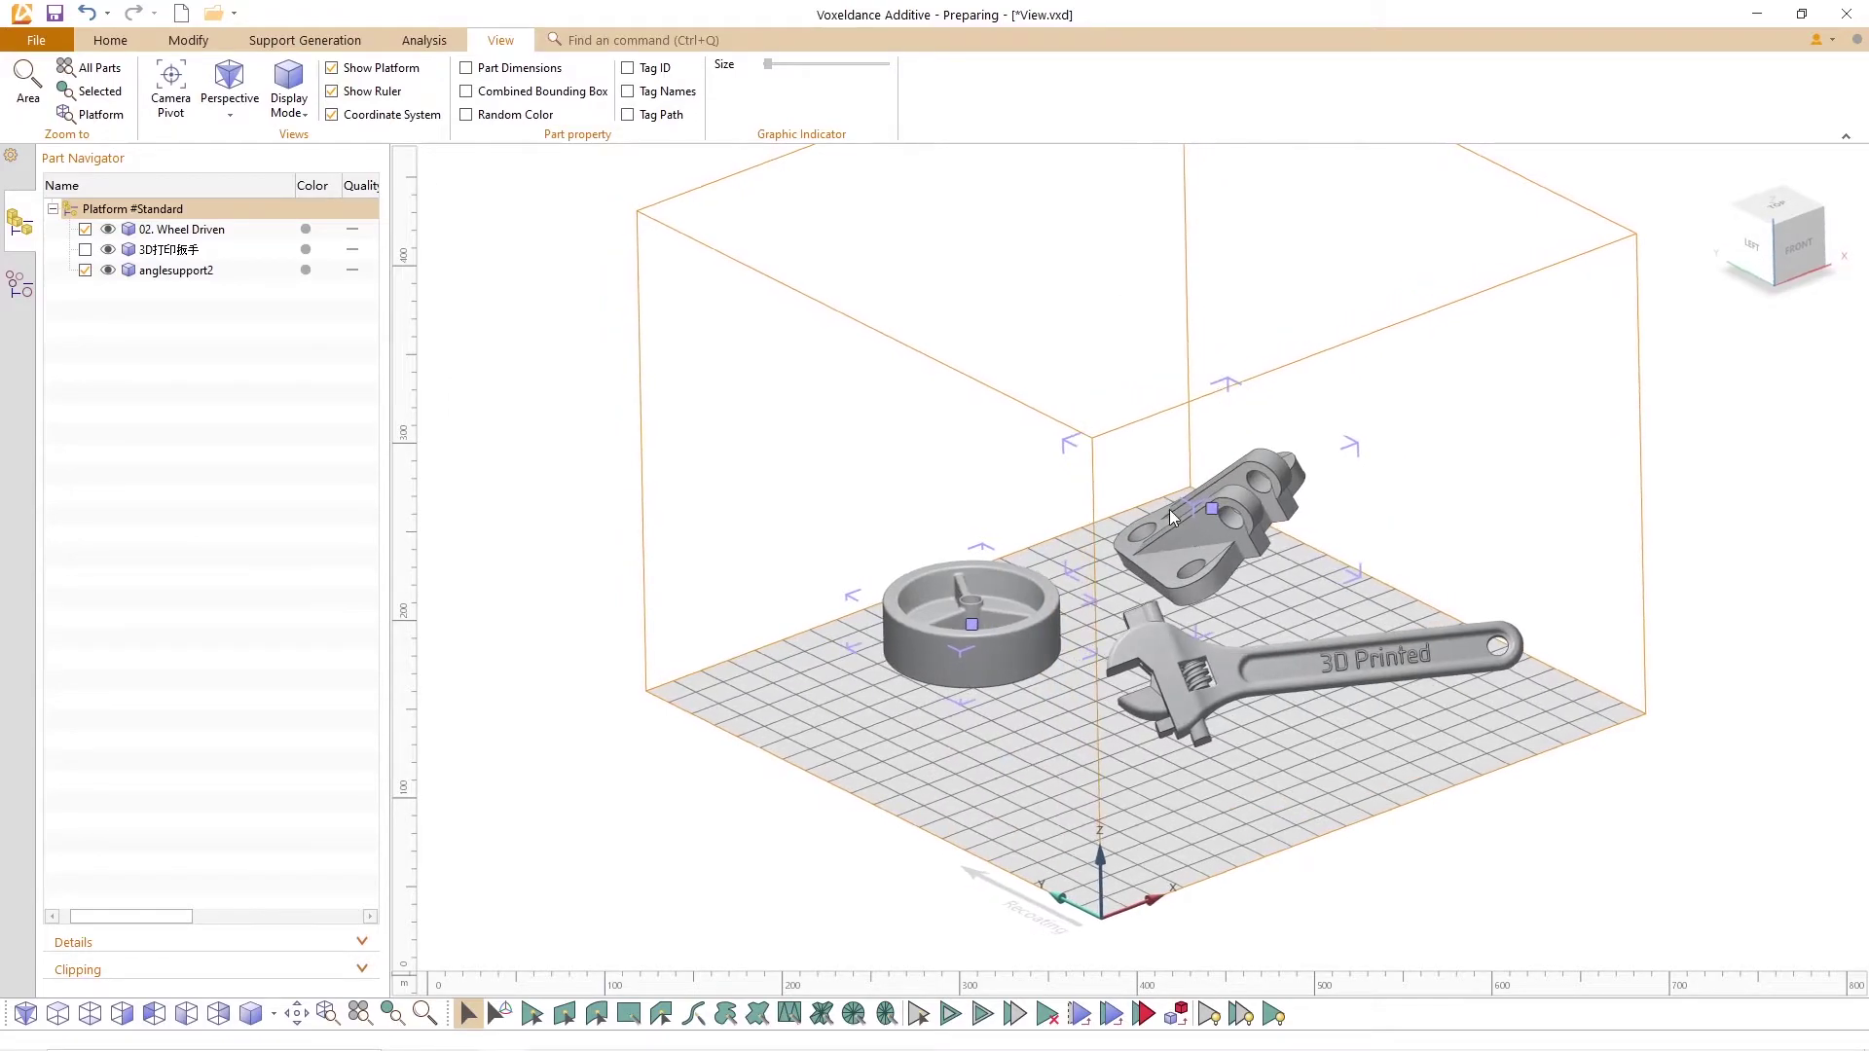
# Step: Toggle Show Ruler and Coordinate System off and back on
pyautogui.click(332, 90)
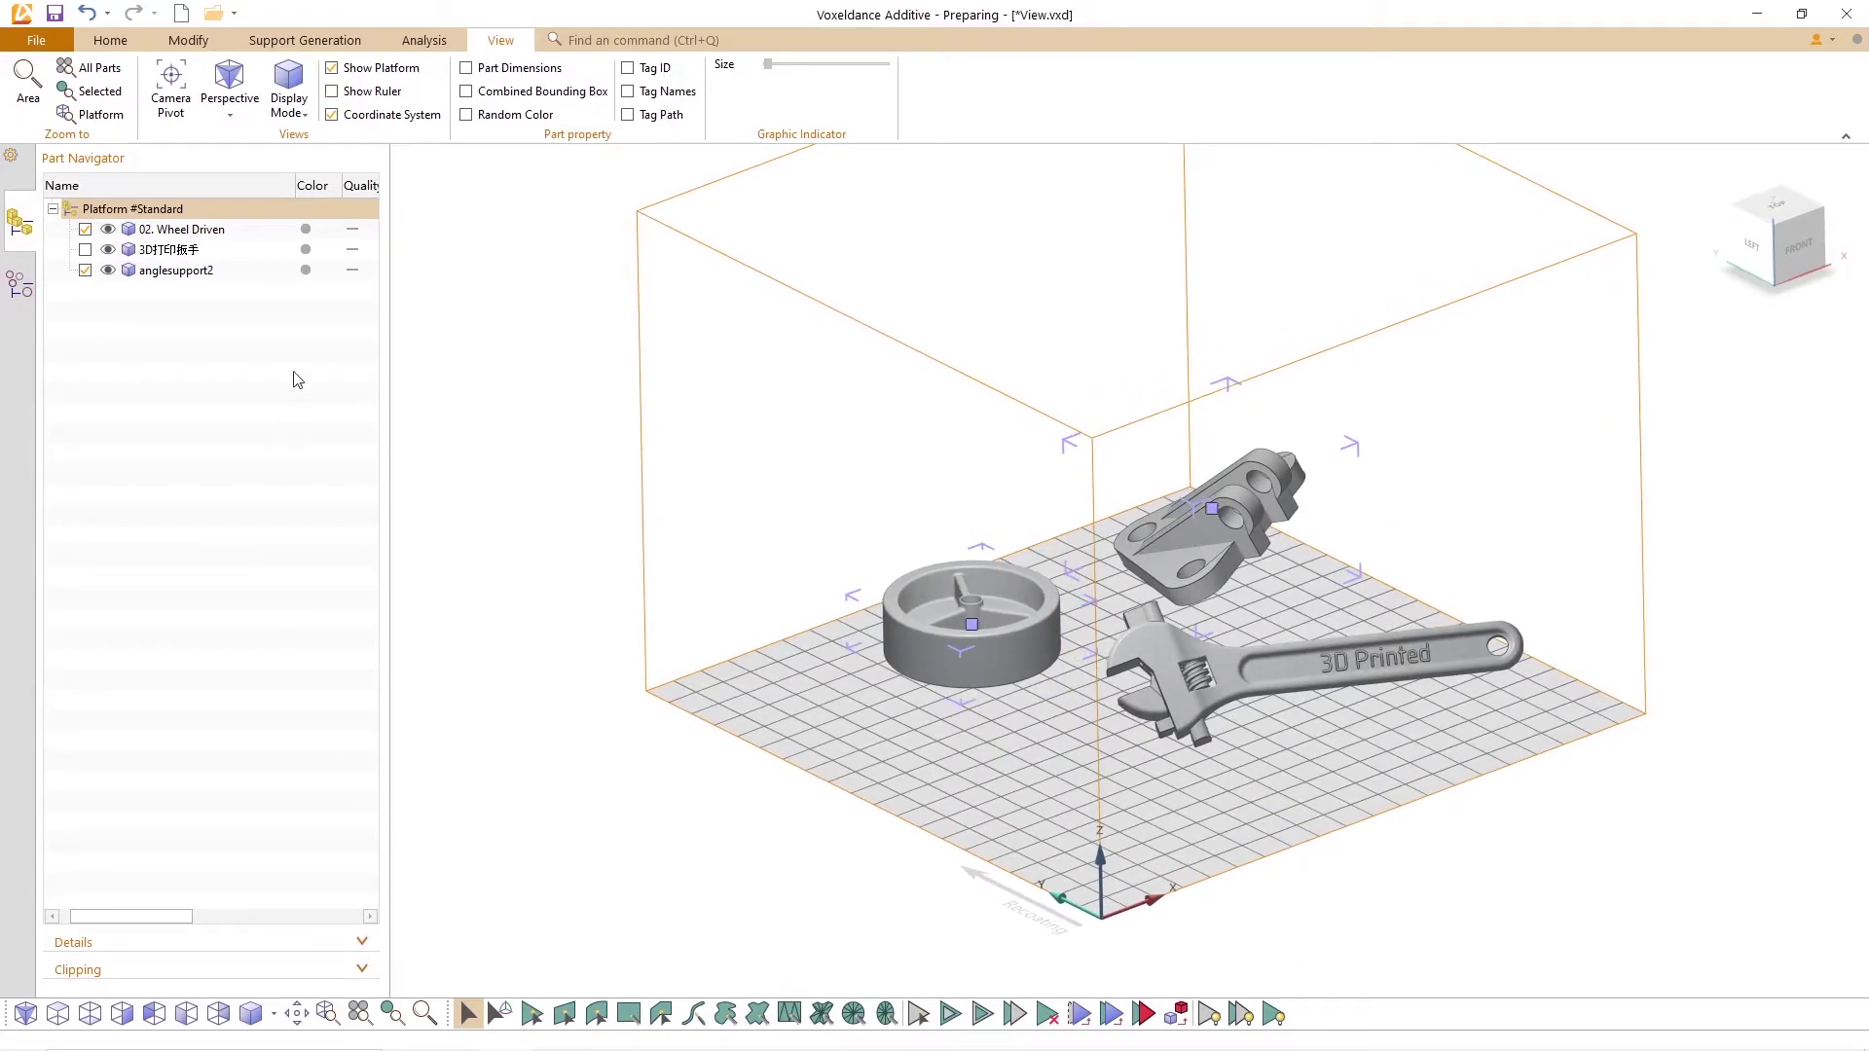
pyautogui.click(330, 114)
pyautogui.click(332, 91)
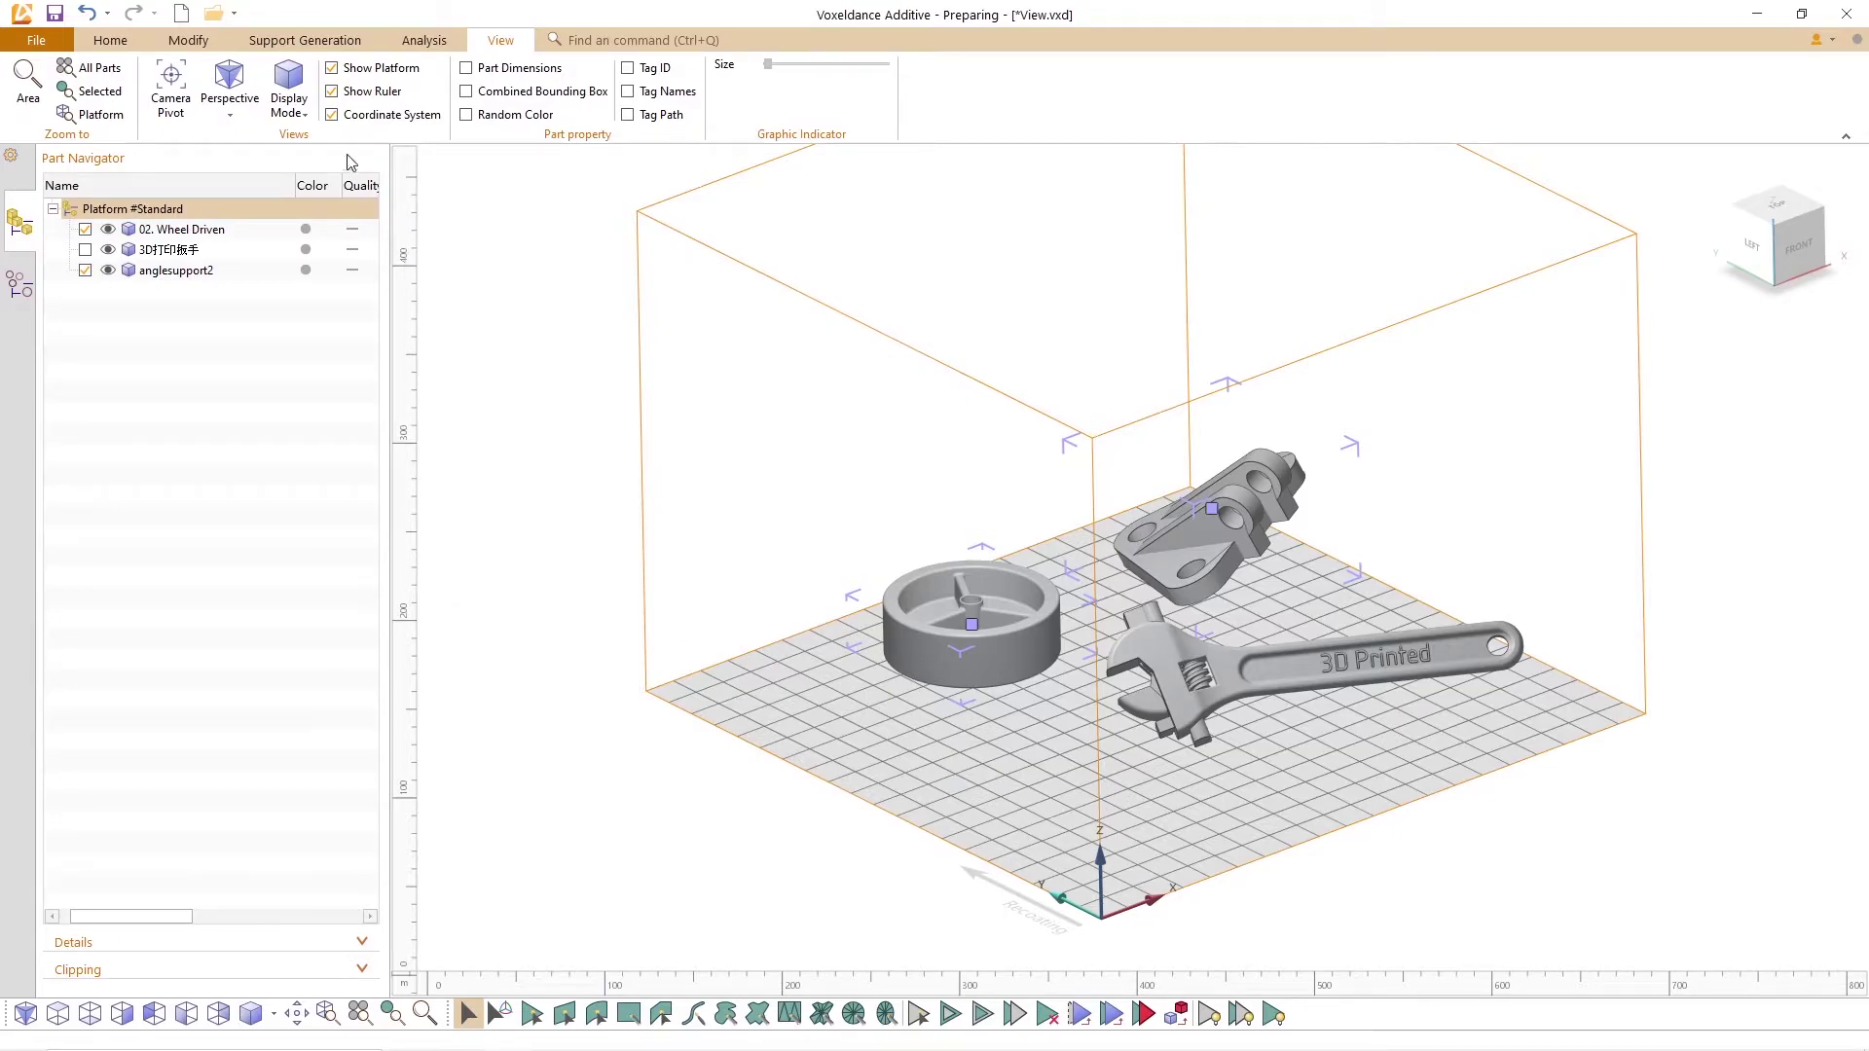
pyautogui.click(332, 115)
pyautogui.click(334, 121)
# Step: Toggle Part Dimensions on and off, then show the Combined Bounding Box and zoom in
pyautogui.click(467, 69)
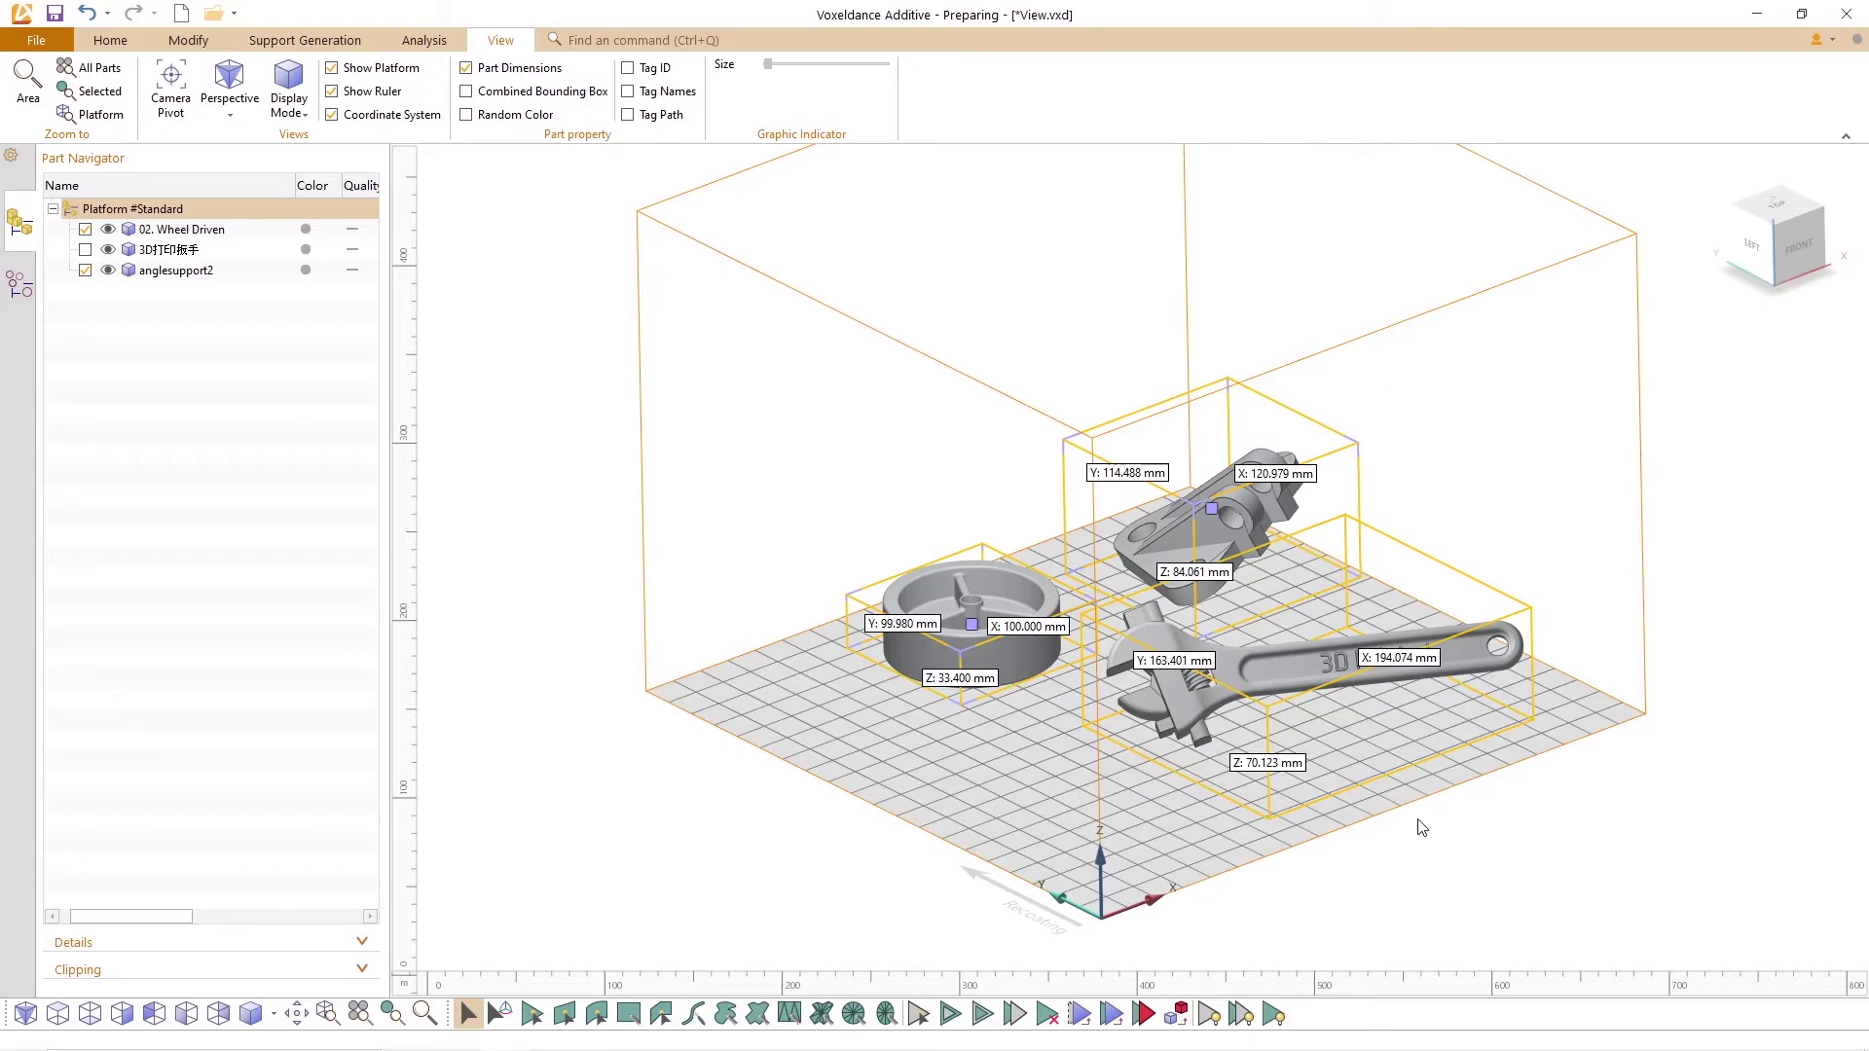
pyautogui.click(466, 68)
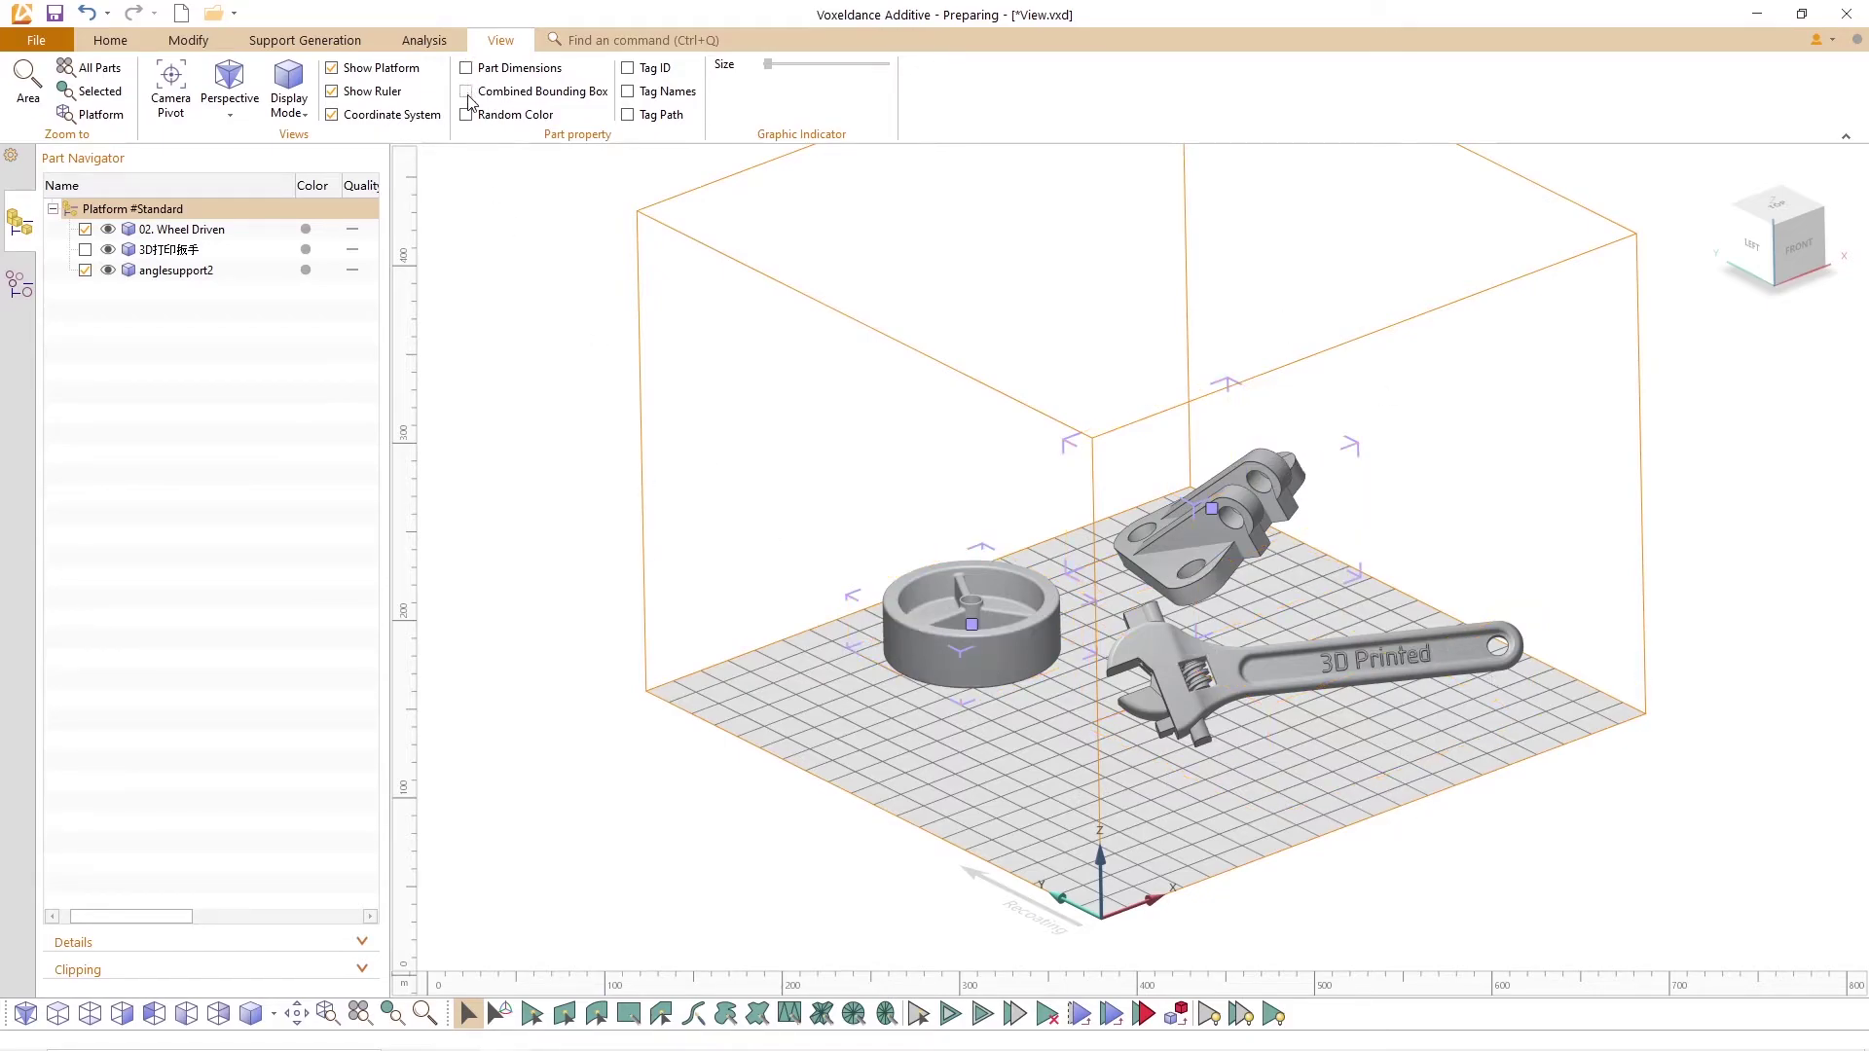
pyautogui.click(466, 91)
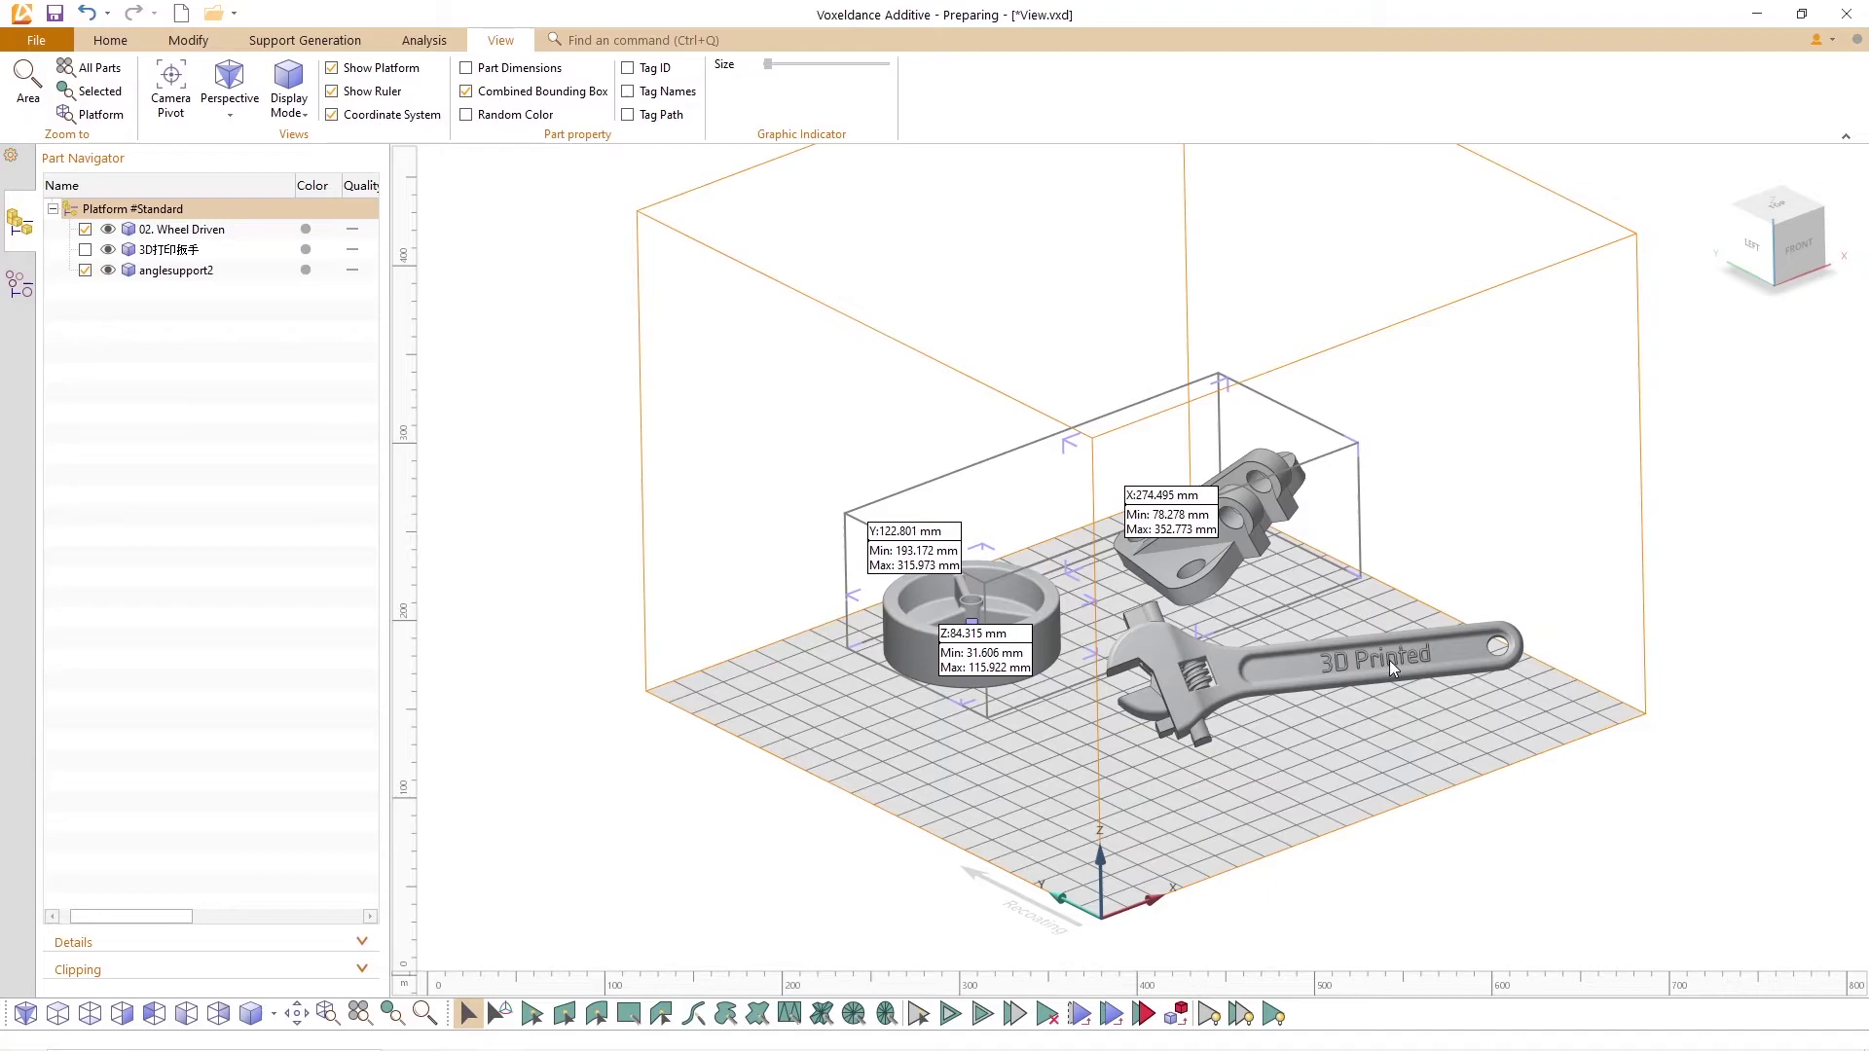
pyautogui.scroll(5, 925, 609)
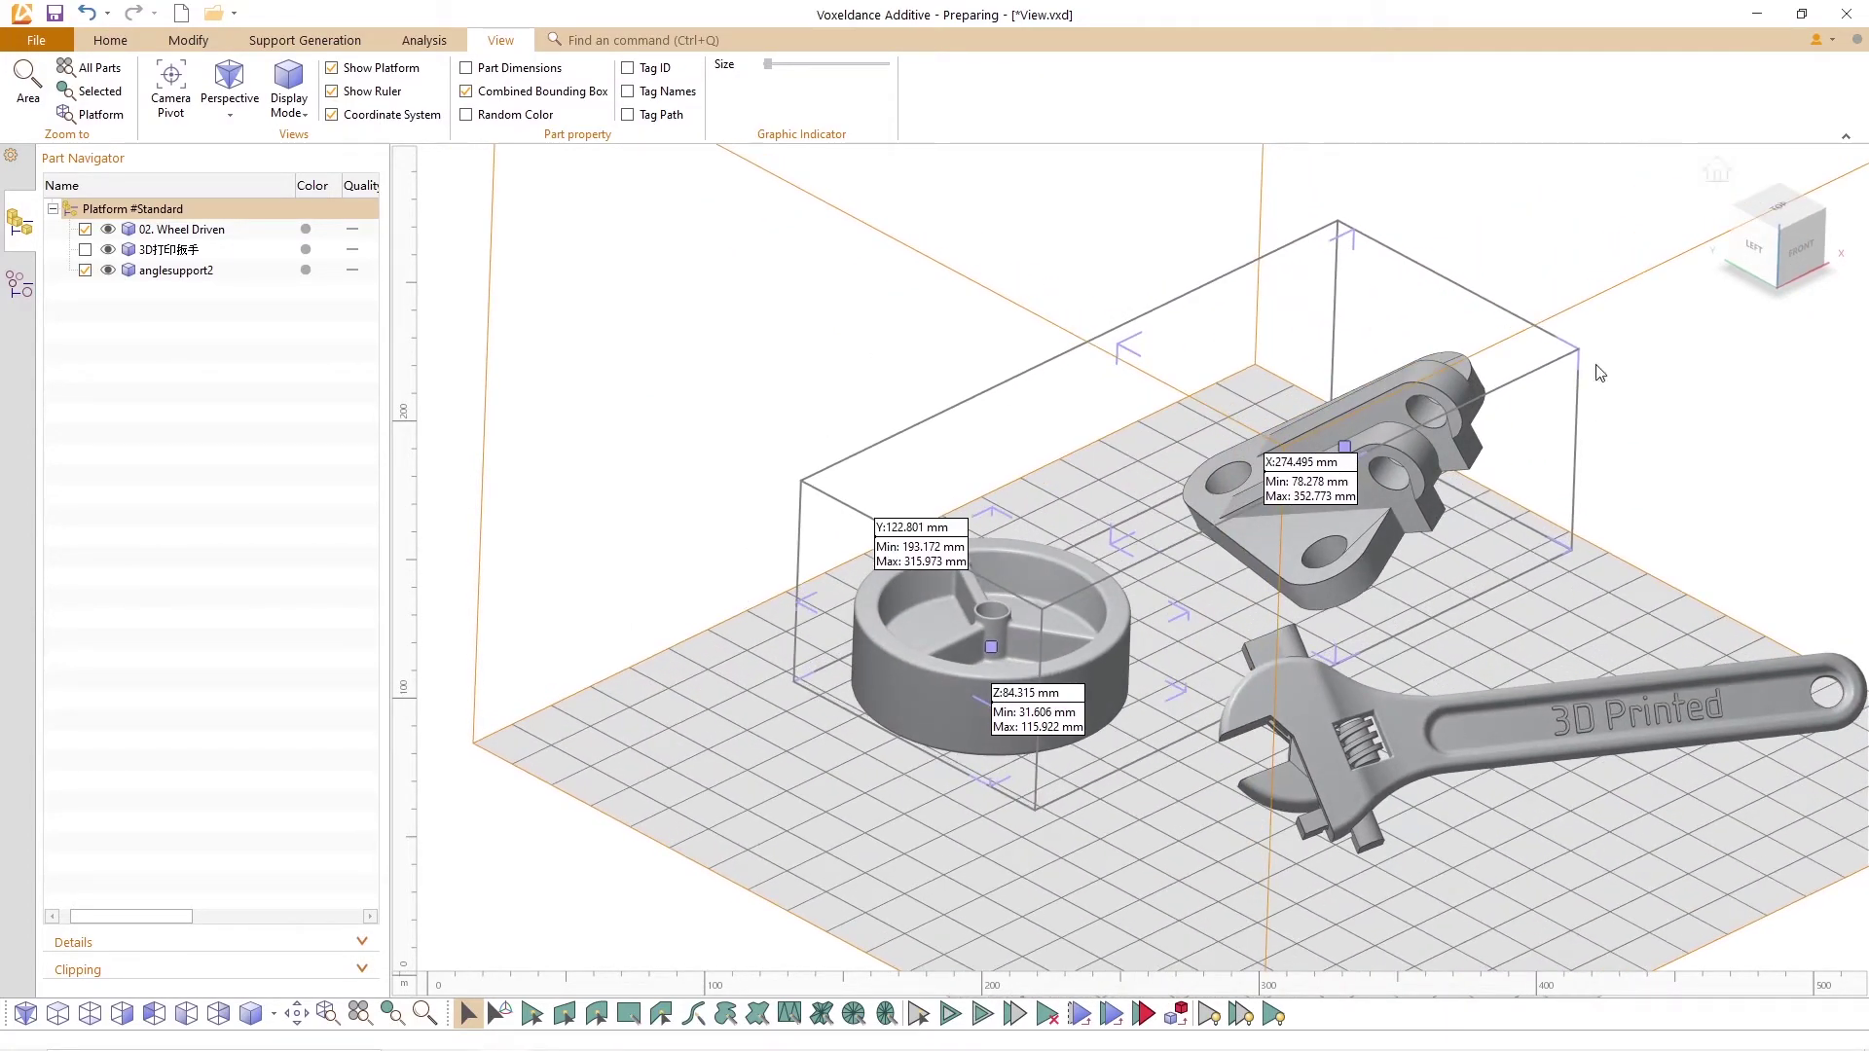
# Step: Hide the Combined Bounding Box and try Random Color on the parts, then turn it off
pyautogui.click(466, 91)
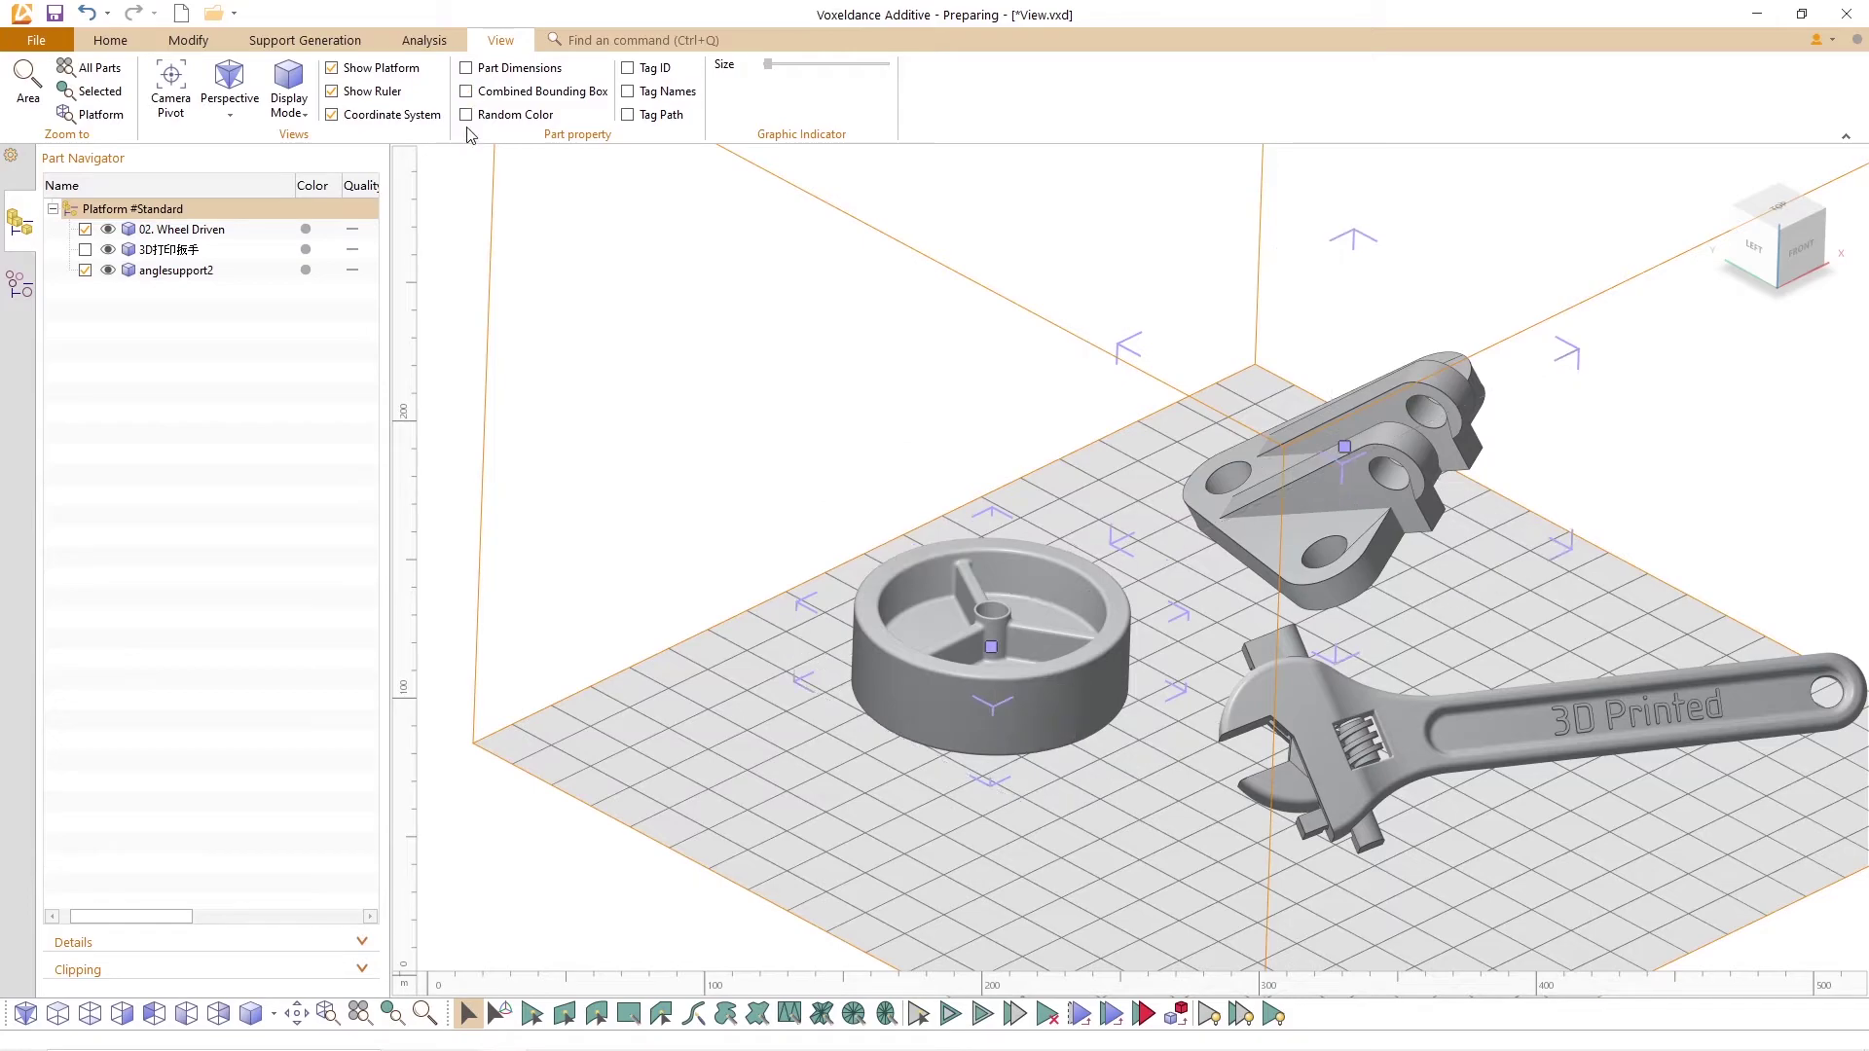
pyautogui.click(466, 114)
pyautogui.scroll(-2, 1369, 623)
pyautogui.moveTo(1369, 623)
pyautogui.mouseDown(button='right')
pyautogui.moveTo(1333, 576)
pyautogui.moveTo(1352, 615)
pyautogui.mouseUp(button='right')
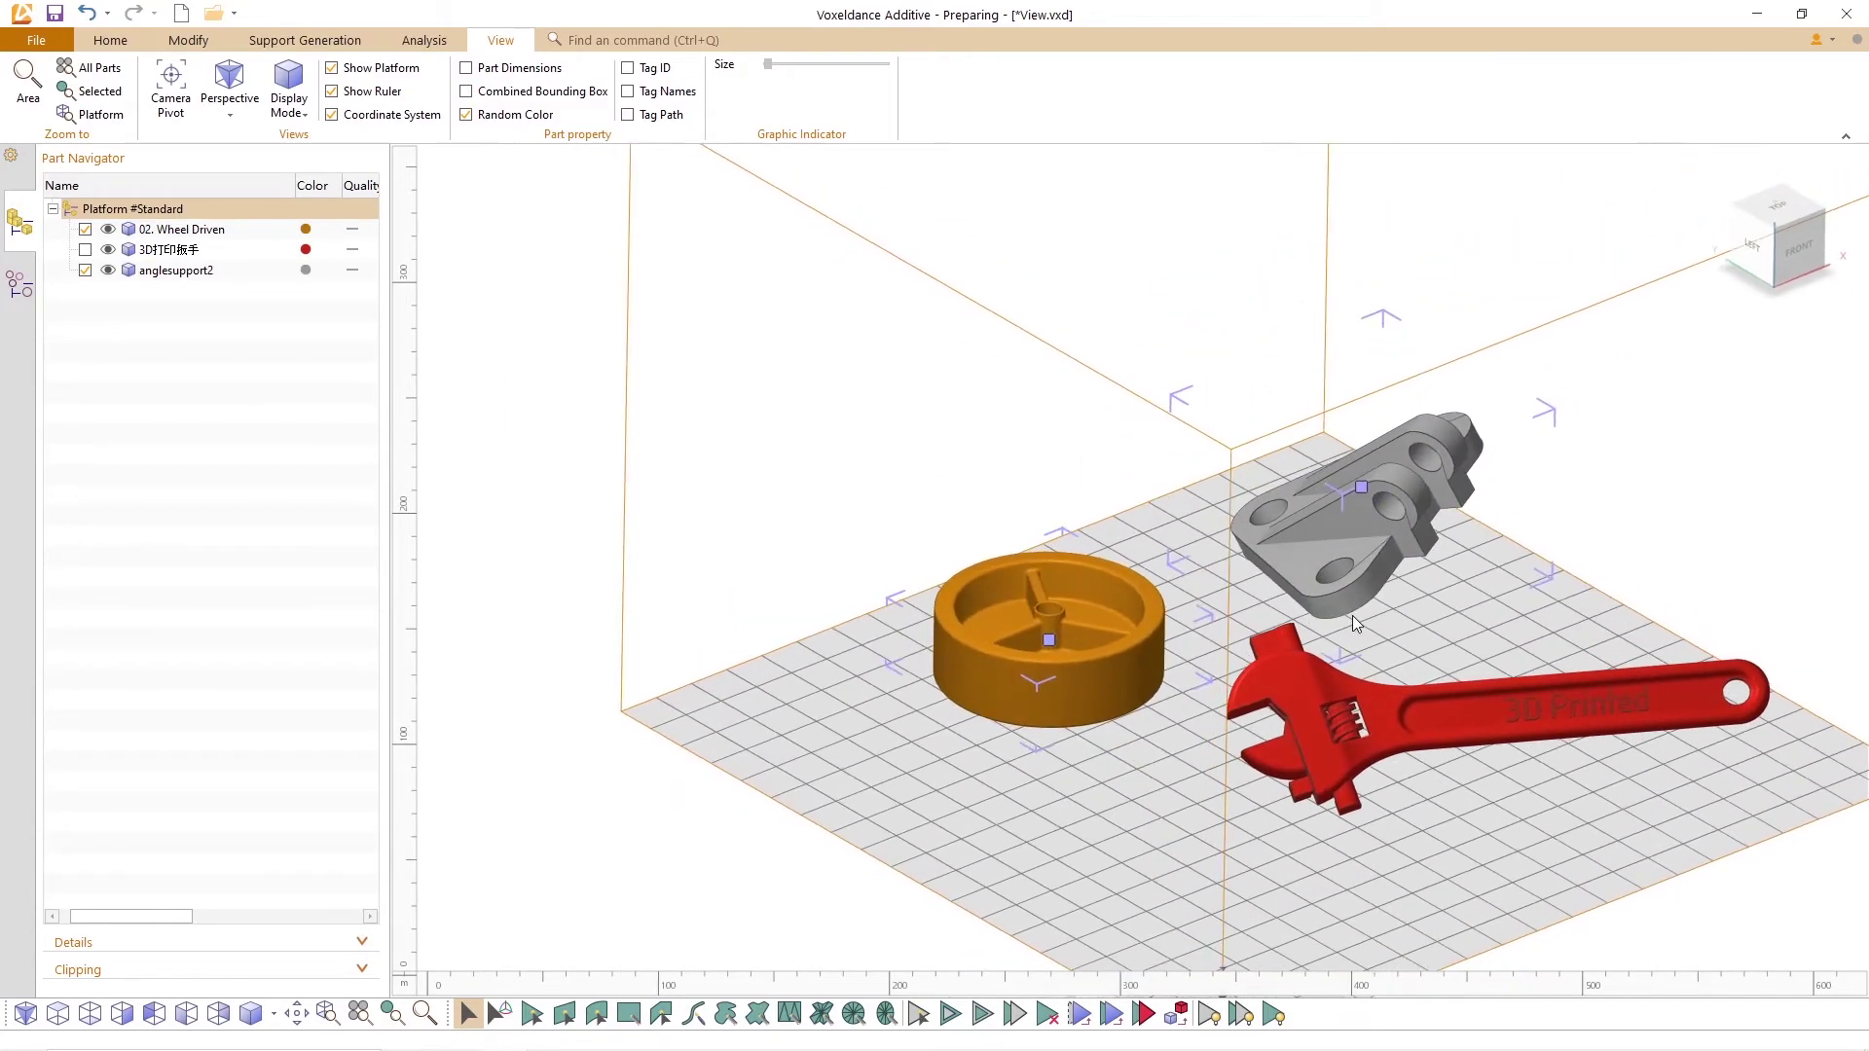
pyautogui.click(466, 115)
# Step: Try Tag ID labels, then replace them with Tag Names such as '02. Wheel Driven'
pyautogui.click(627, 68)
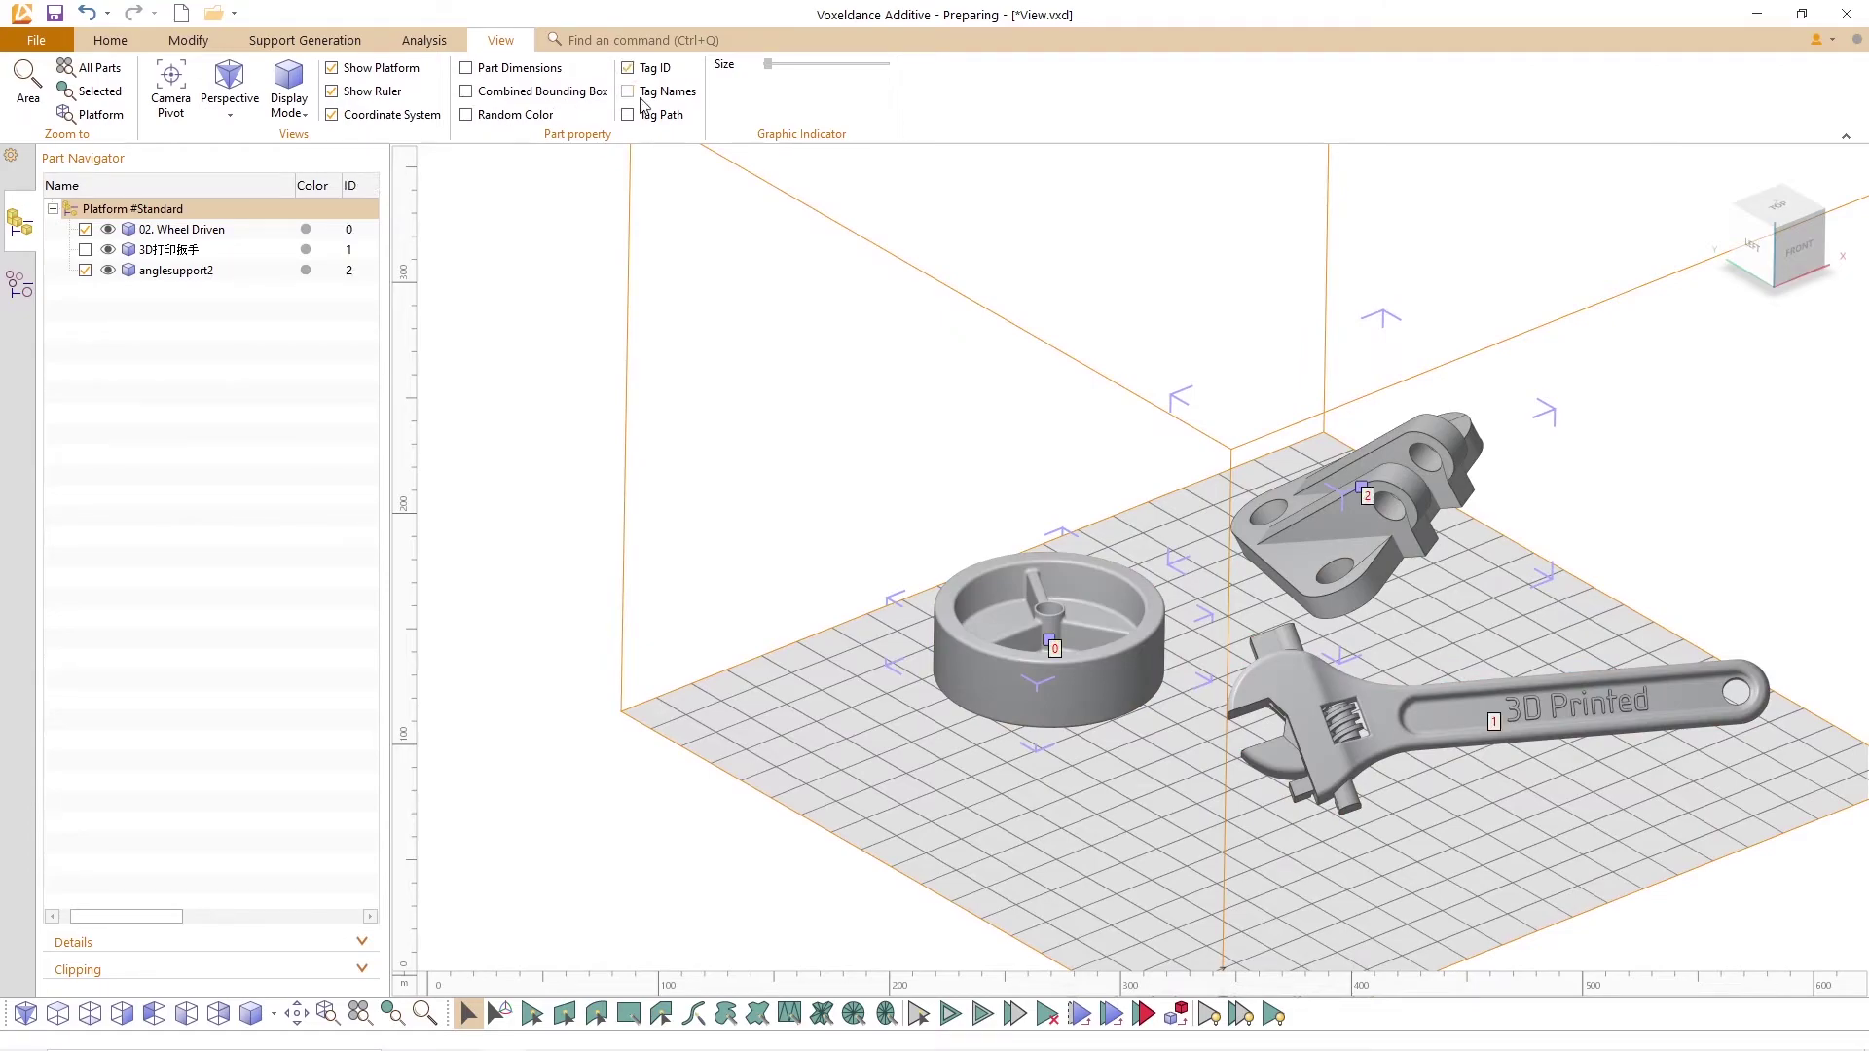
pyautogui.moveTo(1344, 545); pyautogui.dragTo(1164, 518, button='right')
pyautogui.scroll(2, 1164, 518)
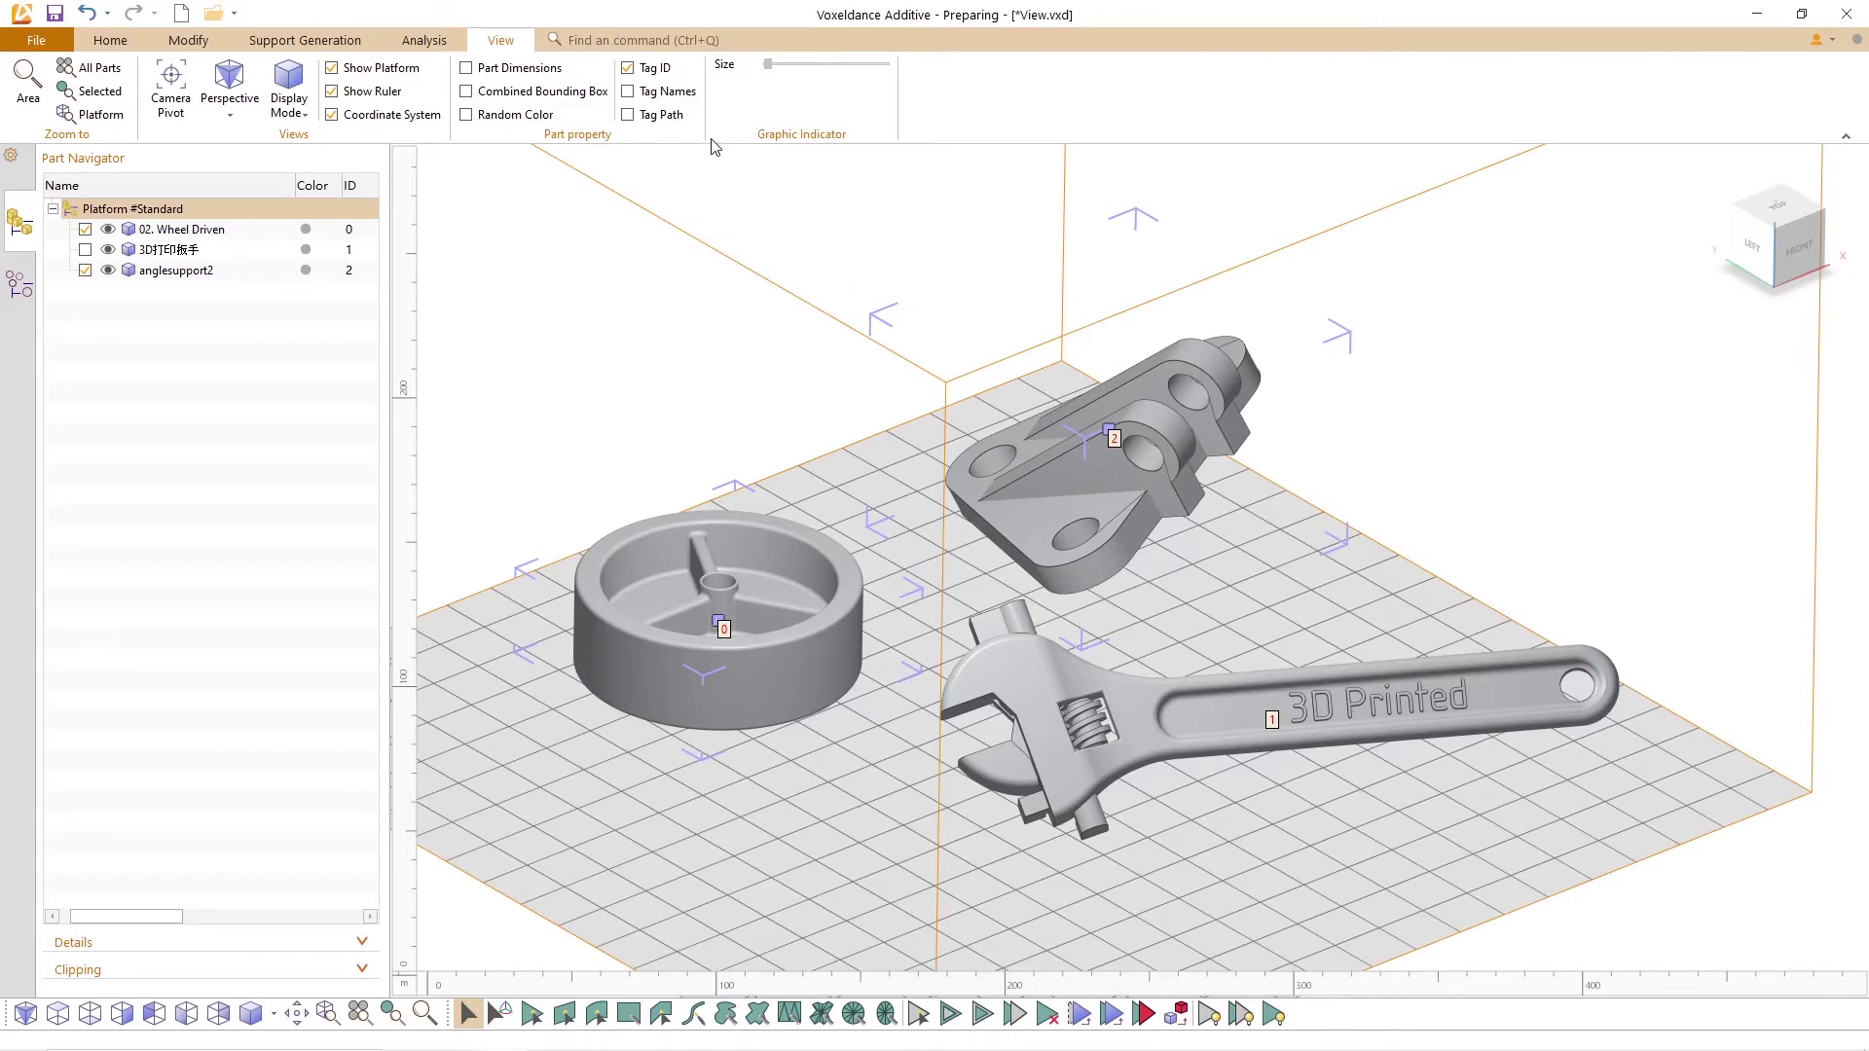
pyautogui.click(628, 68)
pyautogui.click(628, 92)
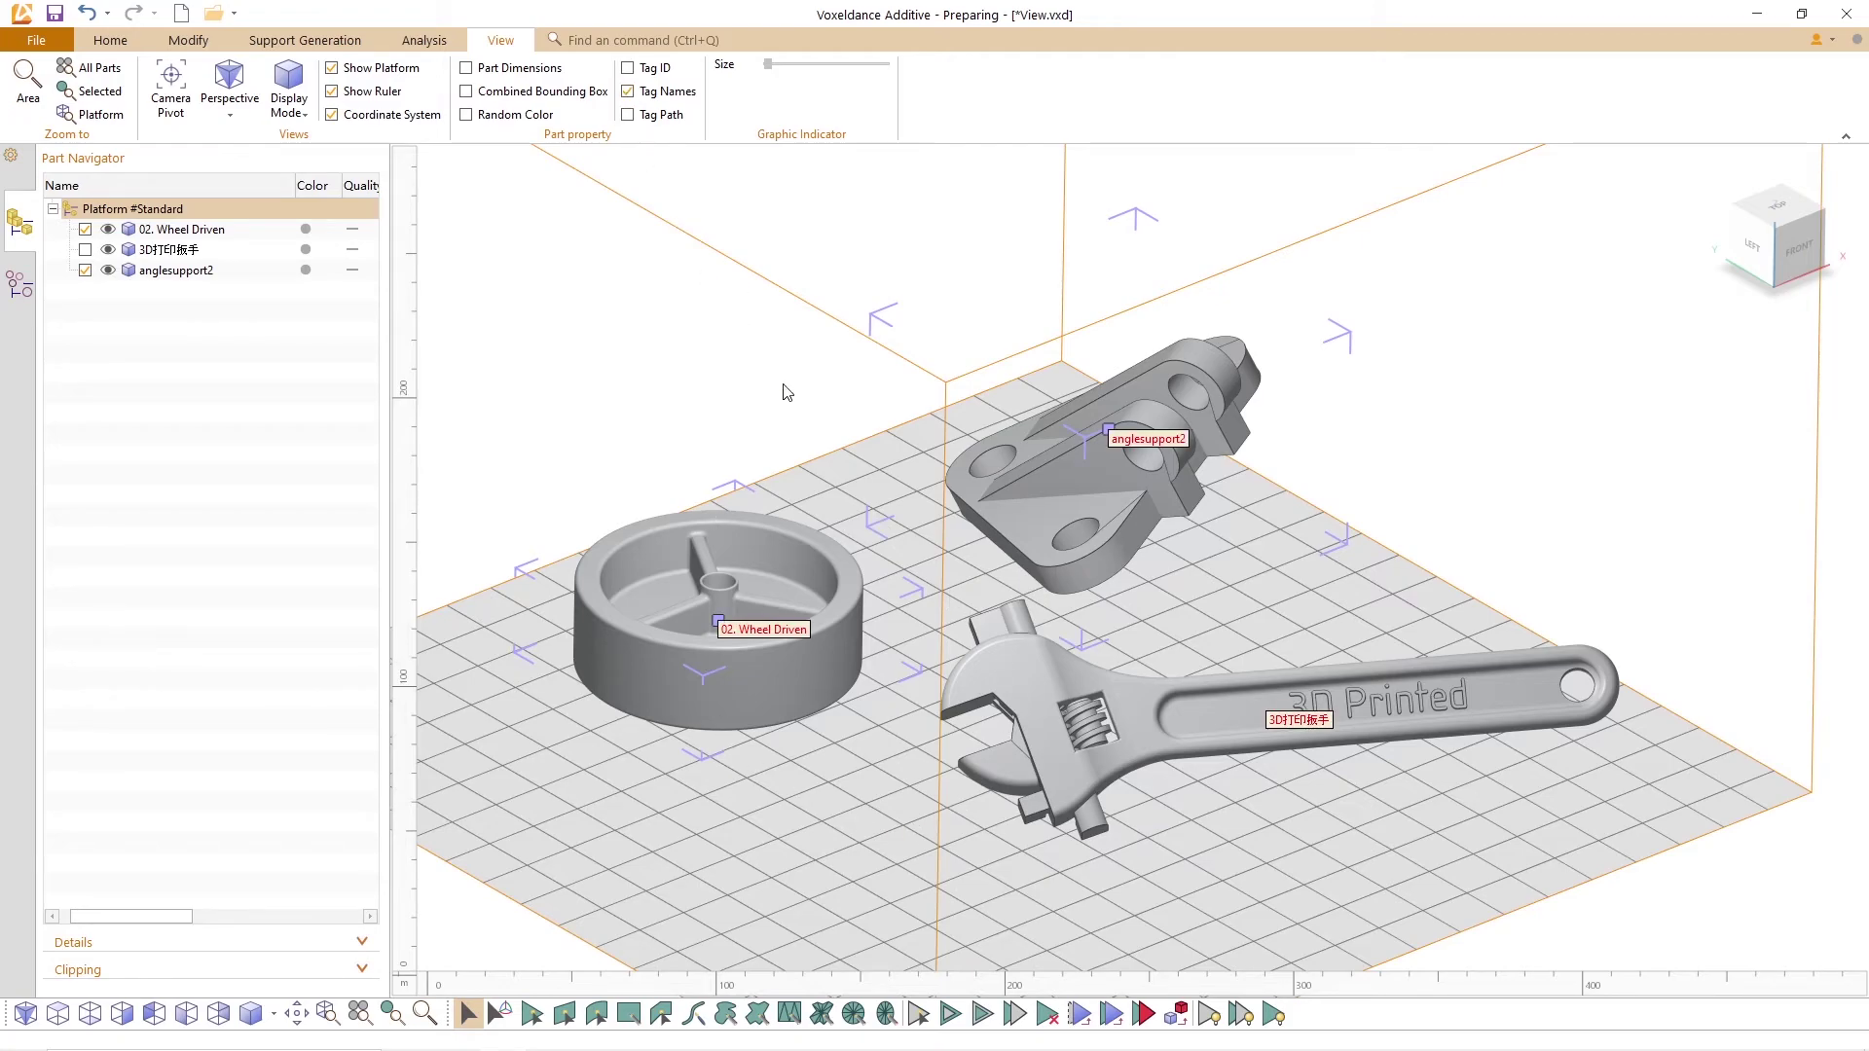
pyautogui.scroll(2, 891, 640)
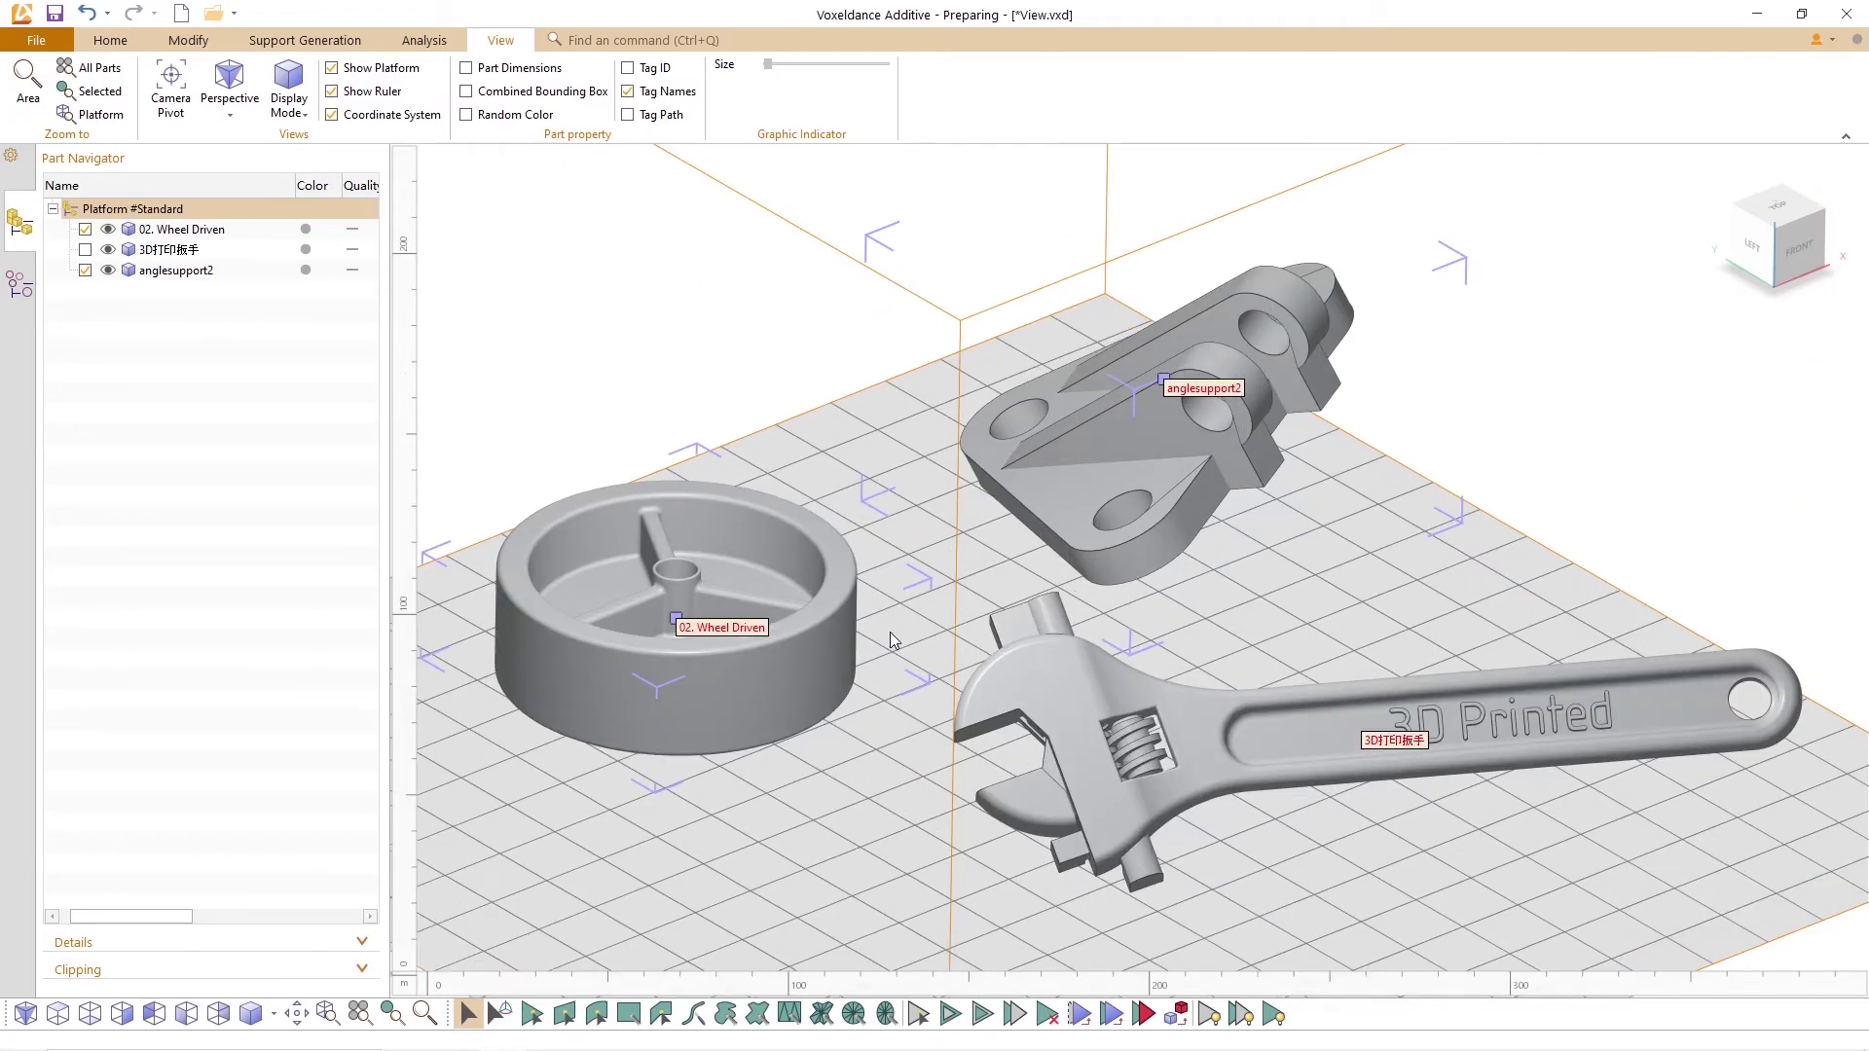
# Step: Switch part tags from names to file paths, e.g. D:\02. Wheel Driven.stl and D:\anglesupport2.stl
pyautogui.click(627, 92)
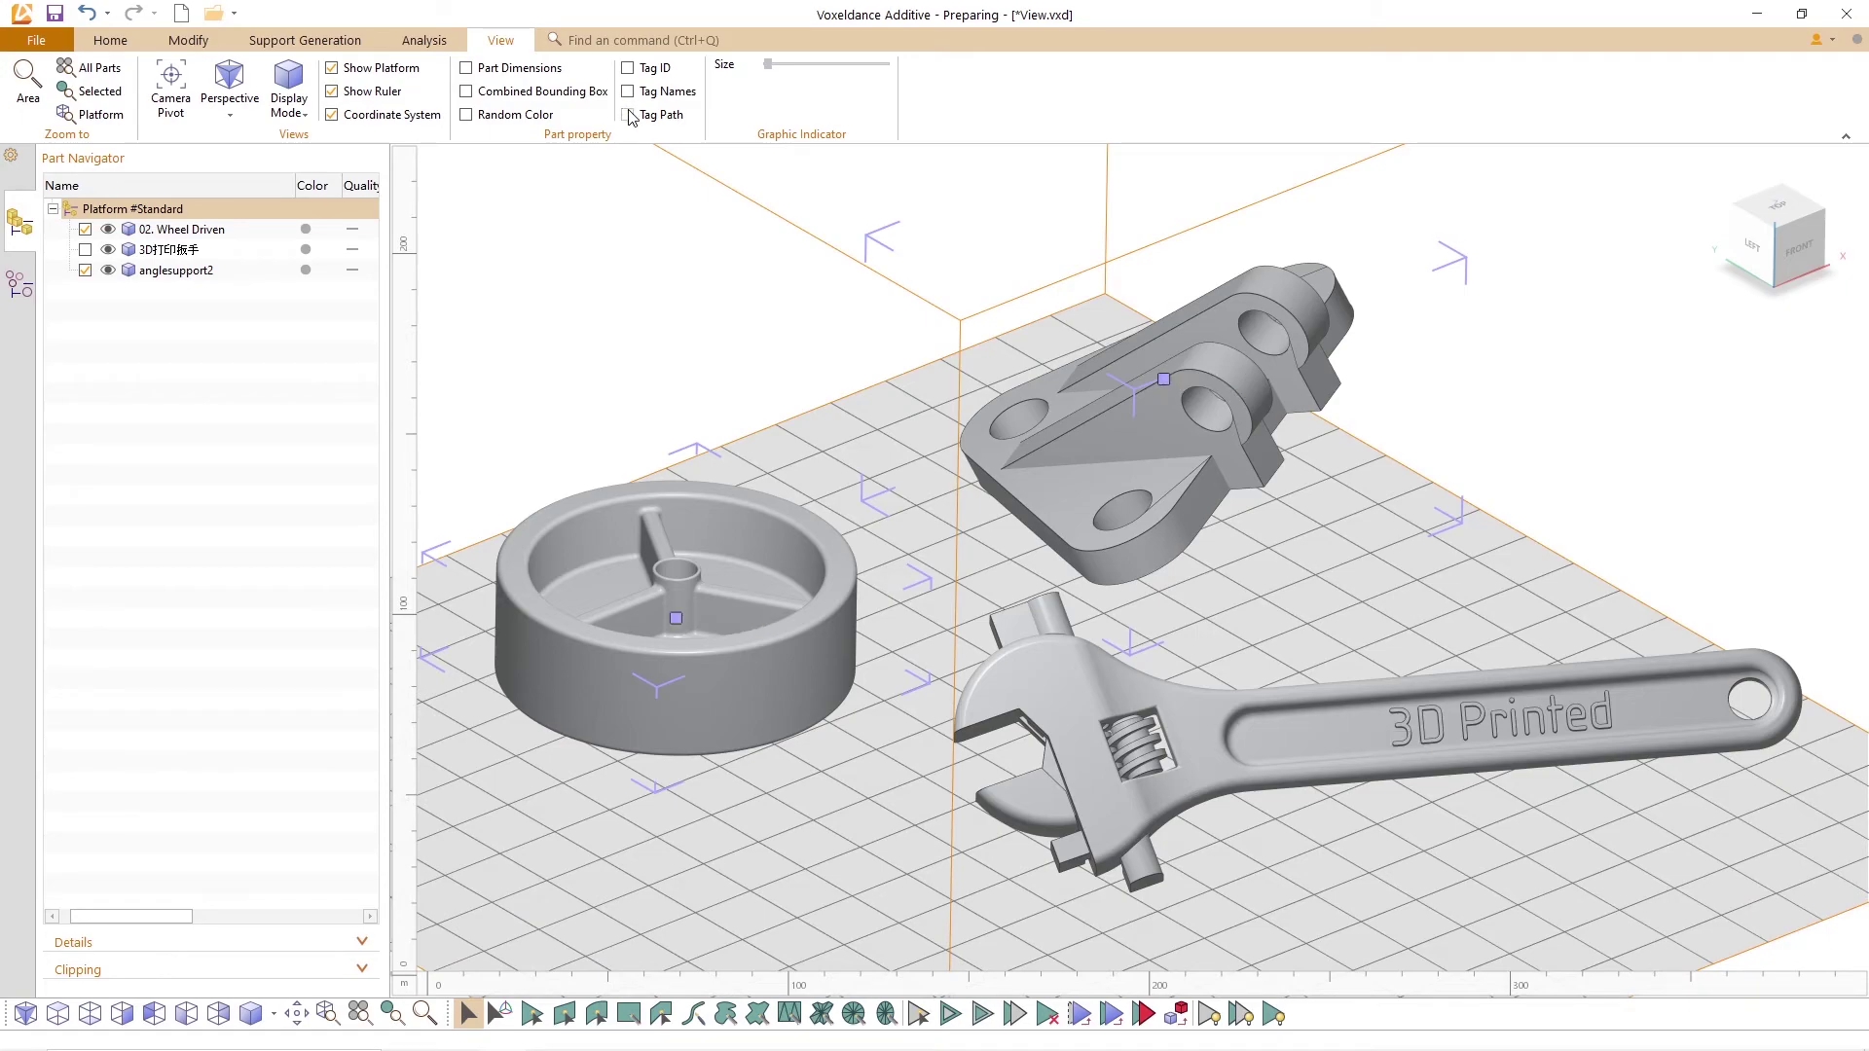
pyautogui.click(628, 115)
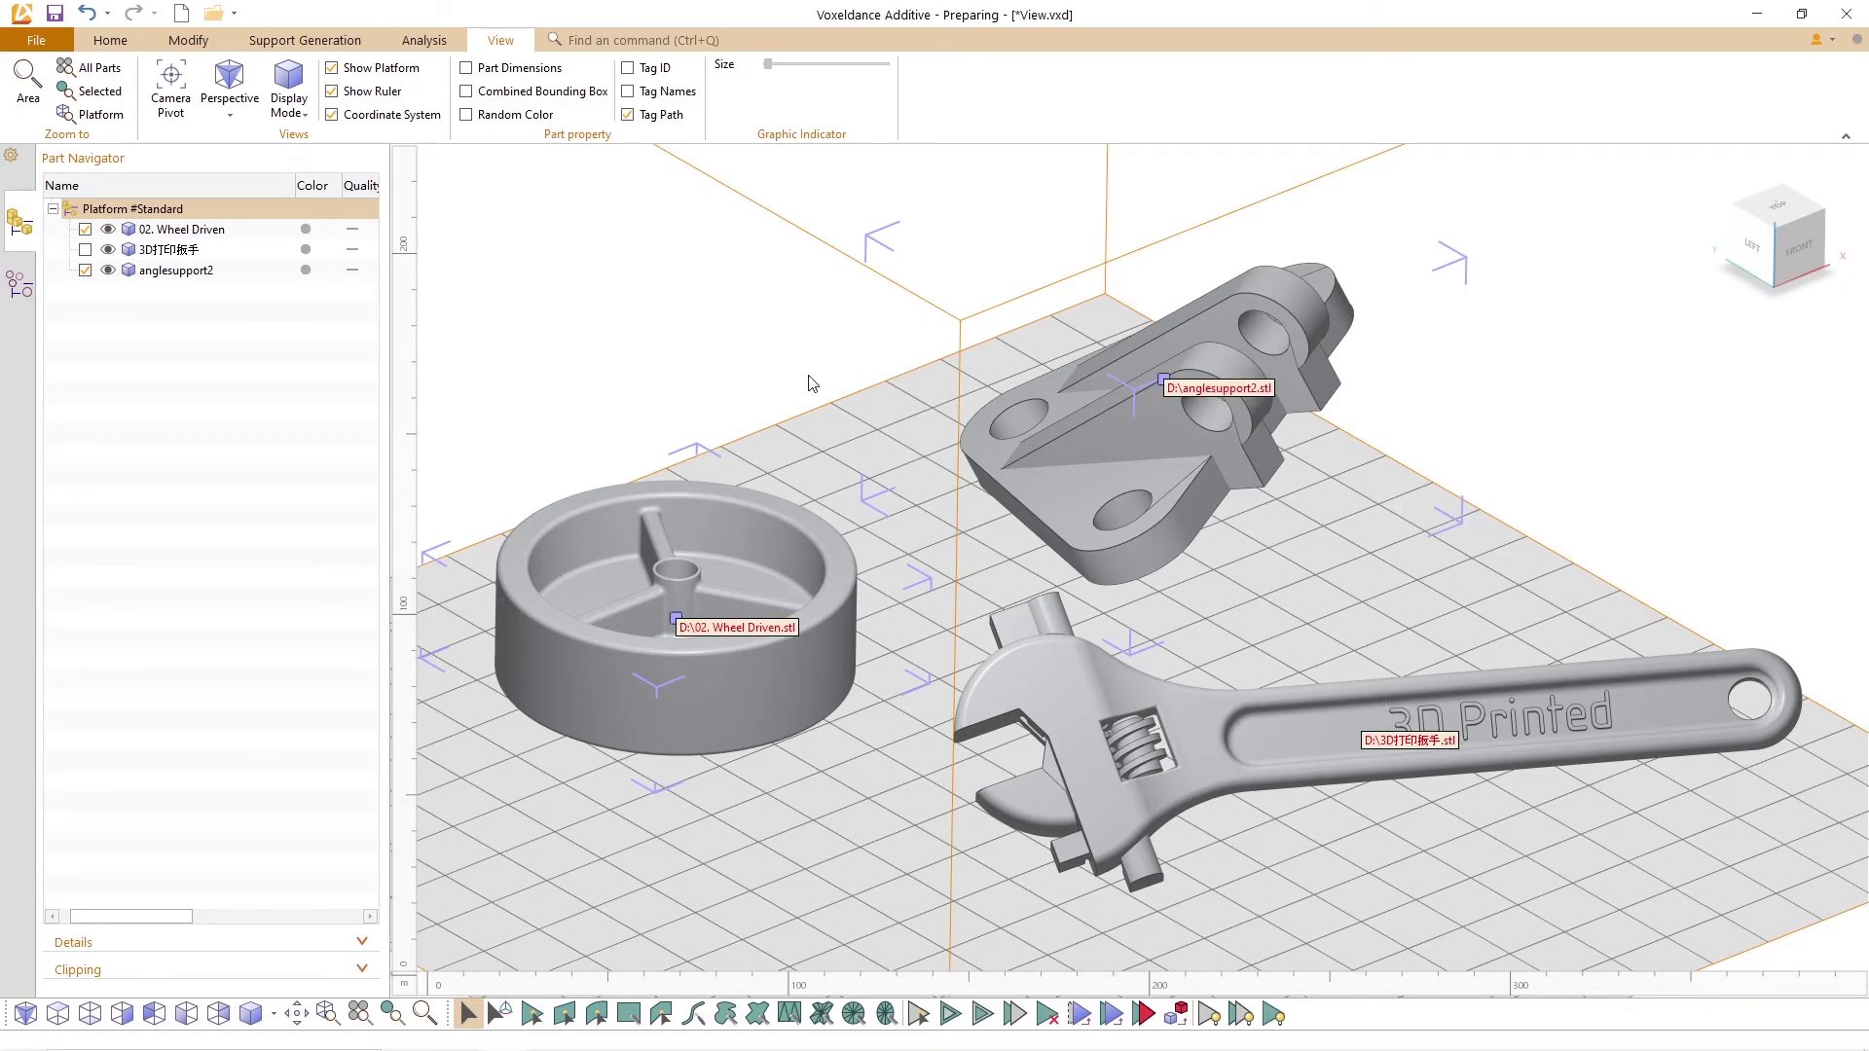